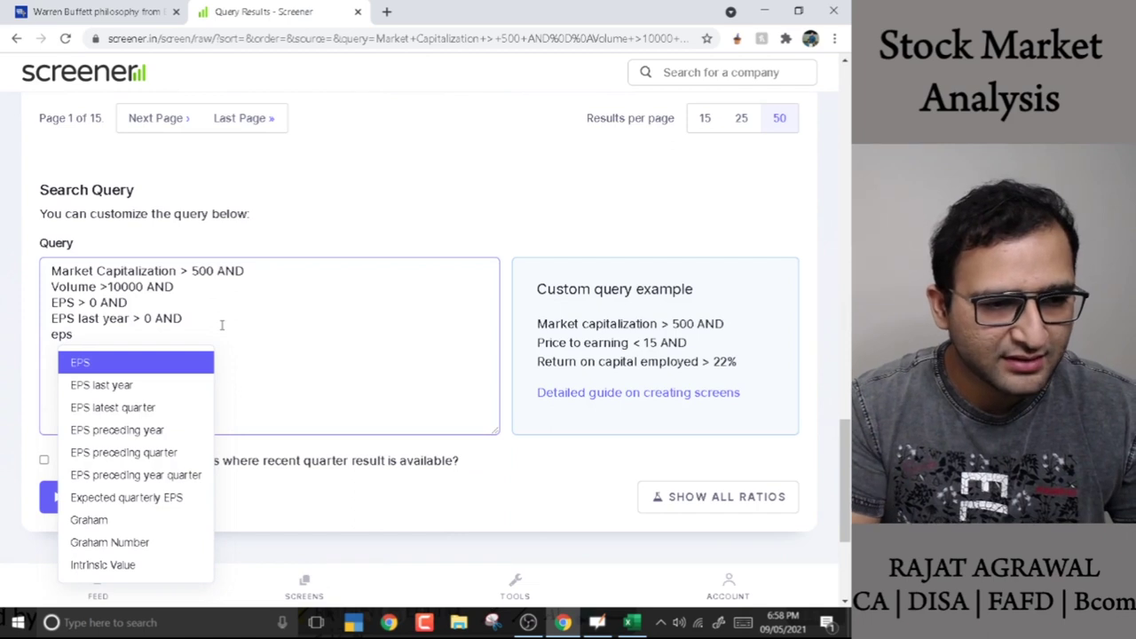
Complete the query's last line as EPS preceding year > 0 and run the query
key(Down)
key(Down)
key(Down)
key(Return)
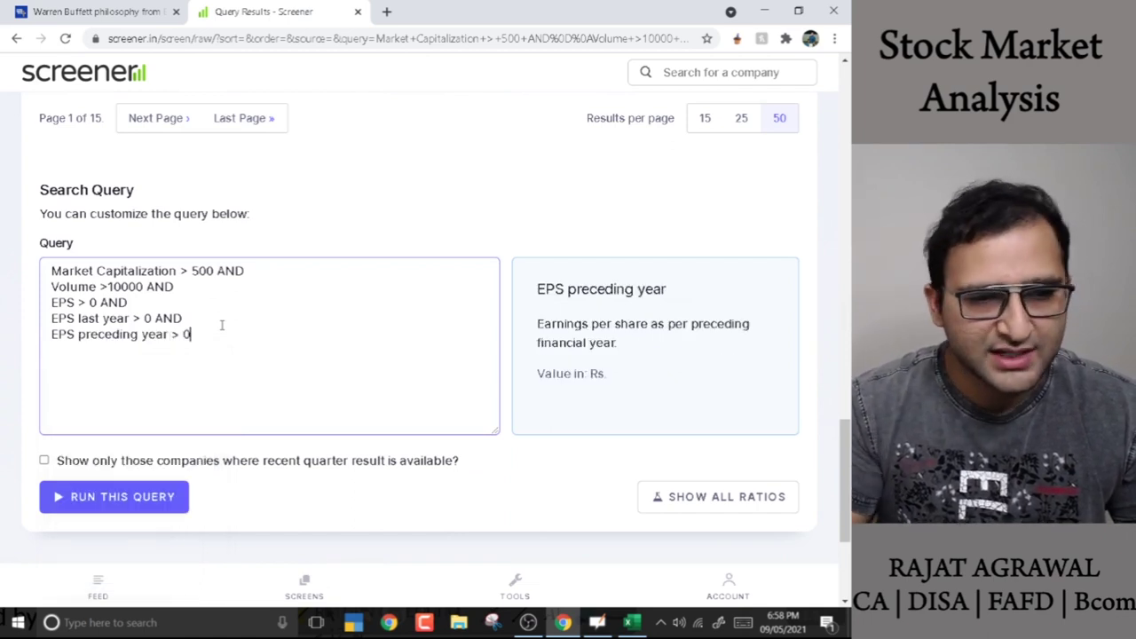
click(132, 497)
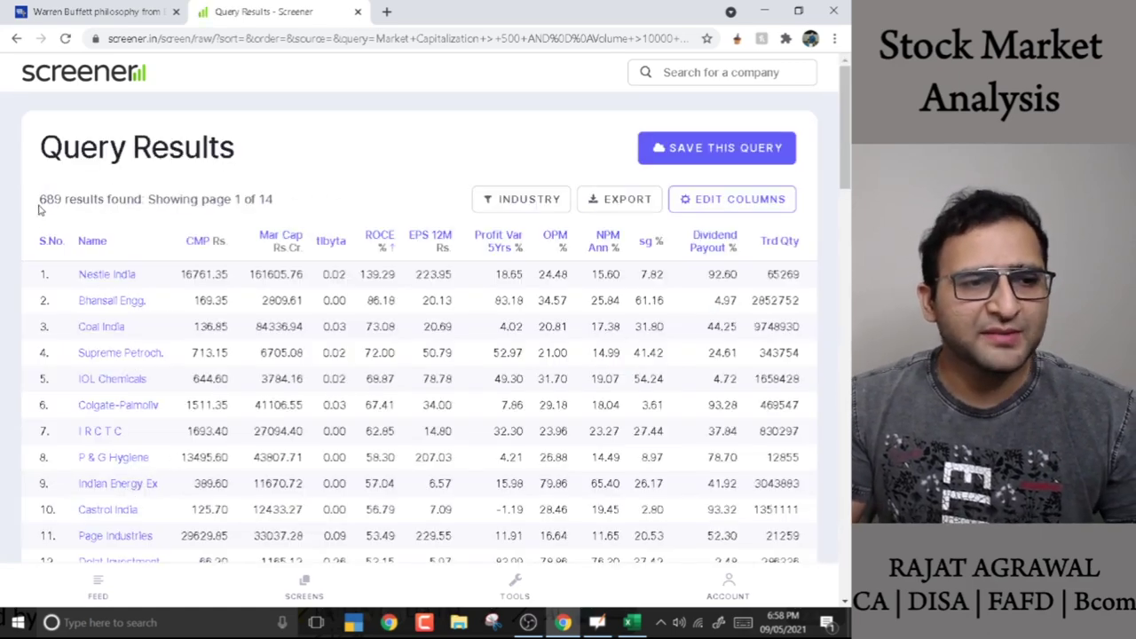
Append "and" after the EPS preceding year > 0 condition in the search query and start a new line
scroll(176, 264, down, 17)
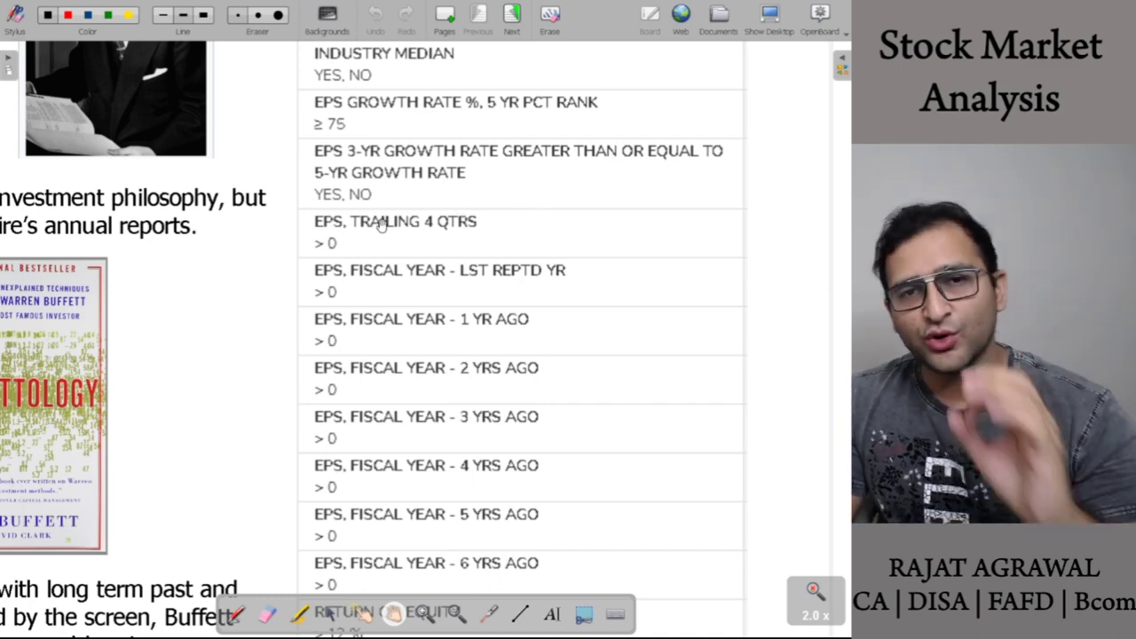
key(alt+Tab)
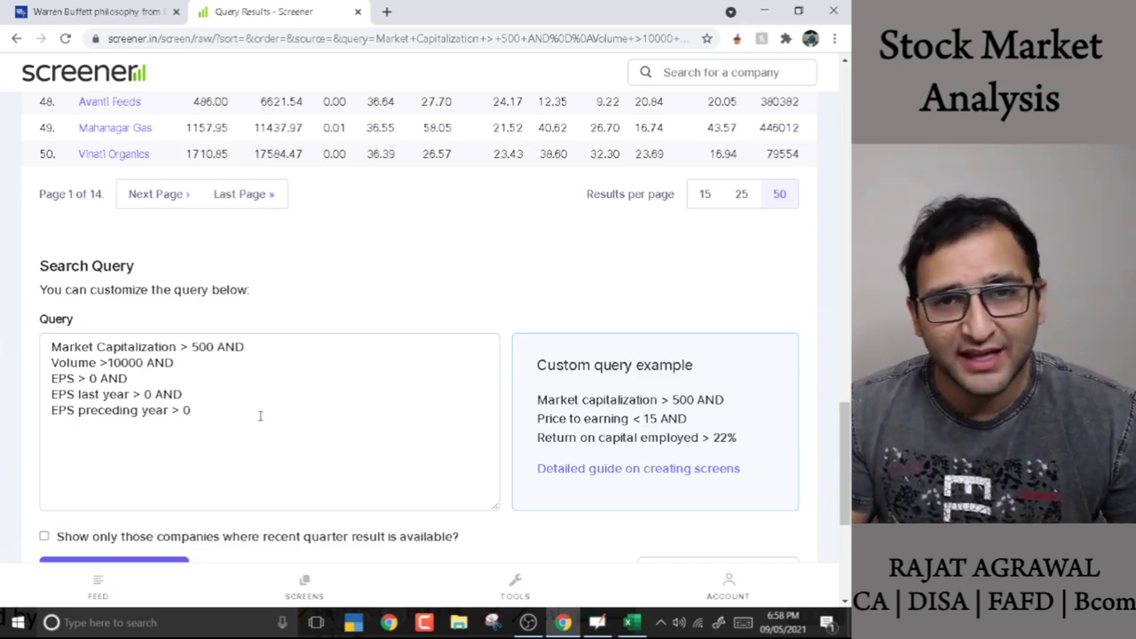
click(289, 412)
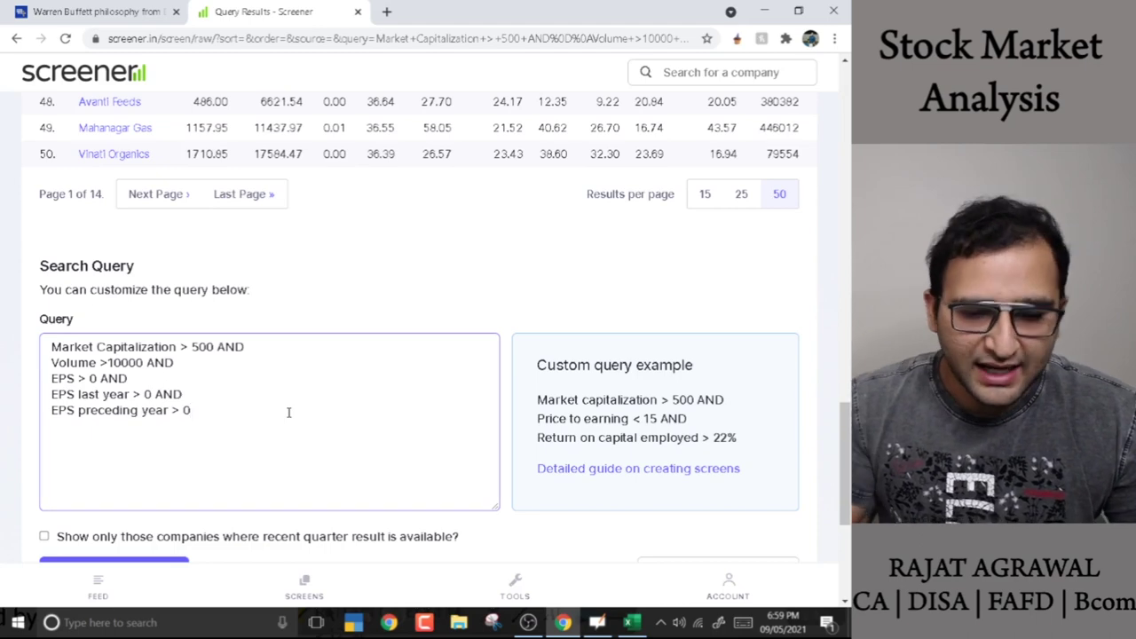
text(a)
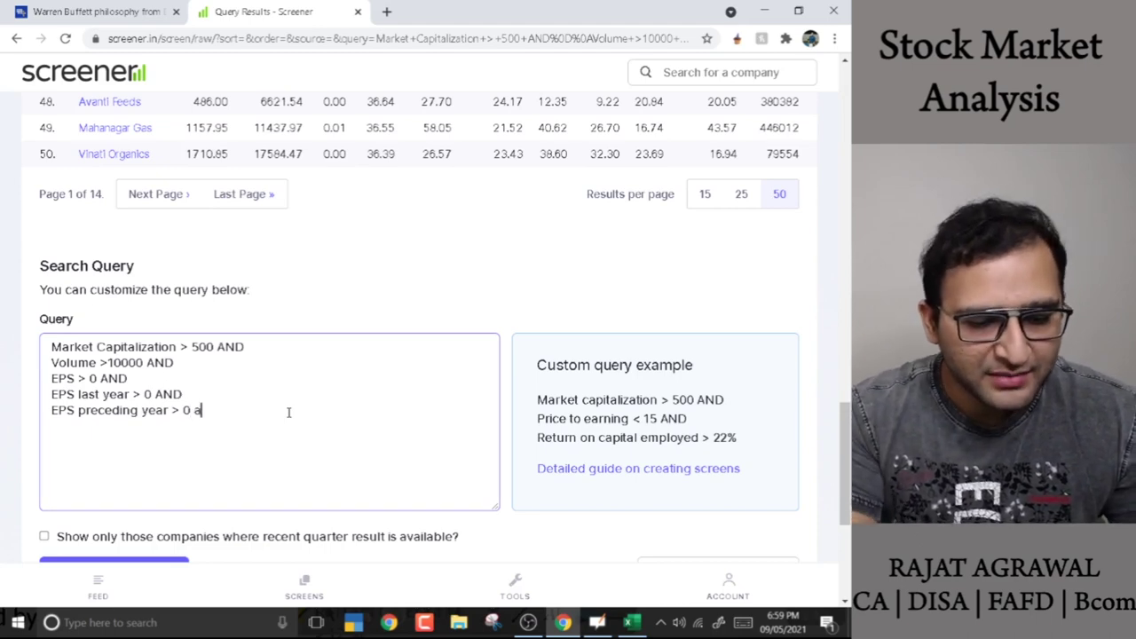
text(nd)
key(Return)
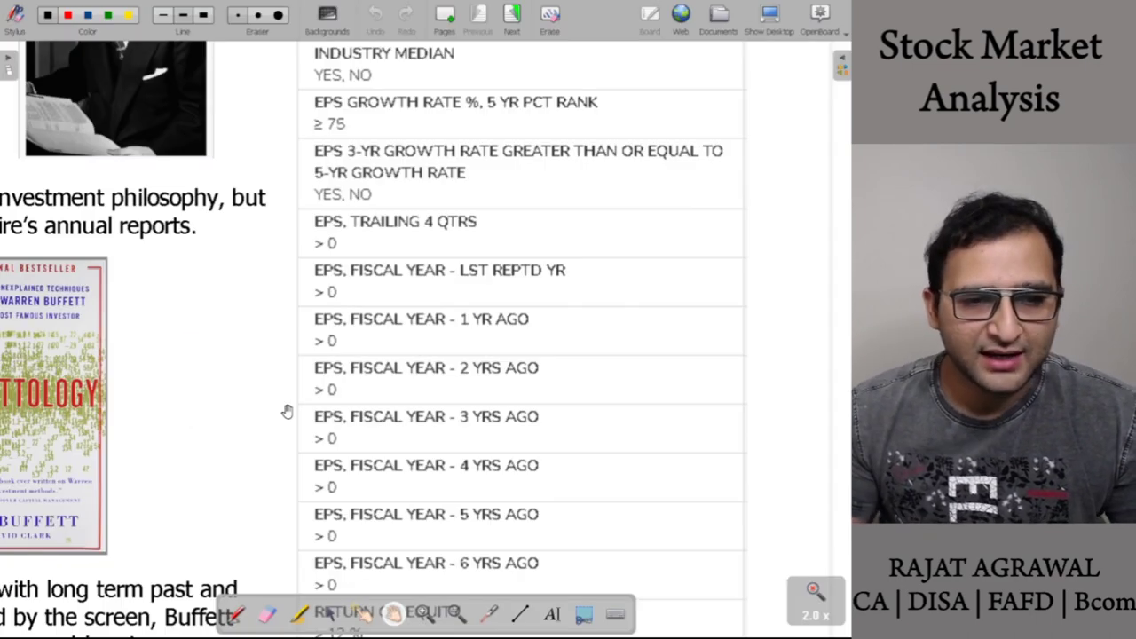
Review the screening criteria list on the OpenBoard page, from the EPS and return on equity rules back up to the margin rules
drag(572, 480, 586, 269)
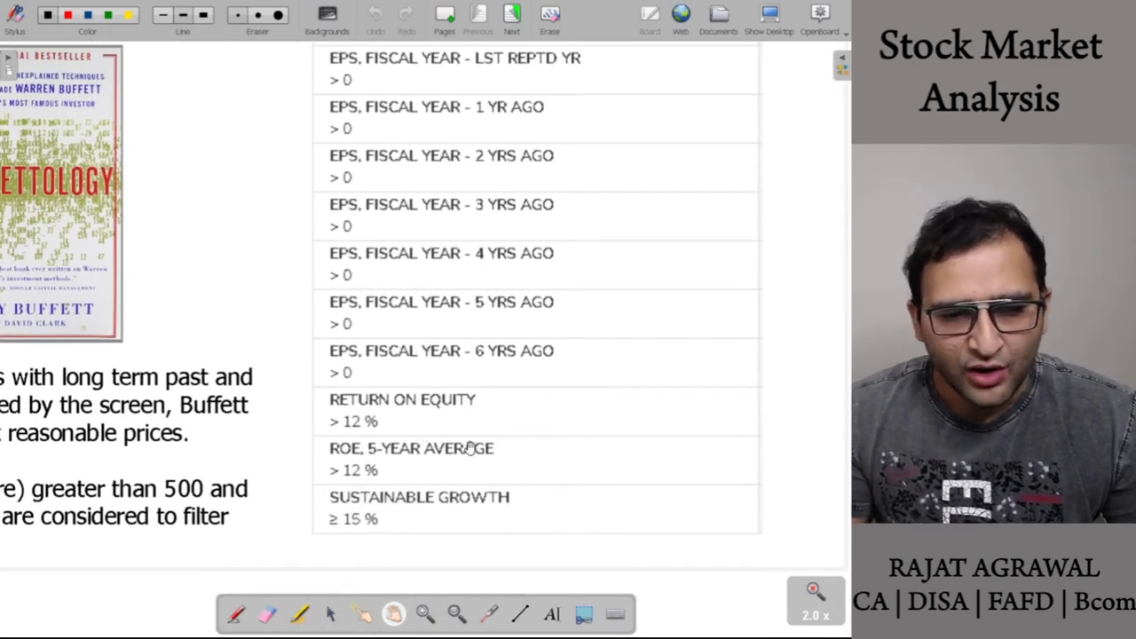
drag(580, 316, 549, 544)
drag(527, 327, 524, 479)
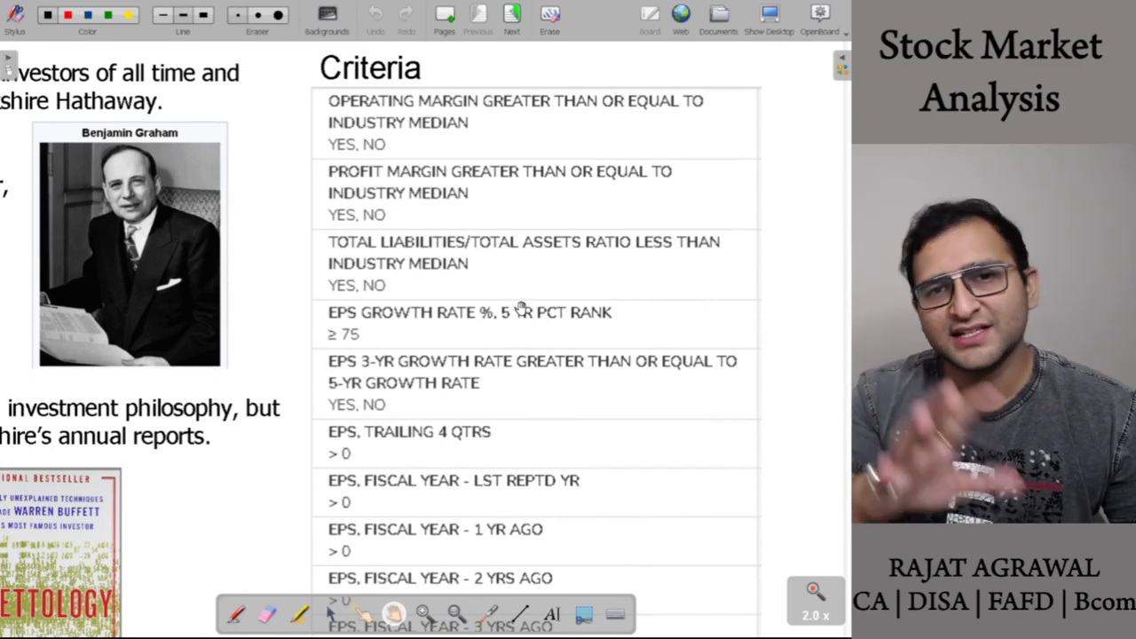
Switch to the Excel workbook roe vs roce.xlsx and collapse the ribbon to enlarge the sheet area
key(alt+Tab)
key(alt+Tab)
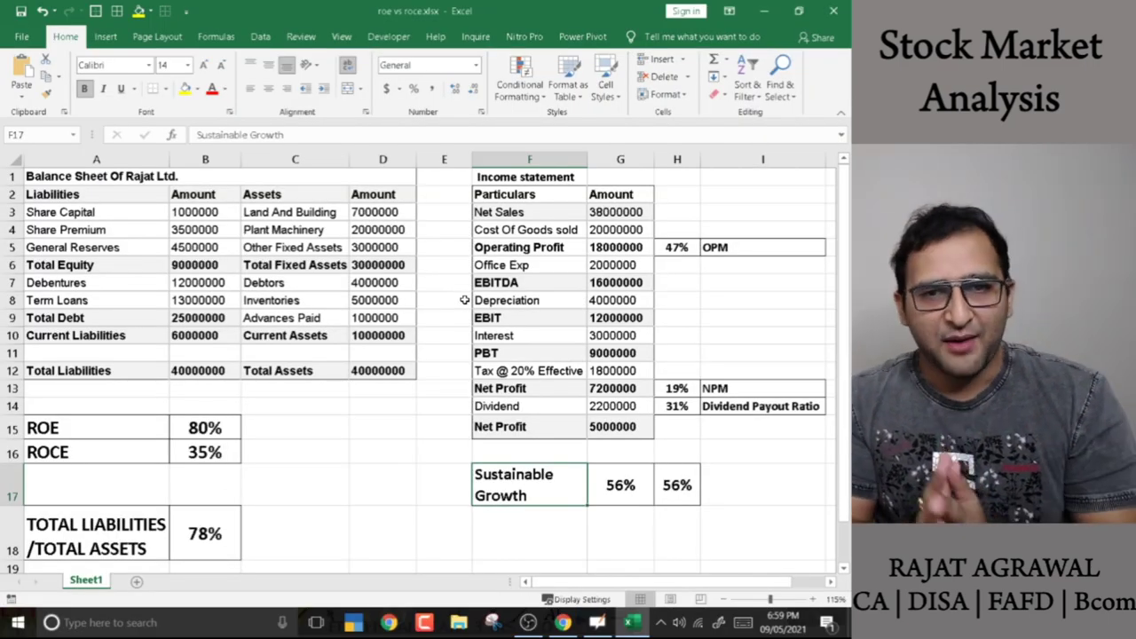
click(840, 112)
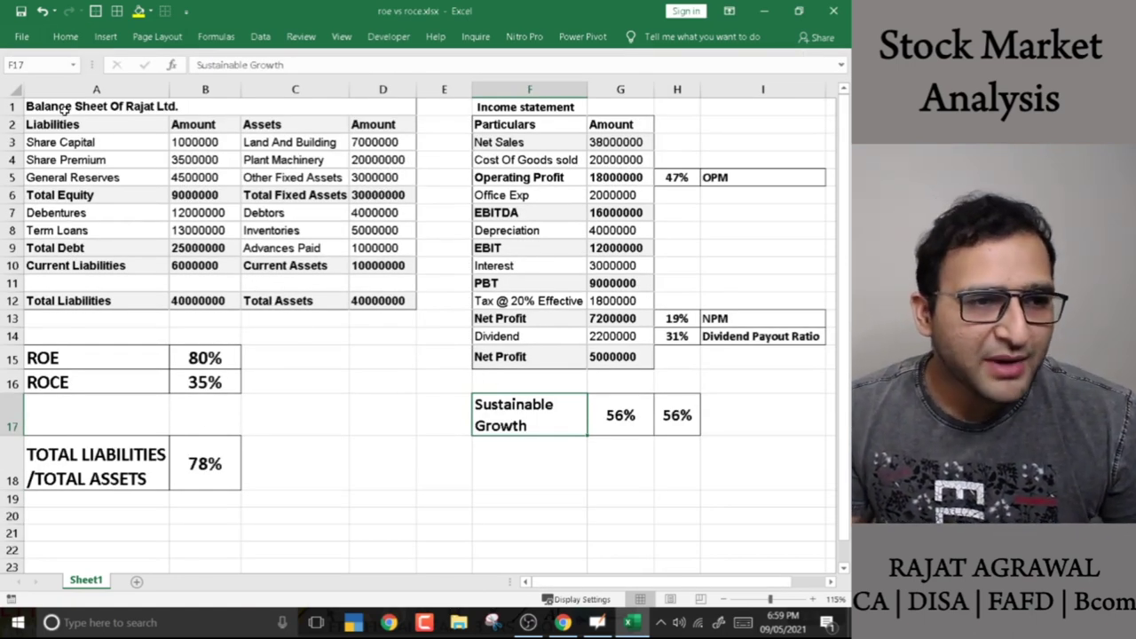
Examine the balance sheet's liabilities and assets in A1:D12 and the income statement in F1:G15
drag(60, 106, 382, 300)
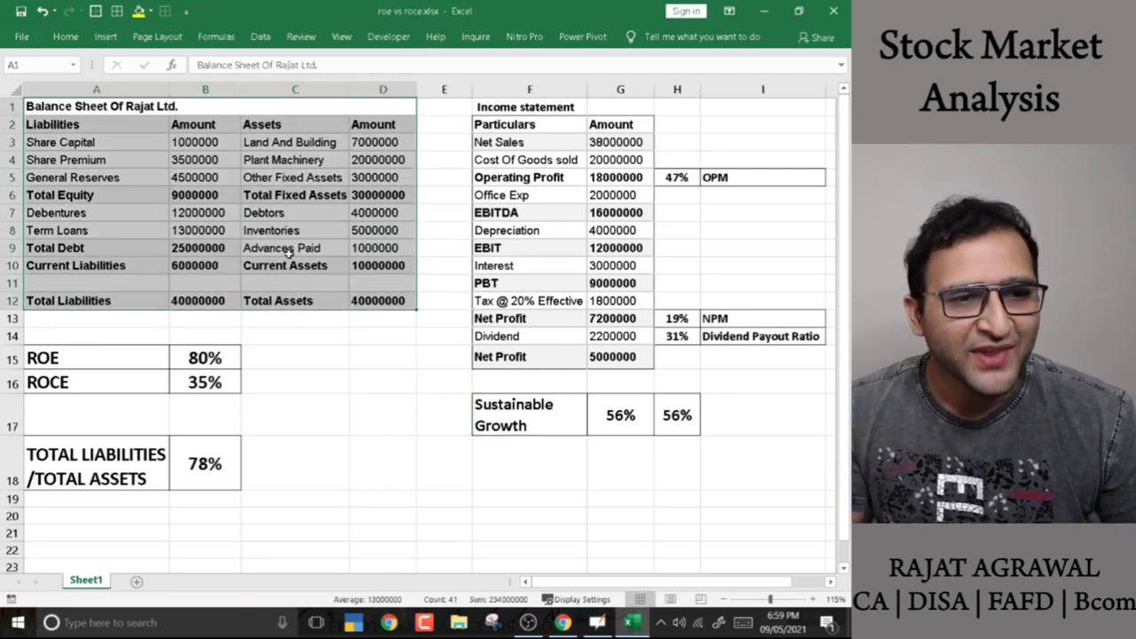
click(288, 252)
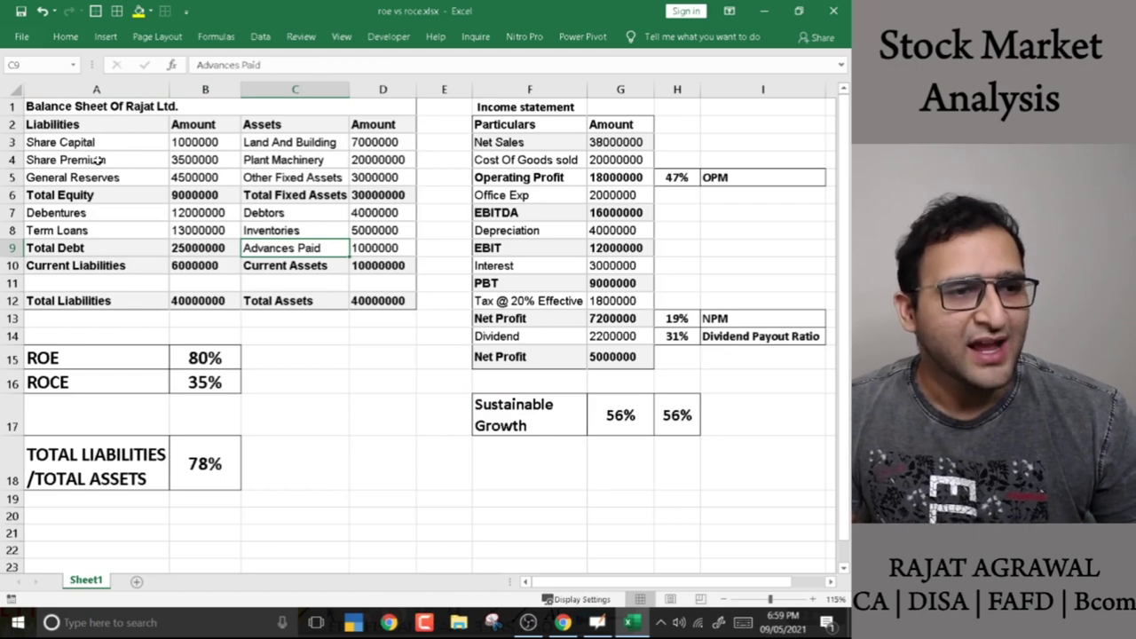
drag(318, 124, 297, 300)
drag(102, 126, 102, 302)
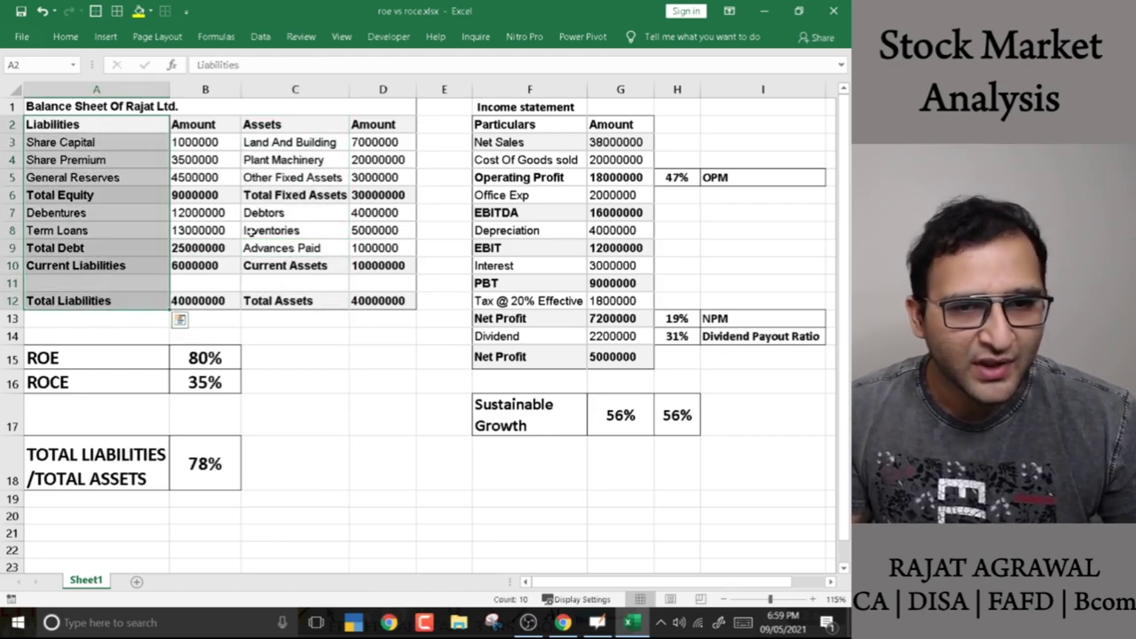
drag(541, 105, 621, 359)
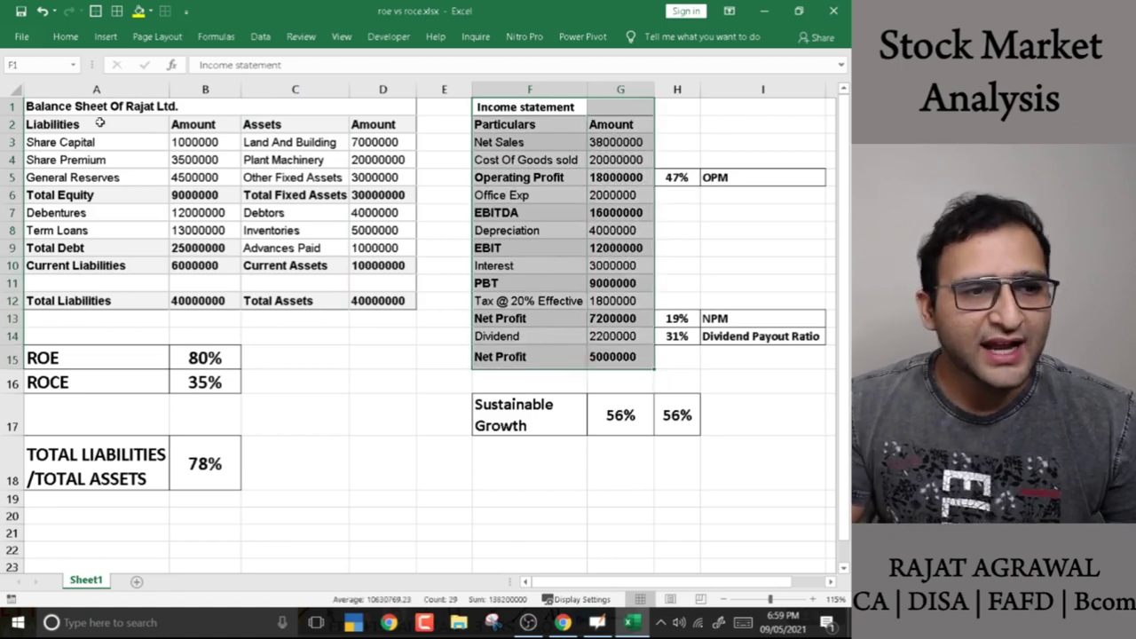
drag(93, 108, 390, 299)
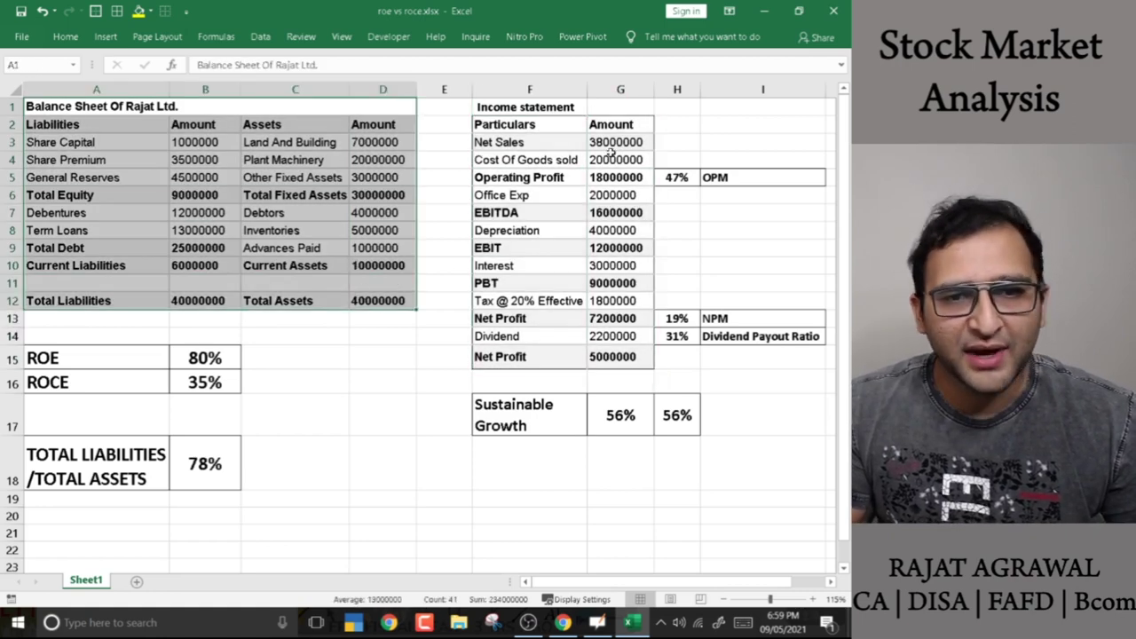
click(560, 127)
click(704, 248)
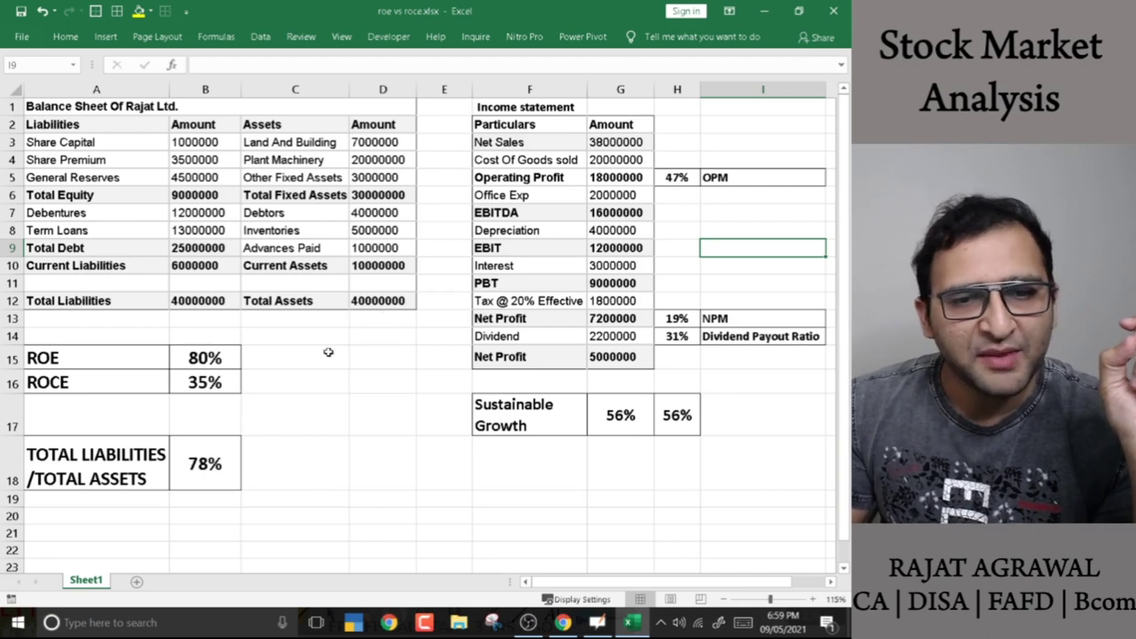
Inspect the ROE formula in B15 and the cells it references, leaving the formula as it is
click(72, 358)
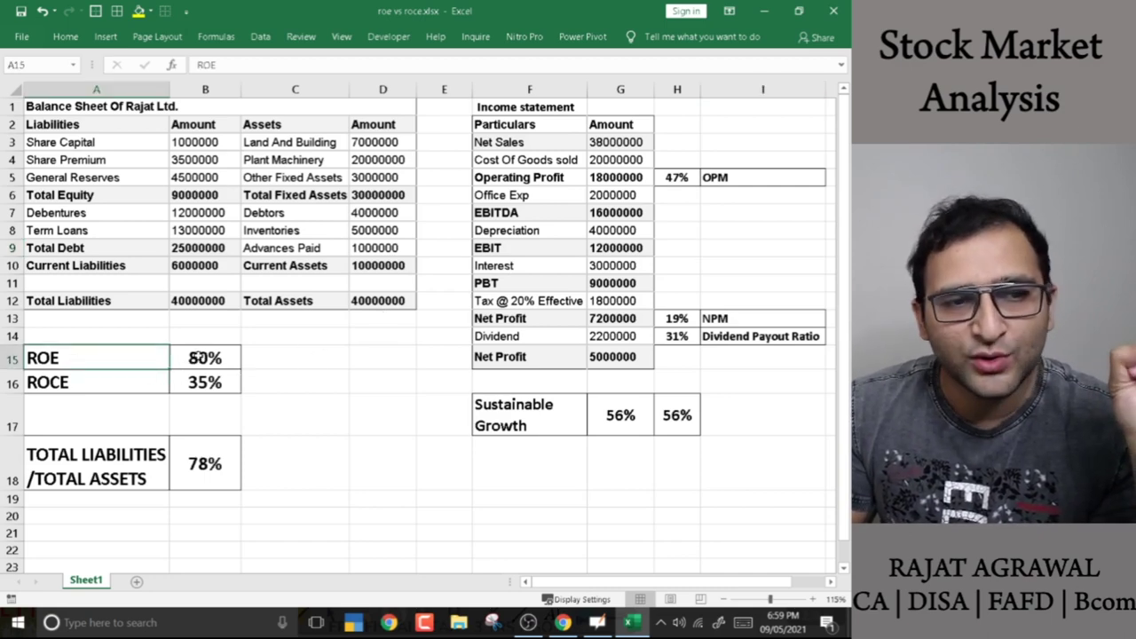
click(213, 360)
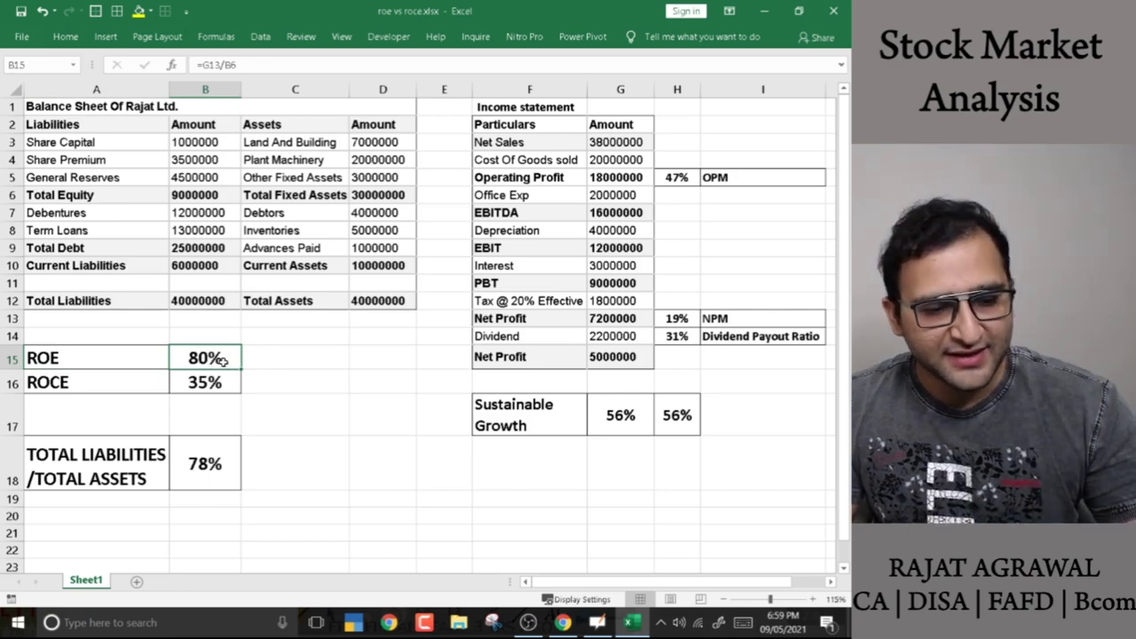
double_click(224, 358)
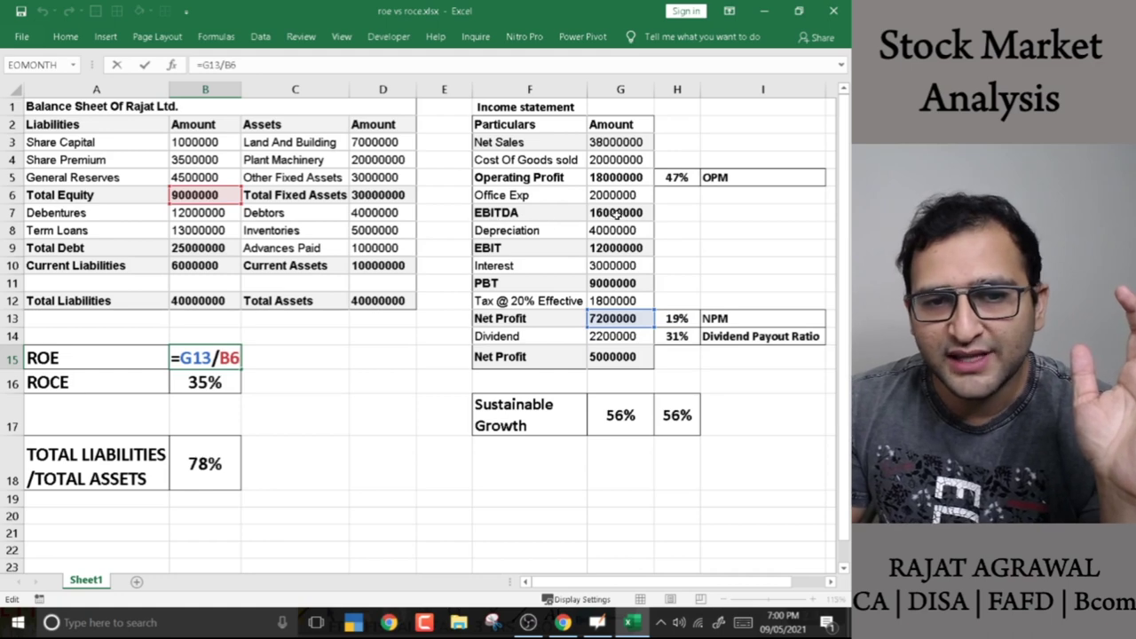
click(614, 215)
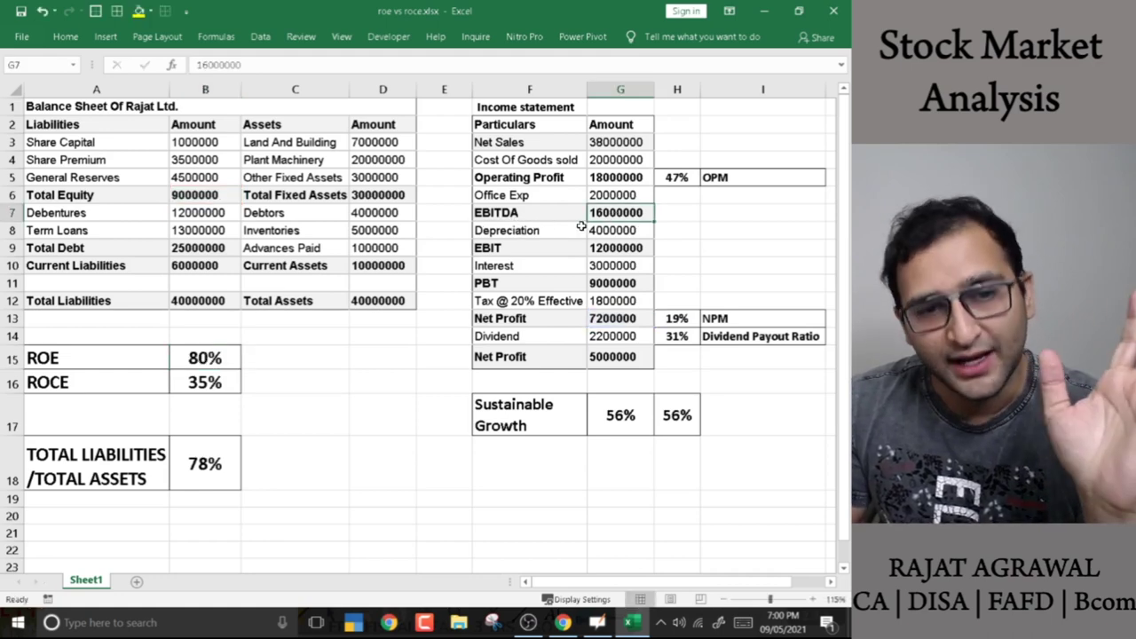
Trace the income statement from Depreciation through EBIT, Interest, PBT, Tax and Dividend to the final Net Profit
click(524, 233)
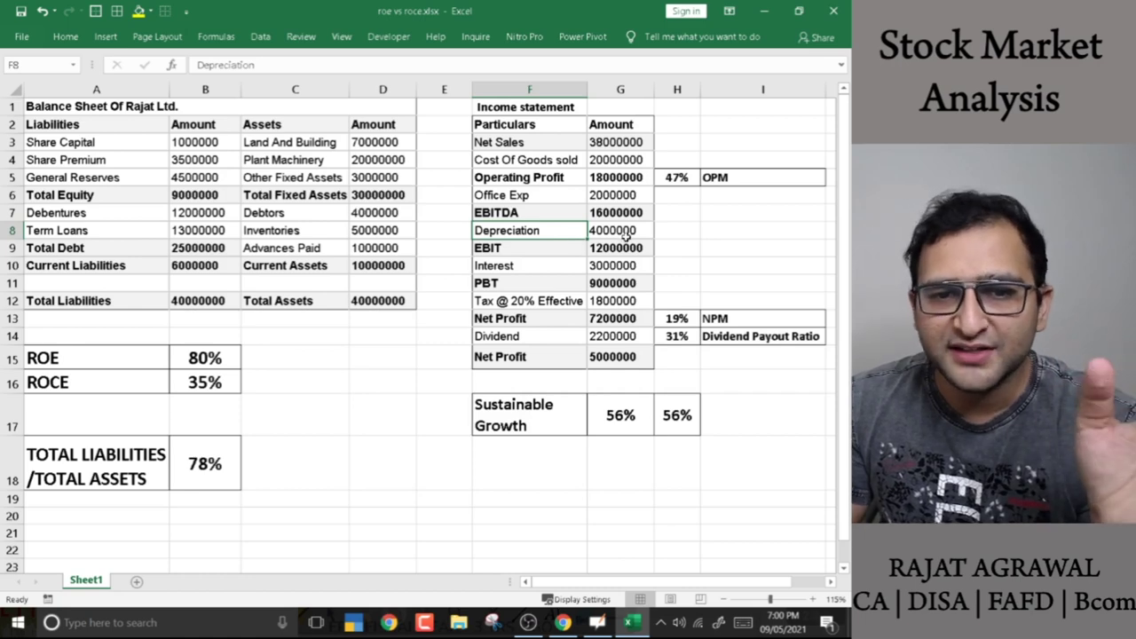
click(626, 234)
click(511, 251)
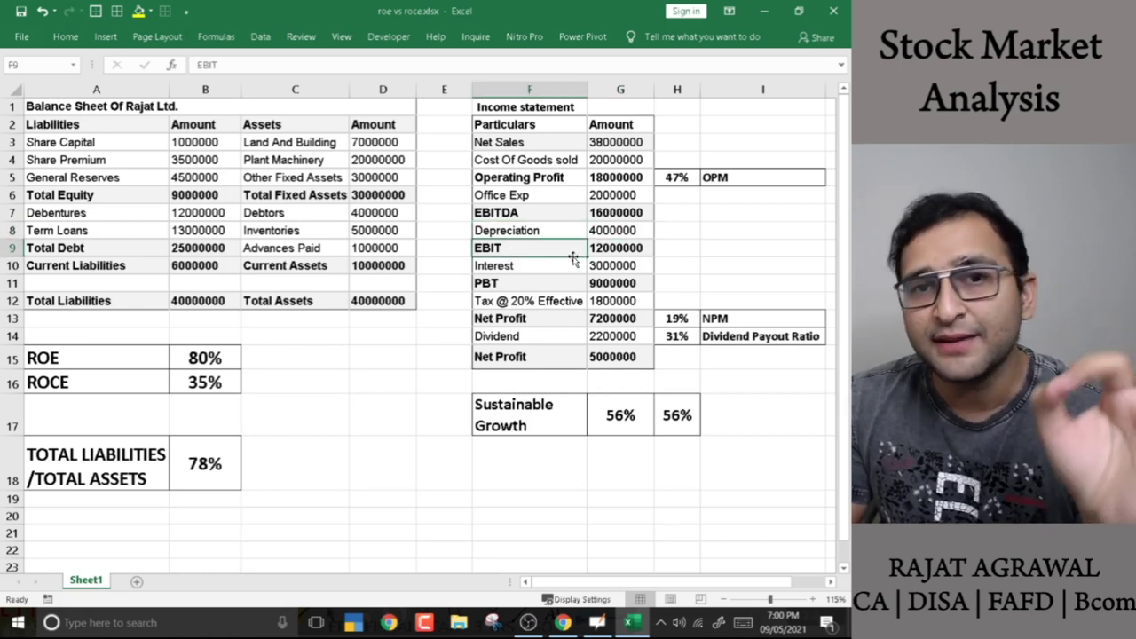
click(515, 269)
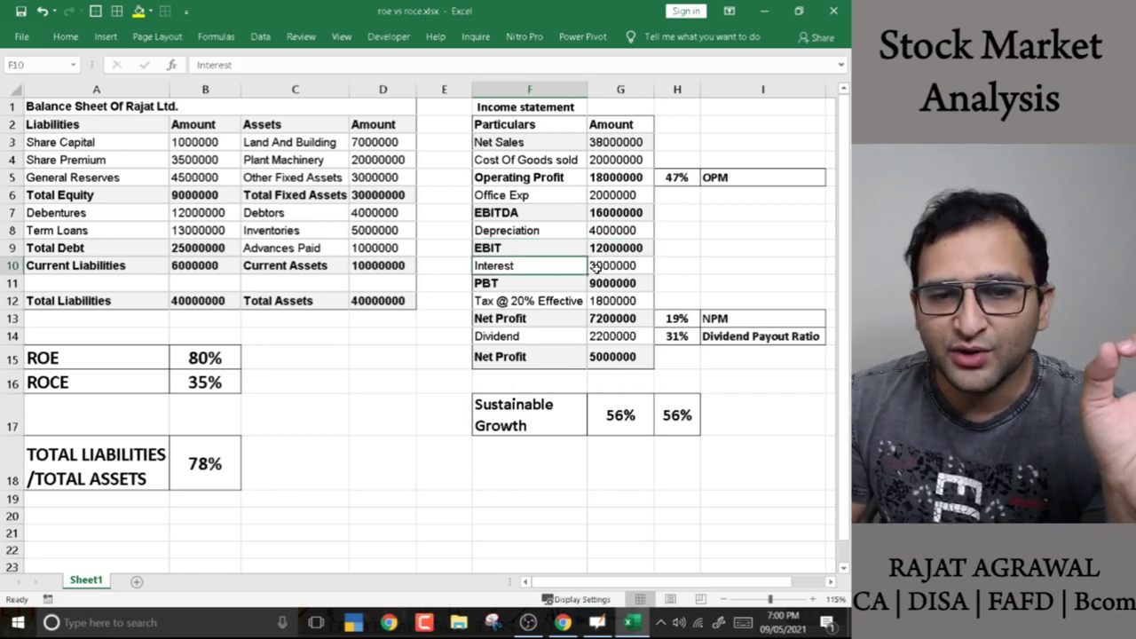
click(519, 284)
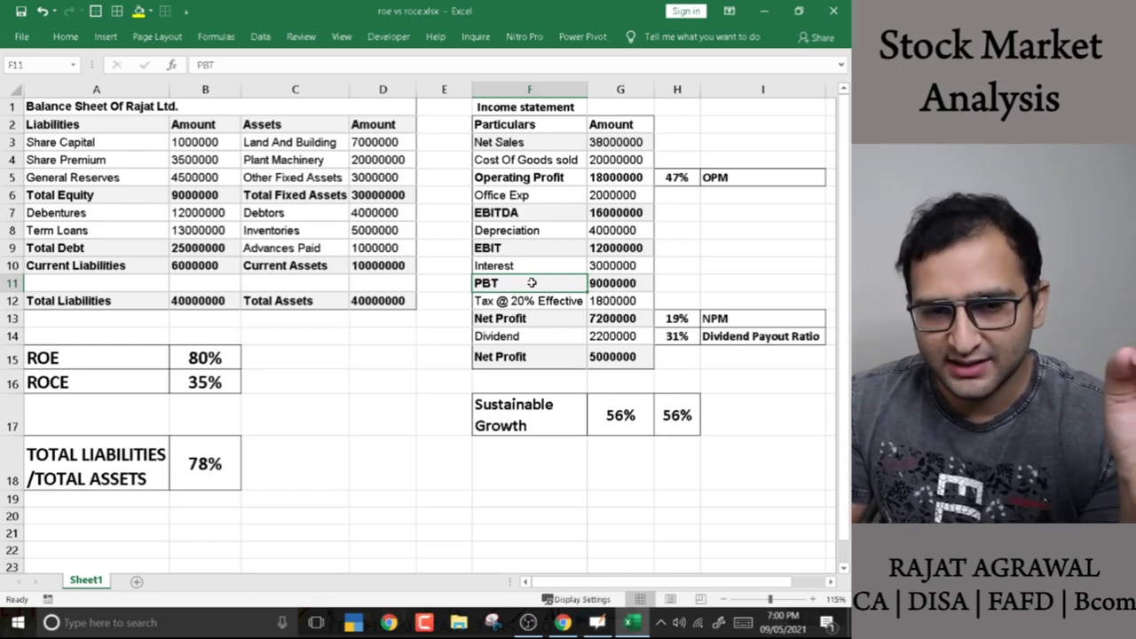
click(511, 302)
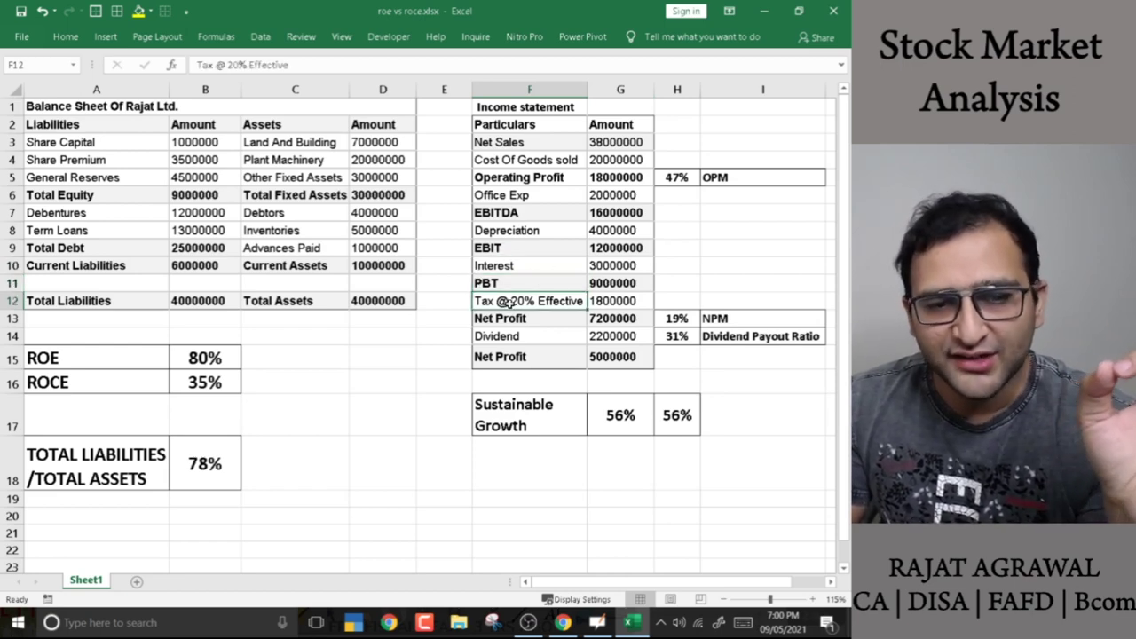
click(507, 323)
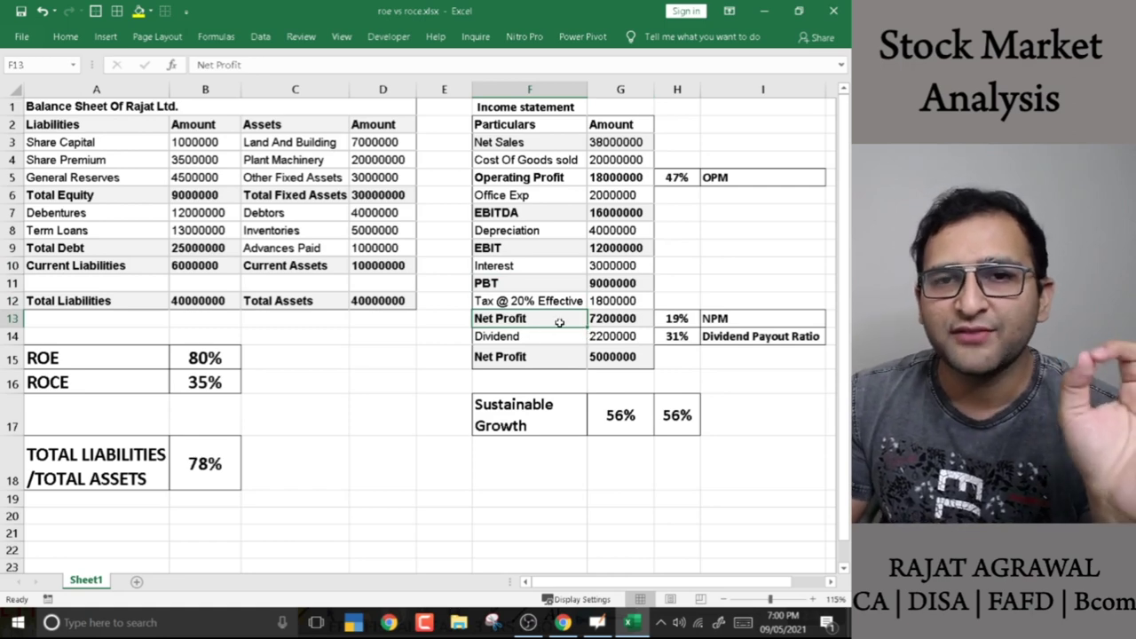
click(615, 320)
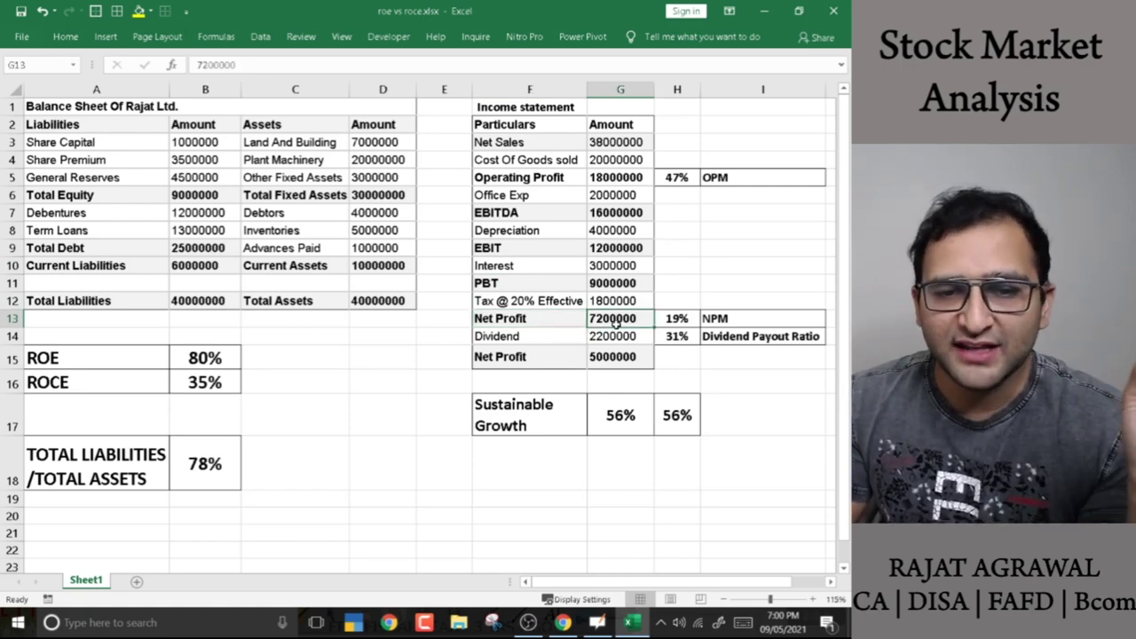
click(611, 342)
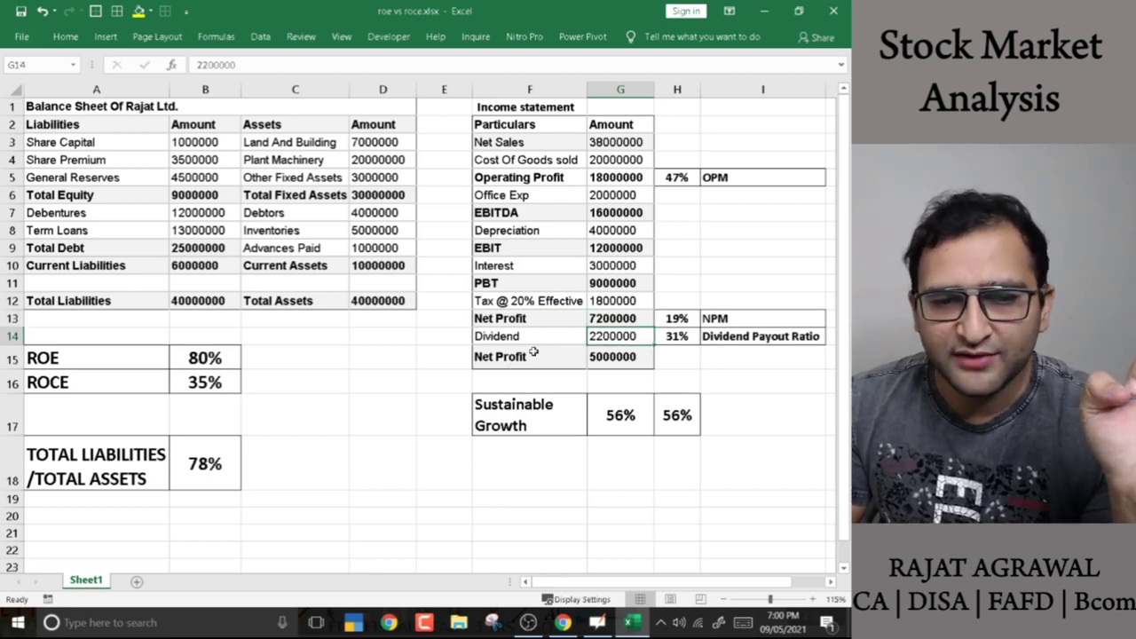
click(528, 368)
key(Right)
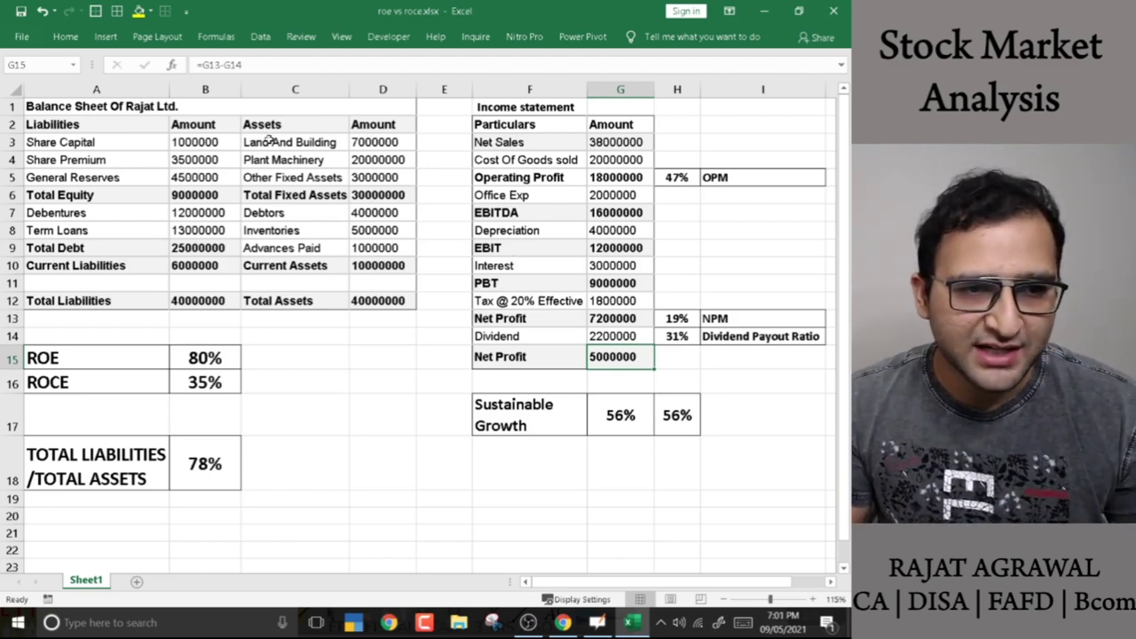
Review the balance sheet's fixed assets, debtors, debt, current liabilities and totals, and inspect the ROE formula in B15 without changing it
click(311, 145)
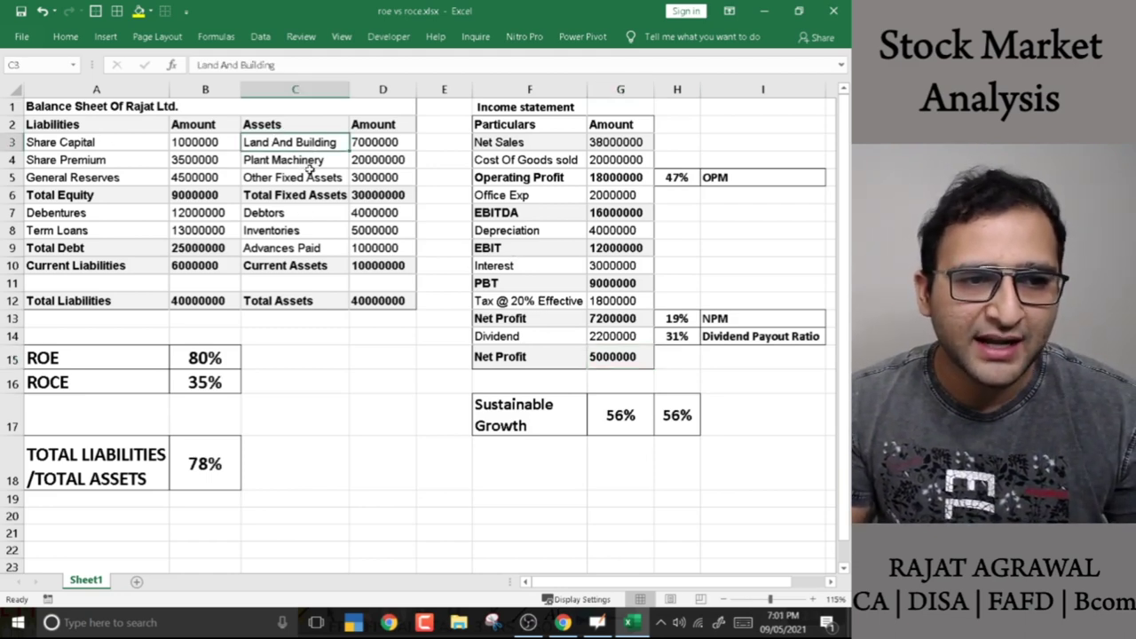
click(313, 160)
click(312, 179)
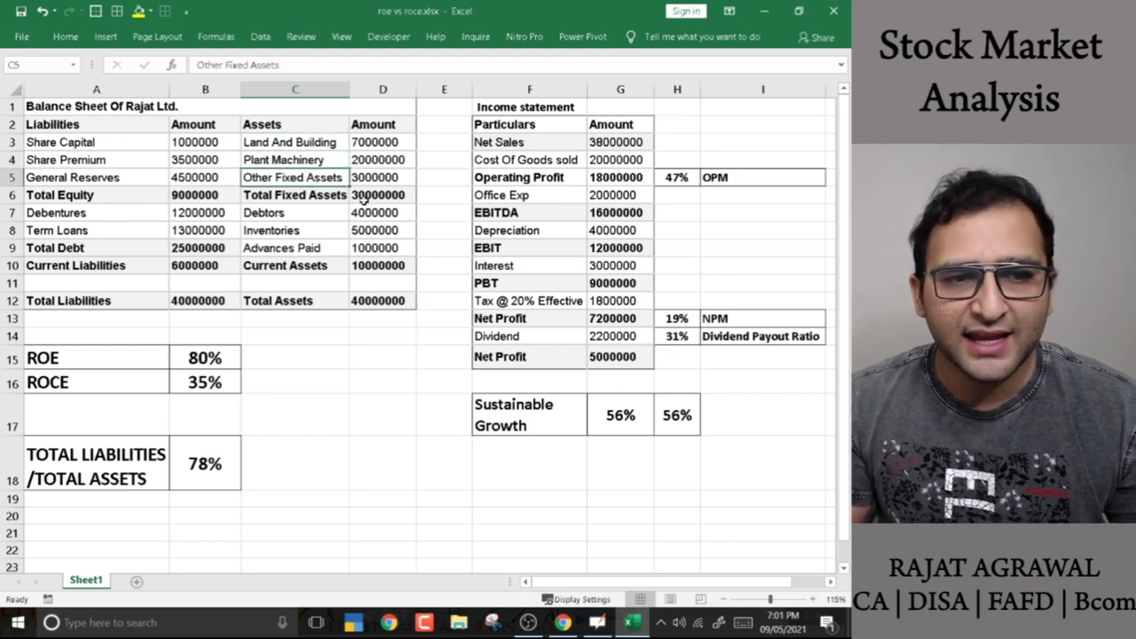
click(282, 215)
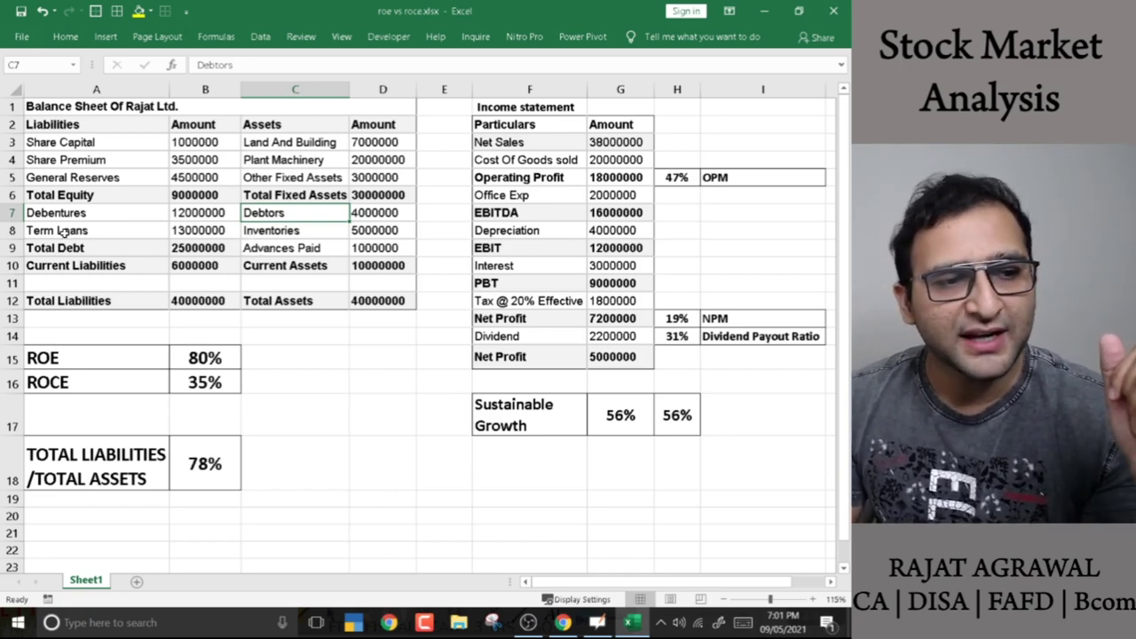
click(214, 231)
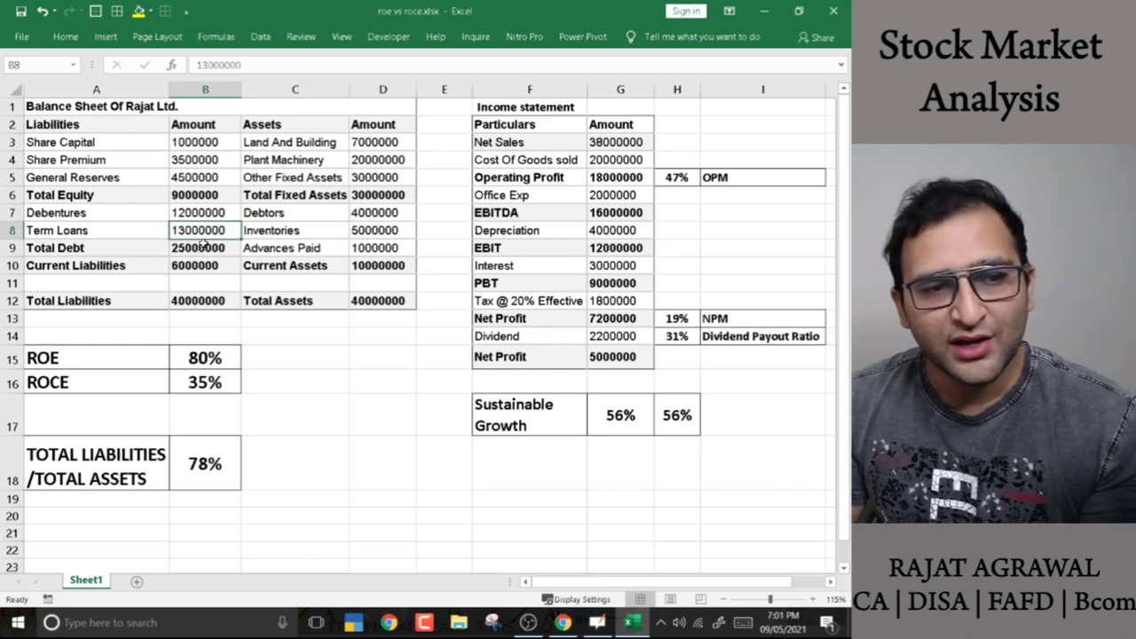
click(66, 250)
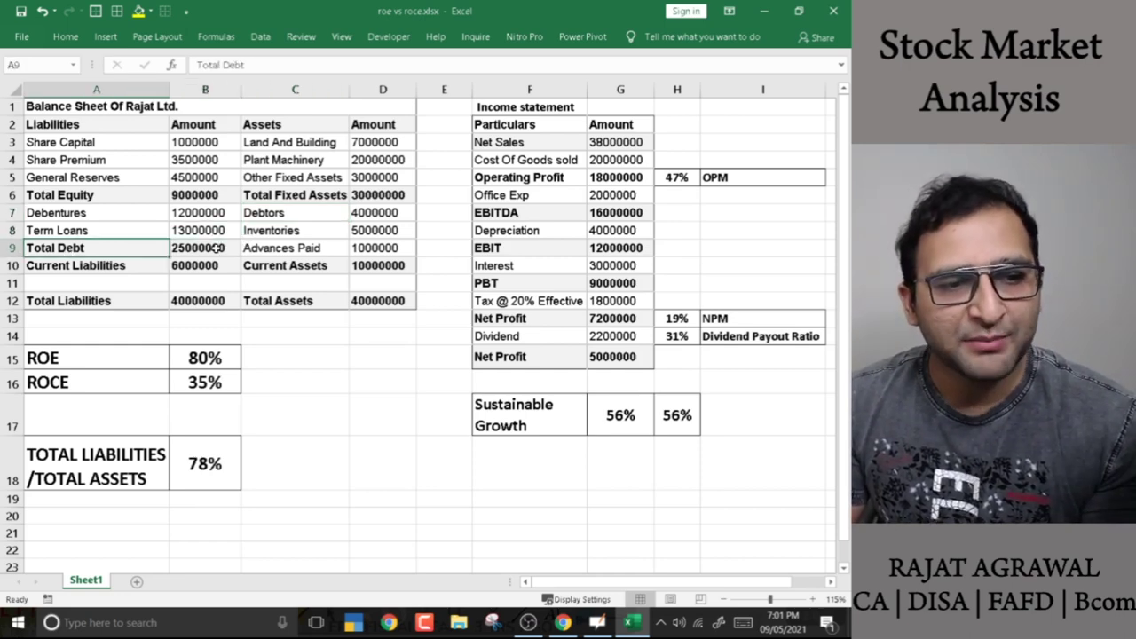
click(103, 268)
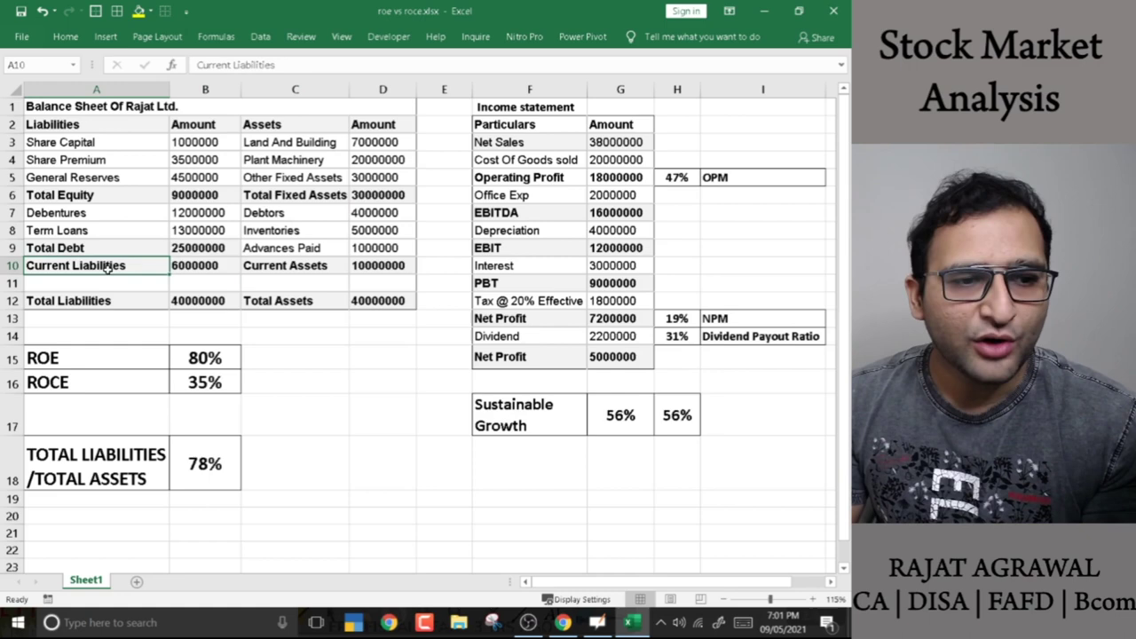
click(204, 266)
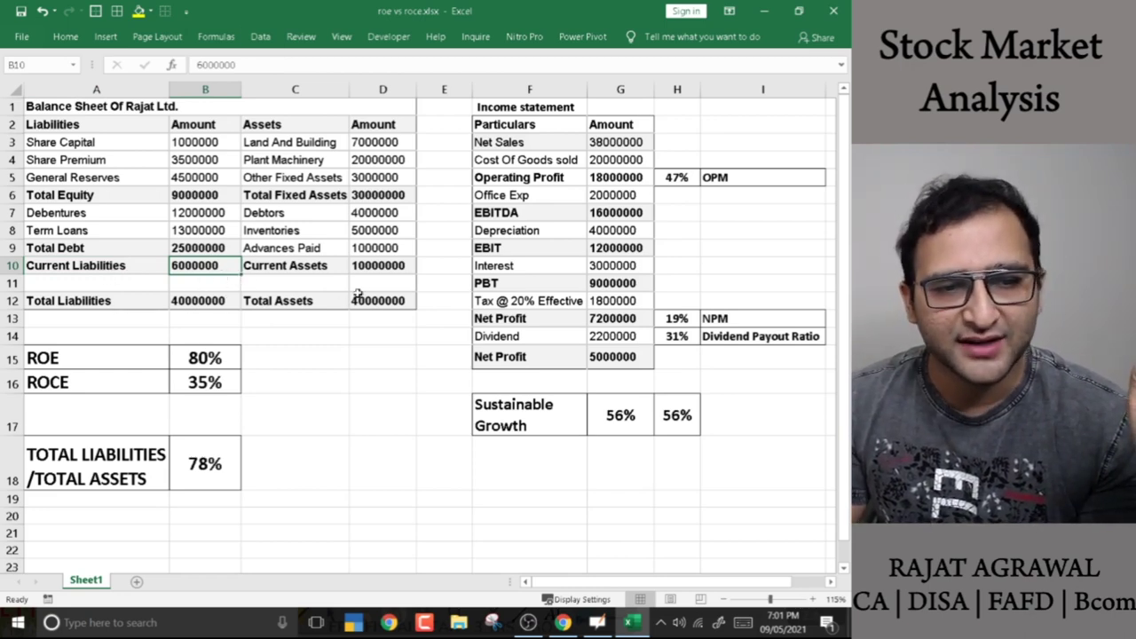
click(183, 295)
click(407, 301)
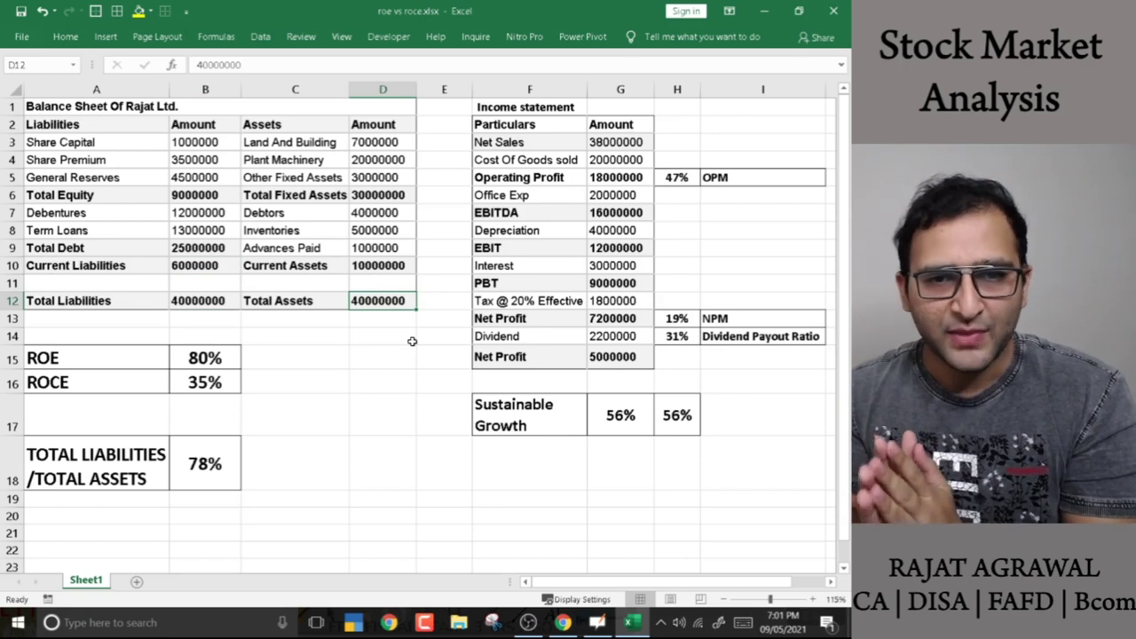
double_click(194, 359)
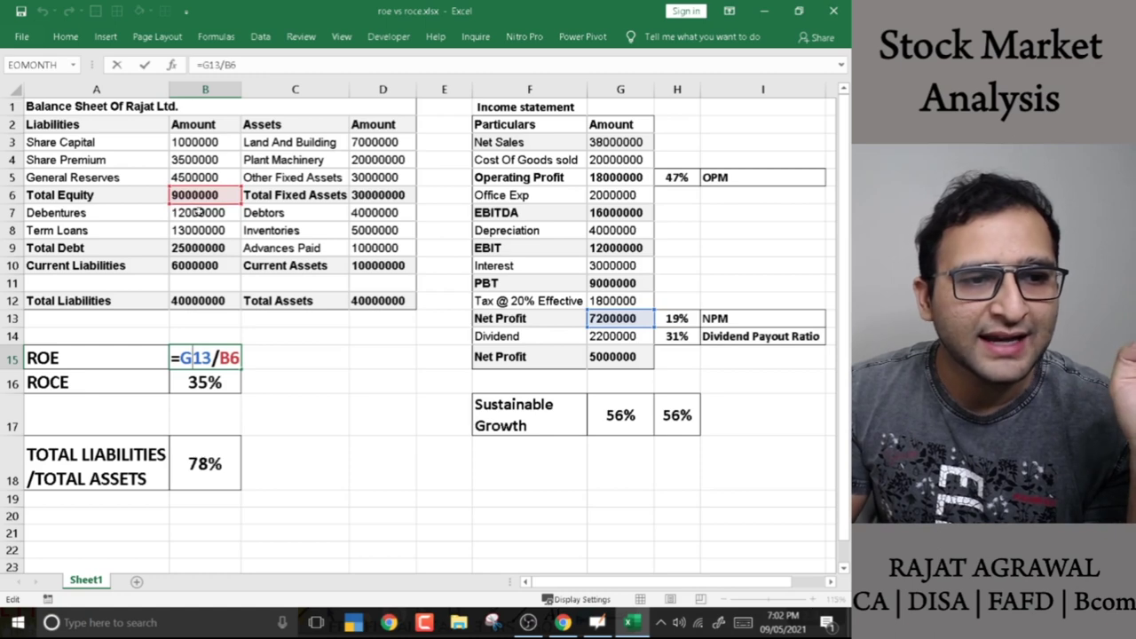
key(ctrl+Return)
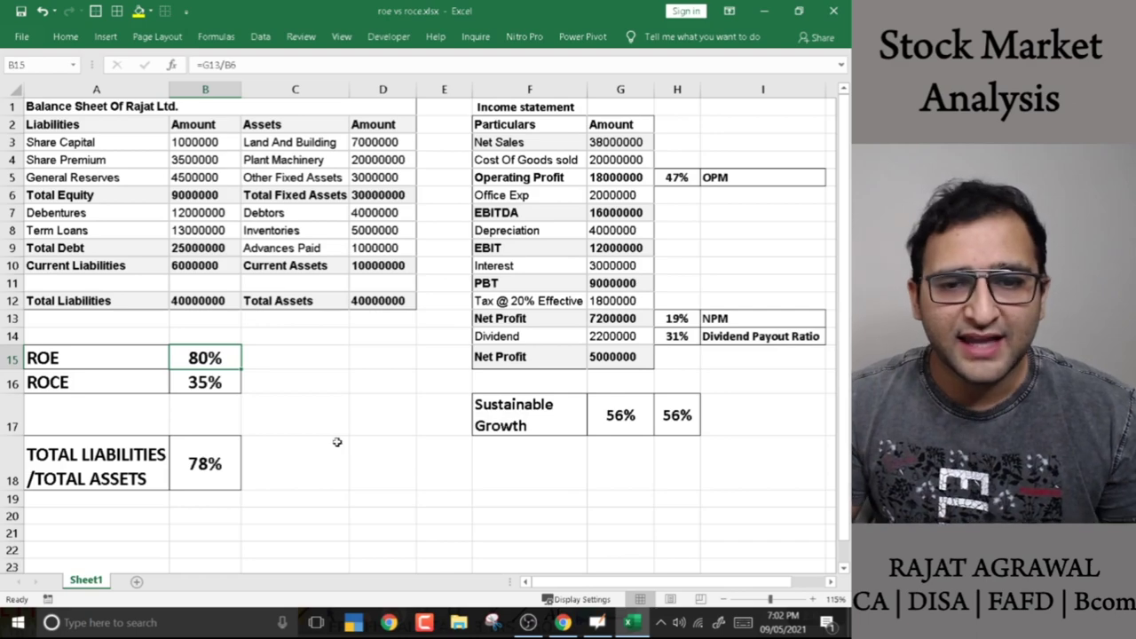
Switch to OpenBoard and find the Return on Equity, 5-year average ROE and Sustainable Growth criteria at the end of the Buffett list
key(alt+Tab)
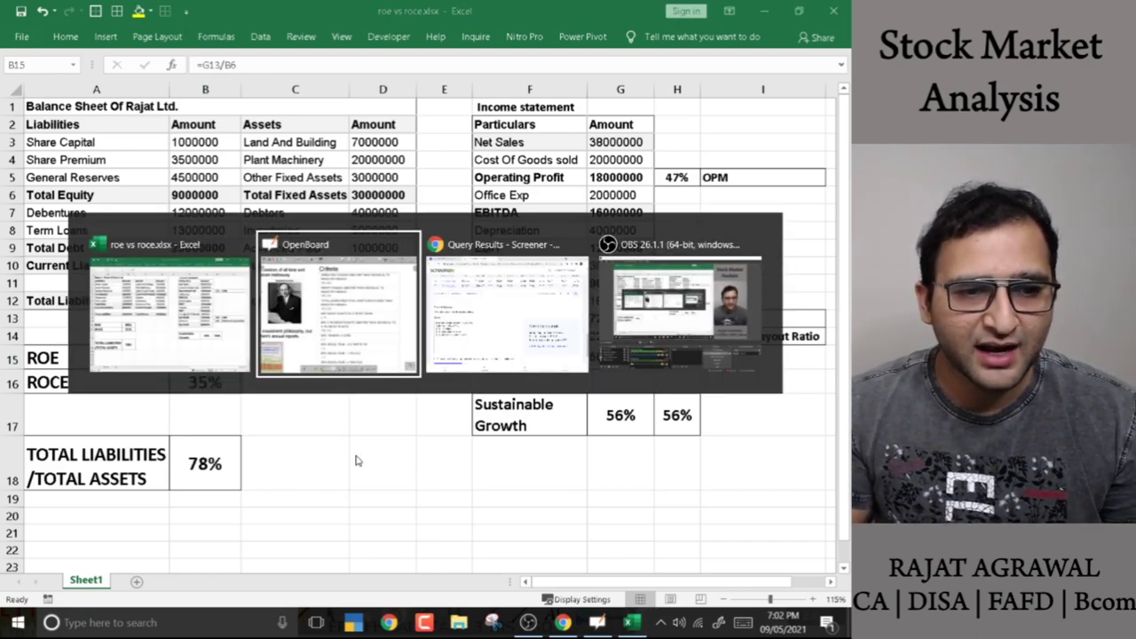
scroll(773, 482, up, 2)
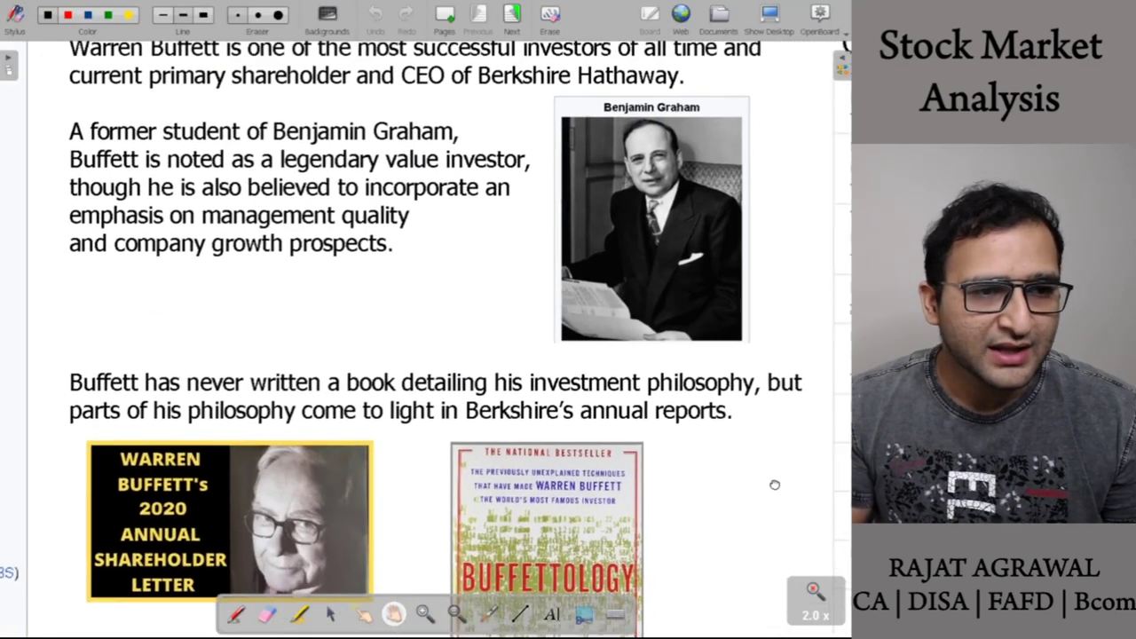
drag(145, 371, 398, 313)
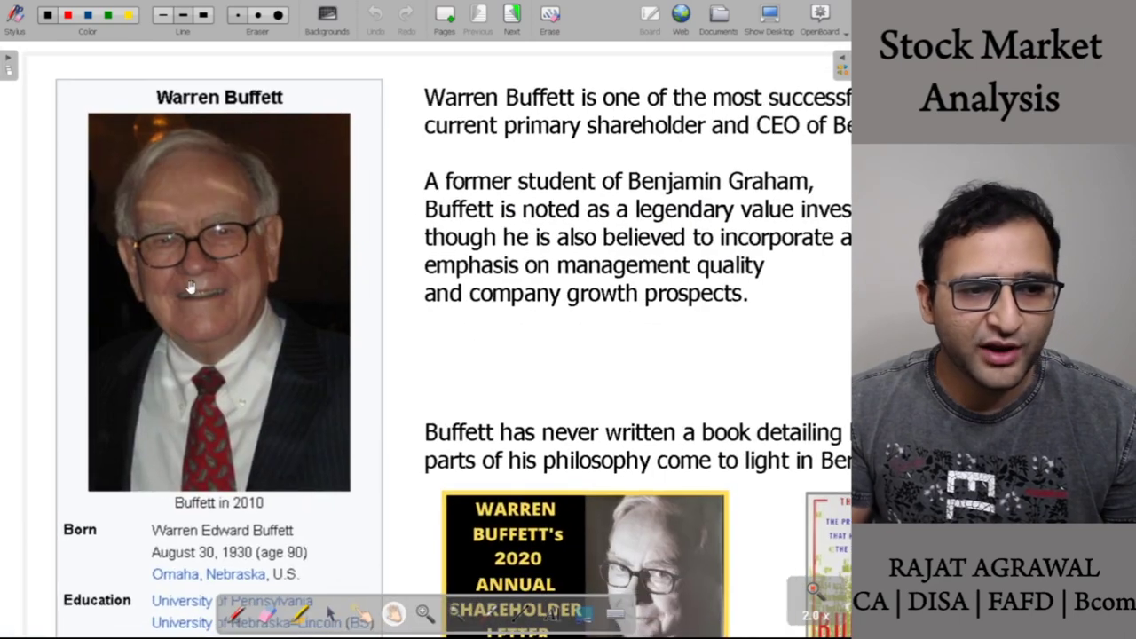
drag(658, 367, 48, 312)
drag(610, 485, 331, 213)
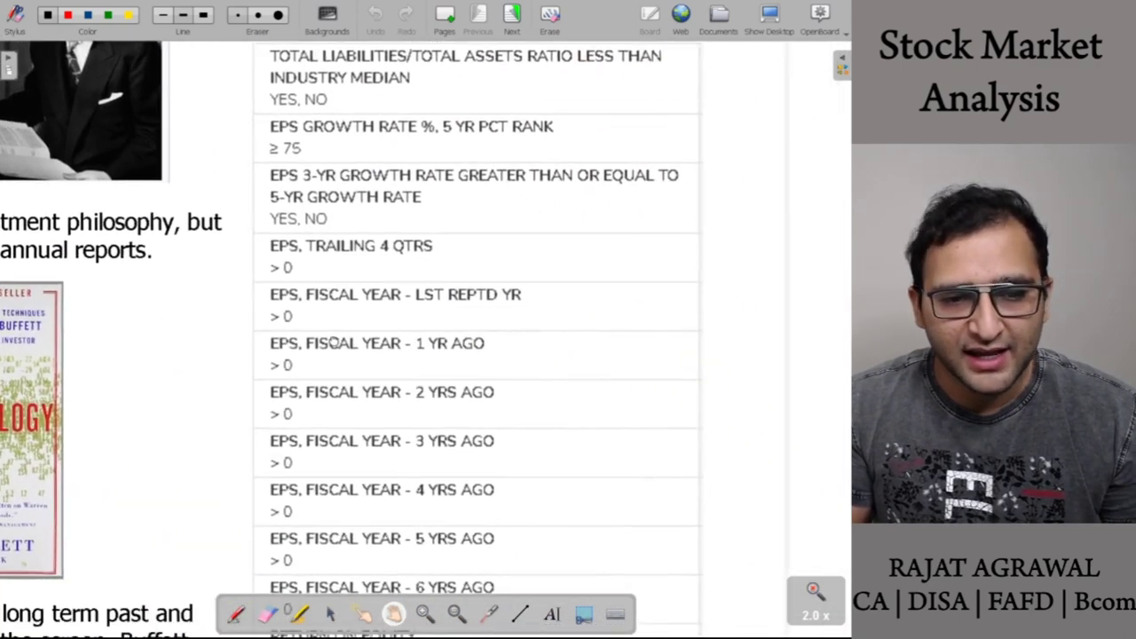
drag(364, 348, 348, 271)
drag(533, 514, 545, 399)
scroll(301, 435, down, 1)
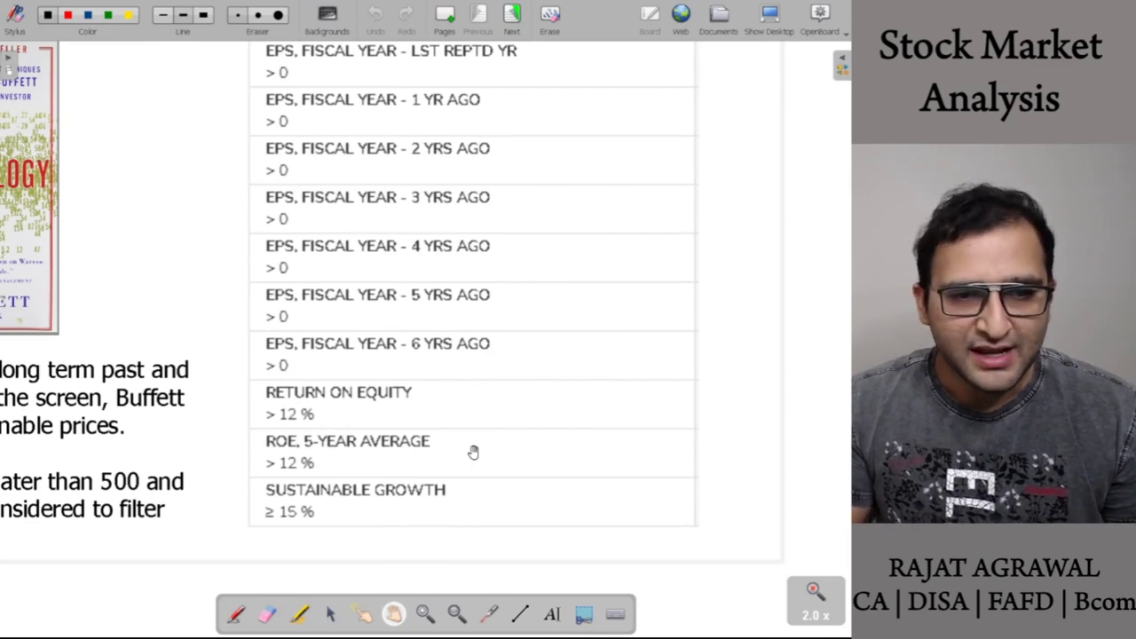
Switch to Screener, add the condition Return on equity > 12 to the search query and run it
key(alt+Tab)
key(alt+Tab)
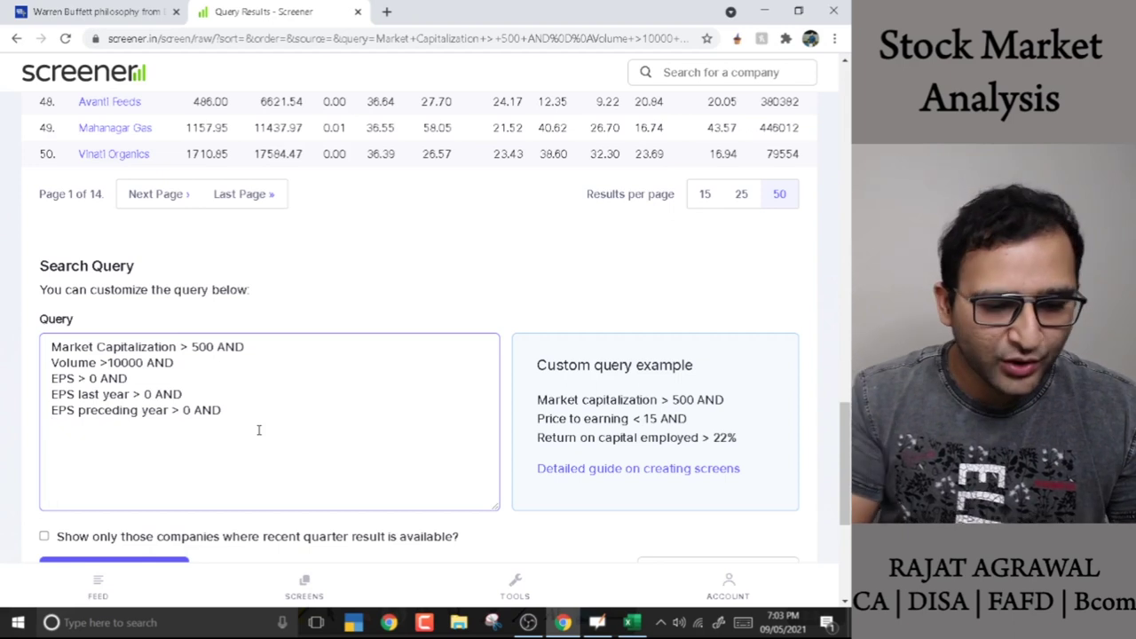
text(eturn)
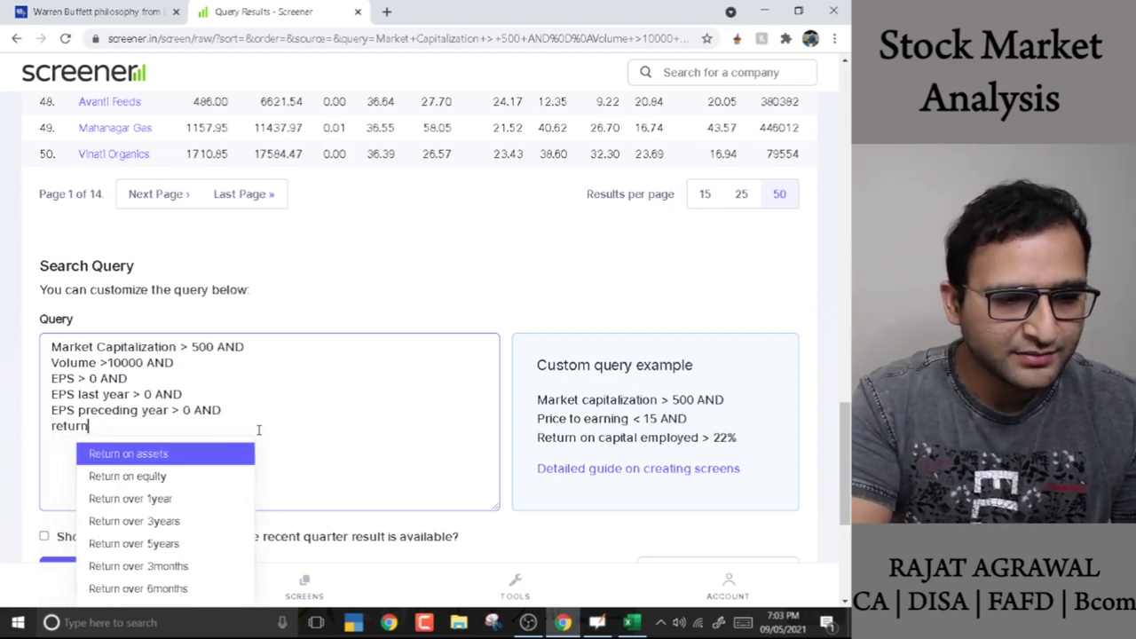
key(Down)
key(Return)
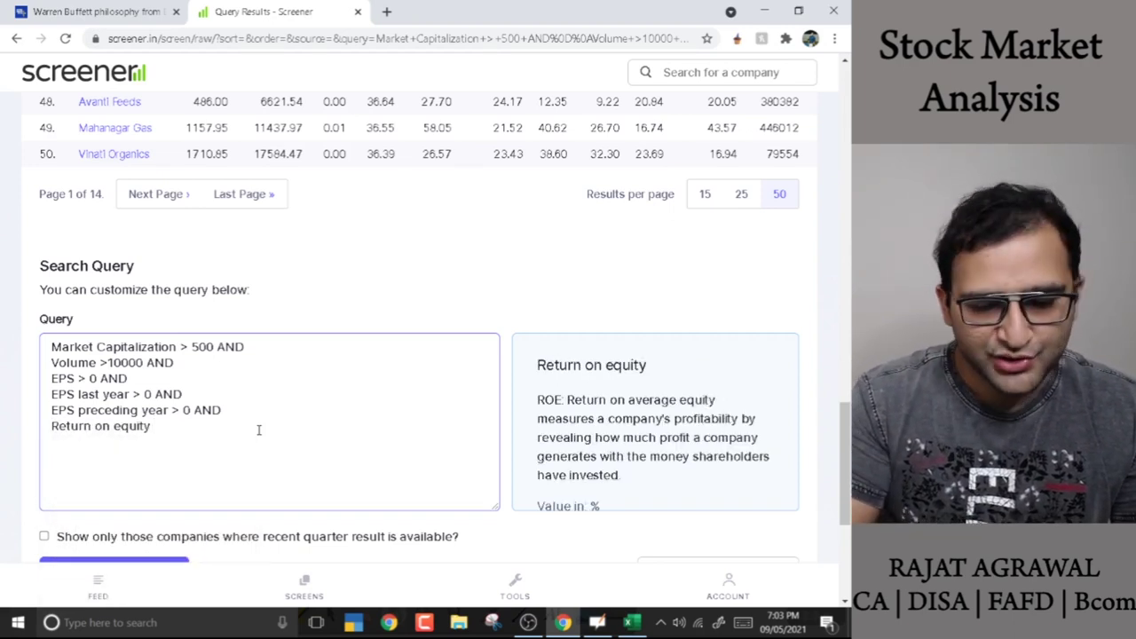
text(> 12)
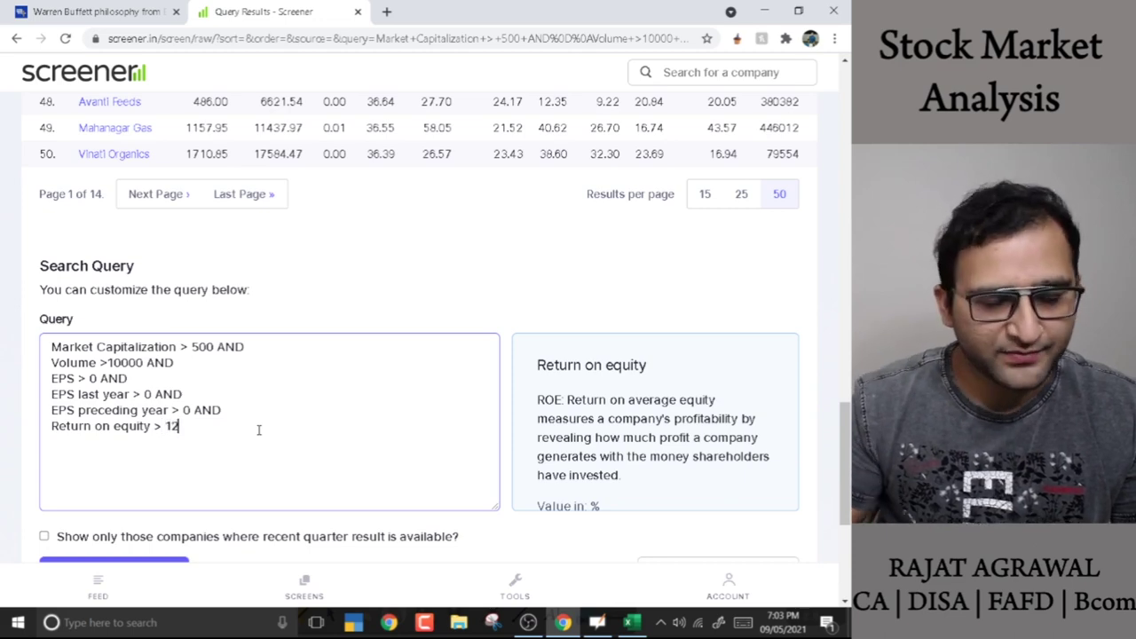
scroll(222, 449, down, 2)
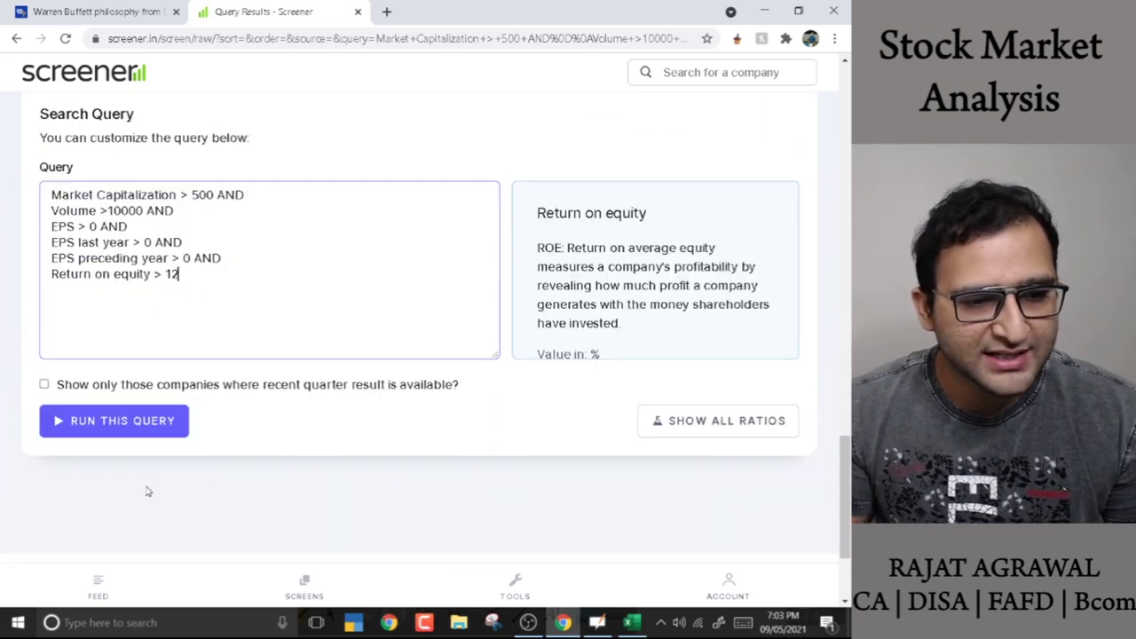
click(113, 423)
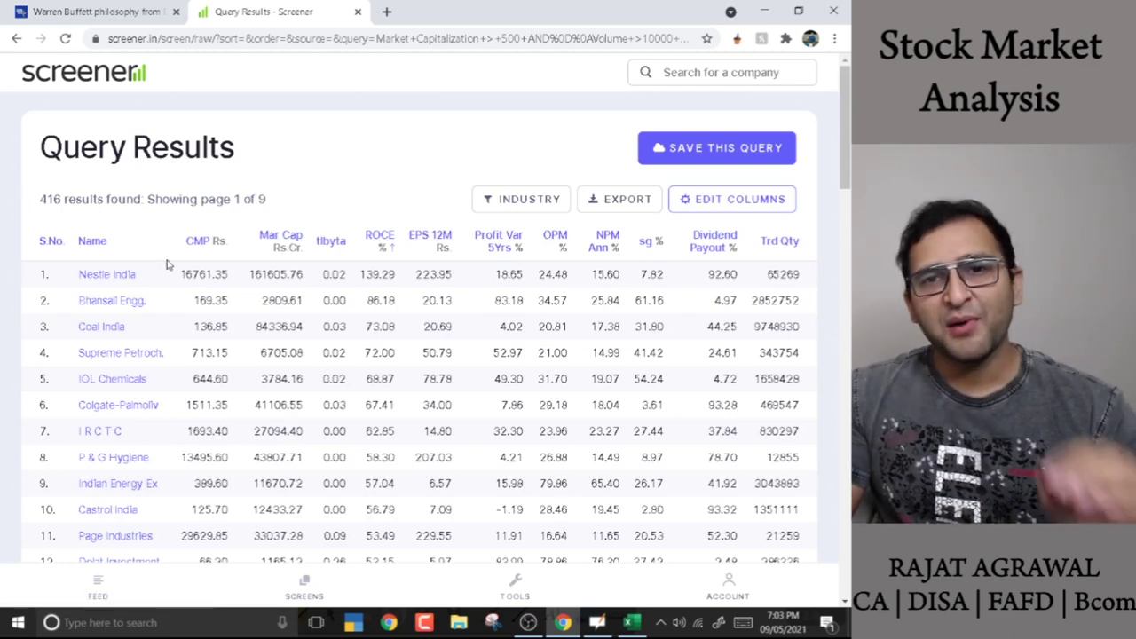
Check the number of query results and the query text, and read the ROE, 5-Year Average criterion in OpenBoard
double_click(42, 199)
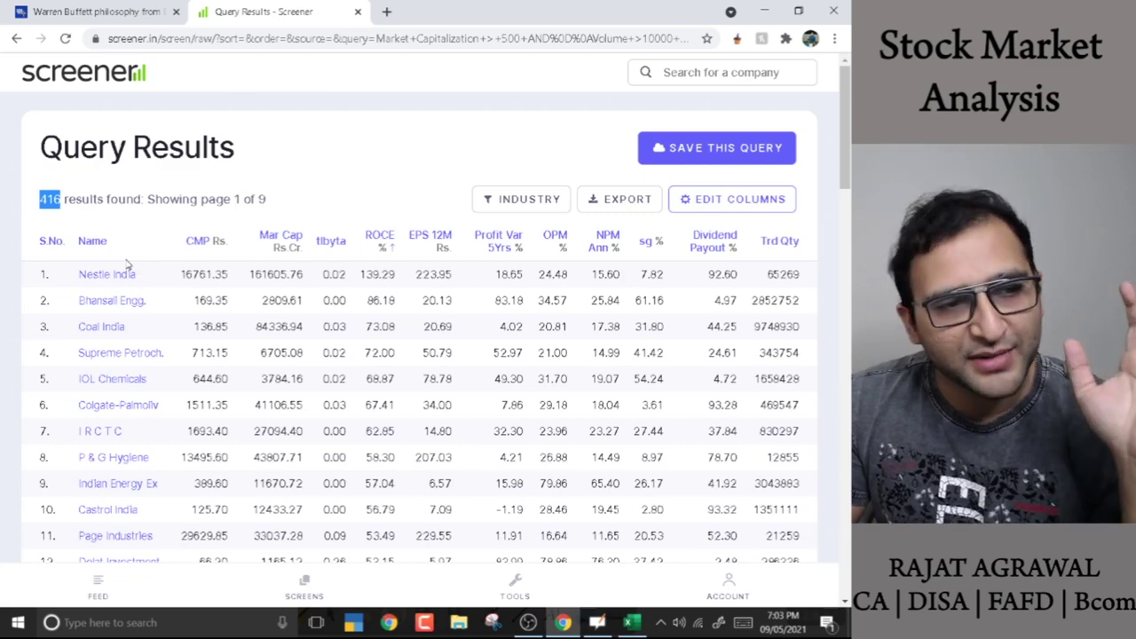
scroll(128, 266, down, 10)
scroll(130, 270, down, 9)
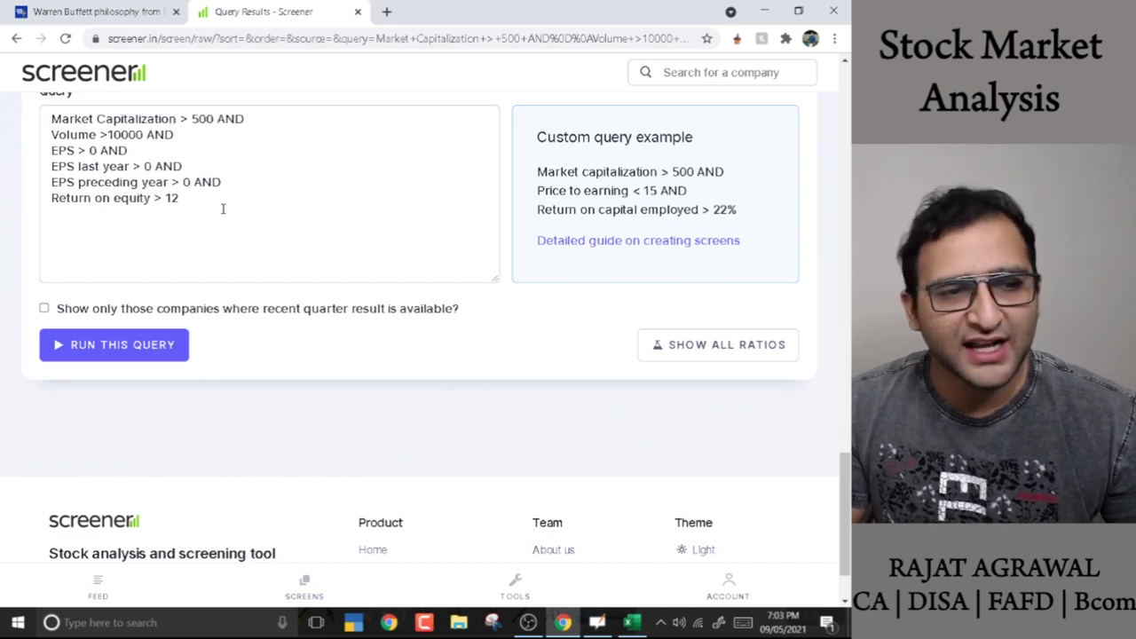
scroll(400, 264, up, 2)
key(alt+Tab)
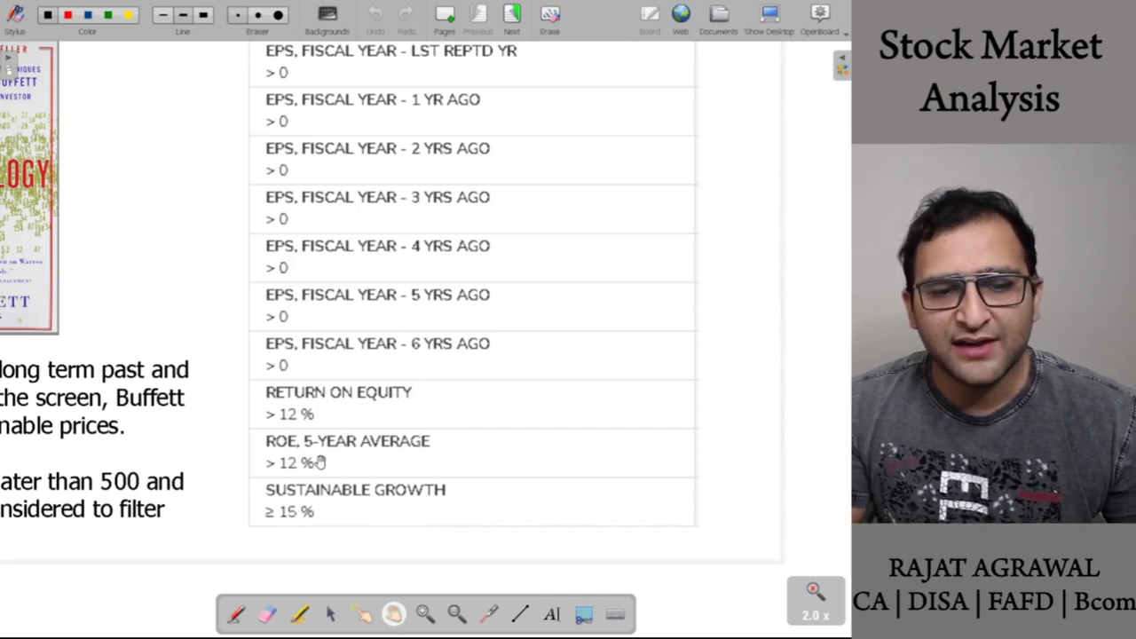
Back in Screener, extend the query with AND and a new line reading Average return on equity 5Years > 12
key(alt+Tab)
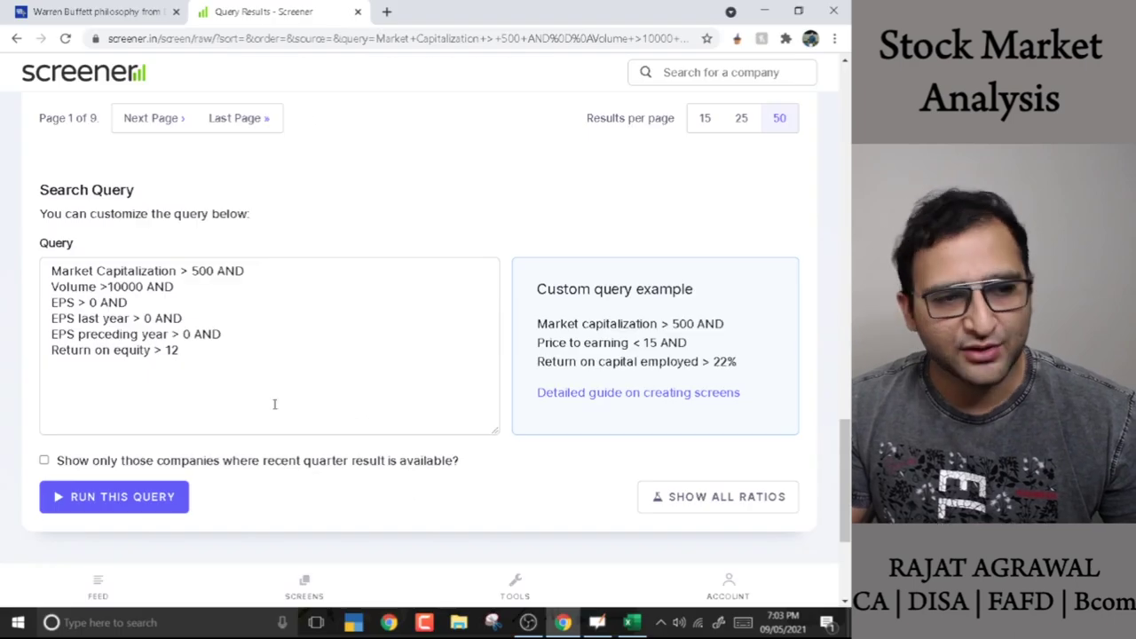
click(258, 357)
text(AND)
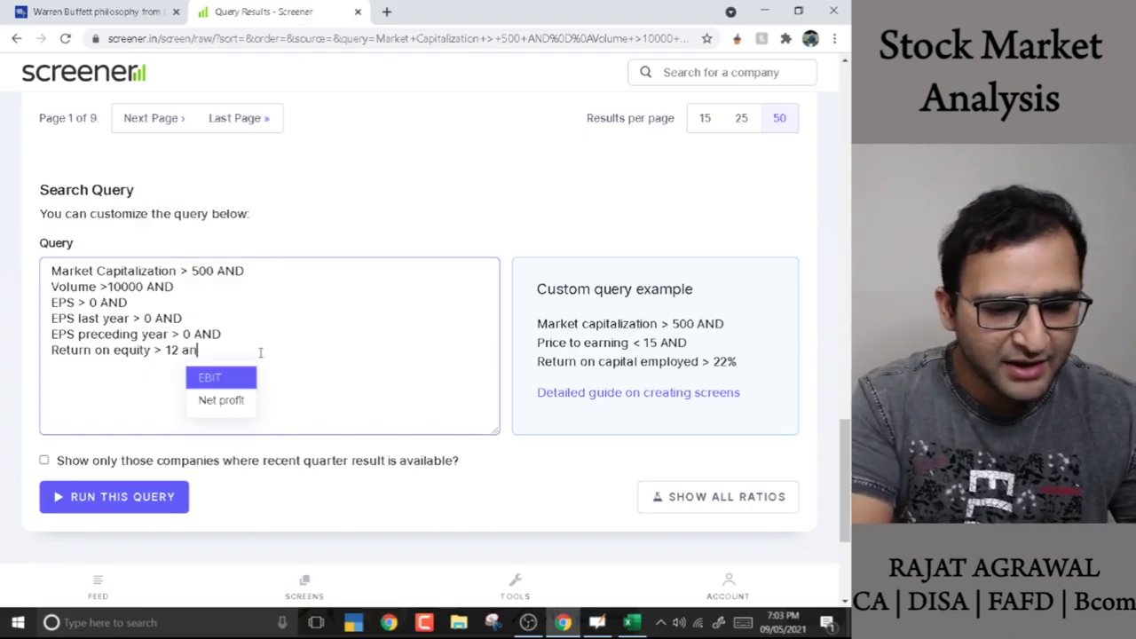
key(Return)
text(ret)
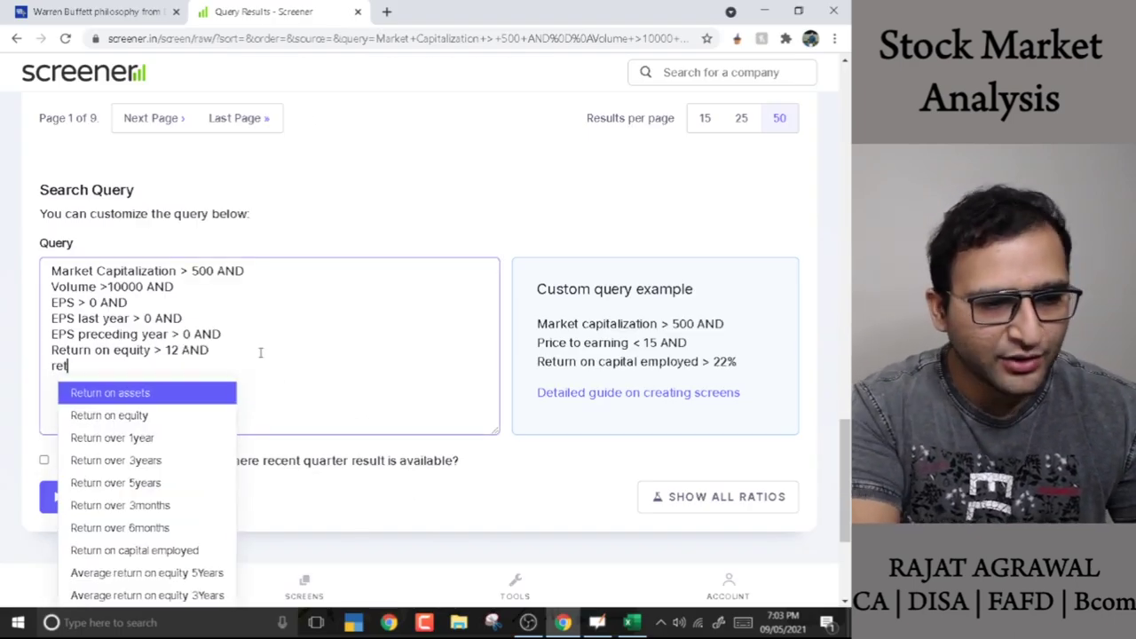
key(Down)
key(Down)
key(Down)
key(Down)
key(Down)
key(Down)
key(Down)
key(Down)
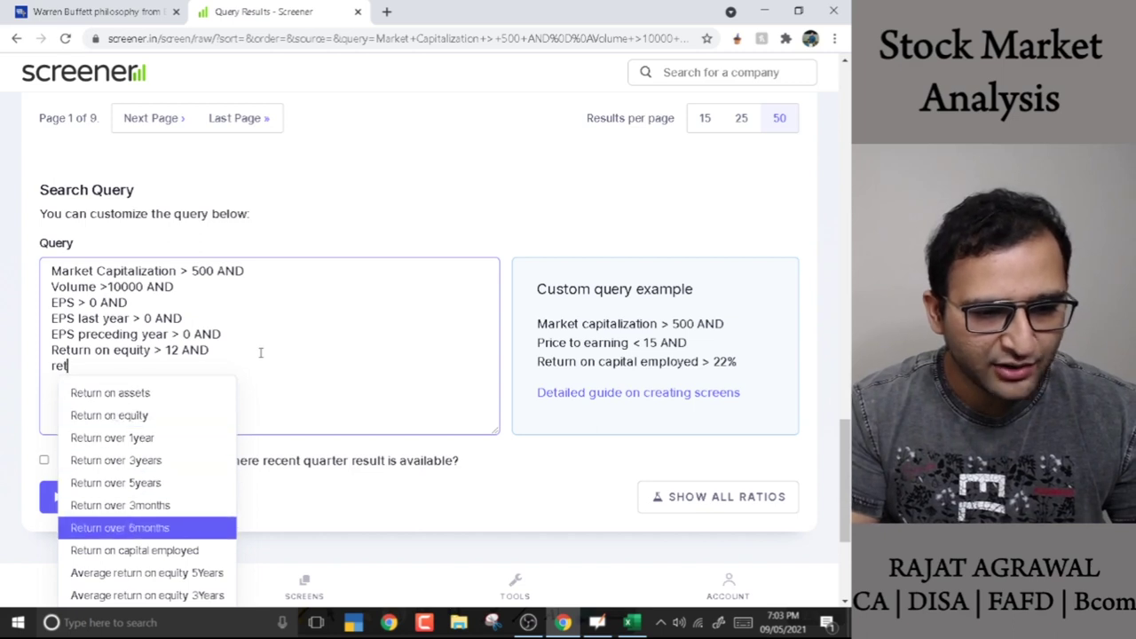
key(Return)
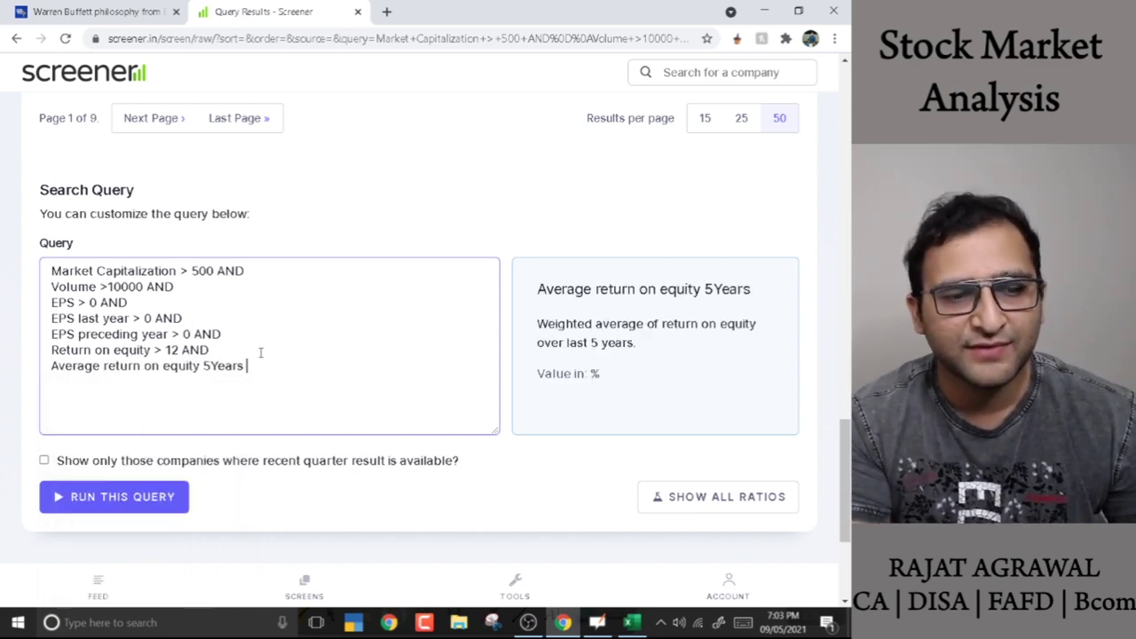
text(>)
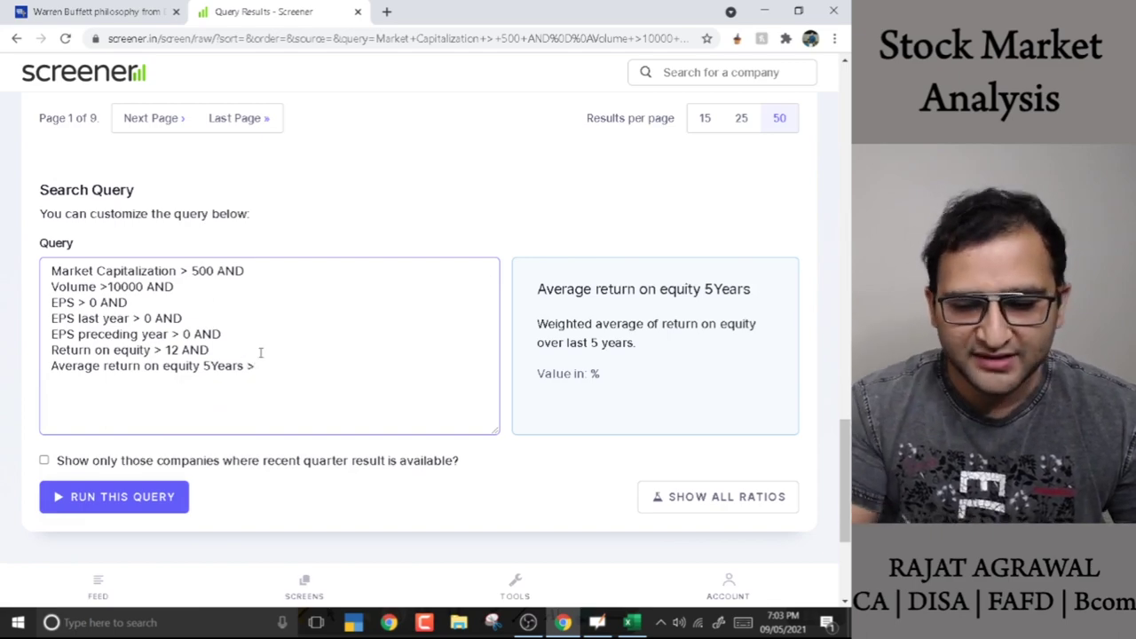
text( 12)
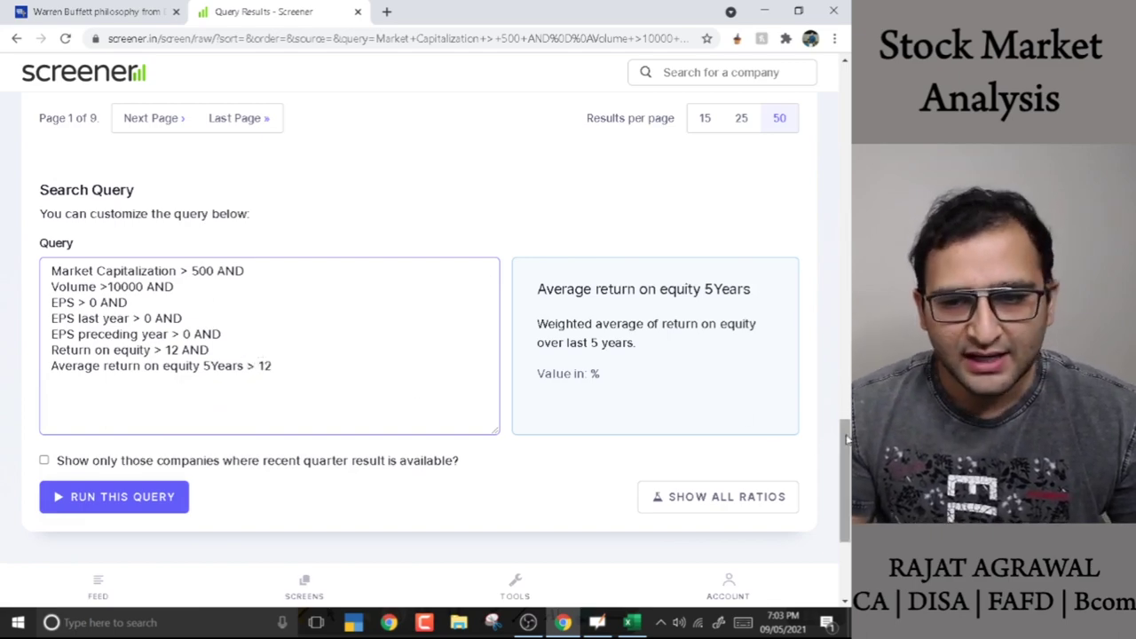
Run the screening query with the 5-year average return on equity condition included
mouse_move(843, 438)
mouse_down()
mouse_move(843, 71)
mouse_move(852, 455)
mouse_up()
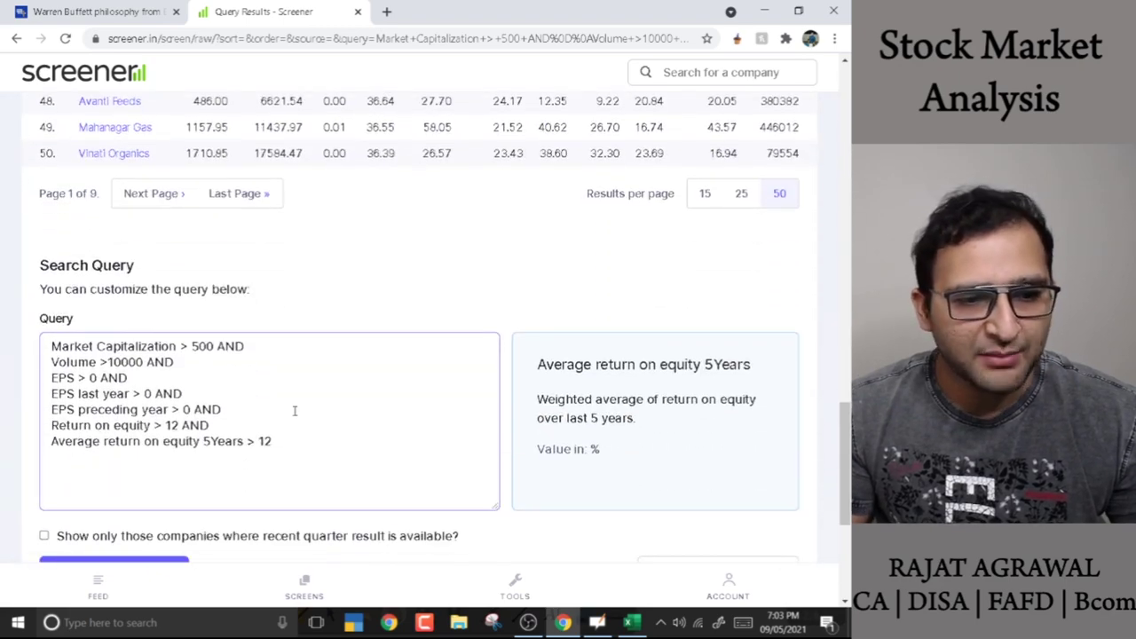
scroll(355, 471, down, 2)
click(170, 429)
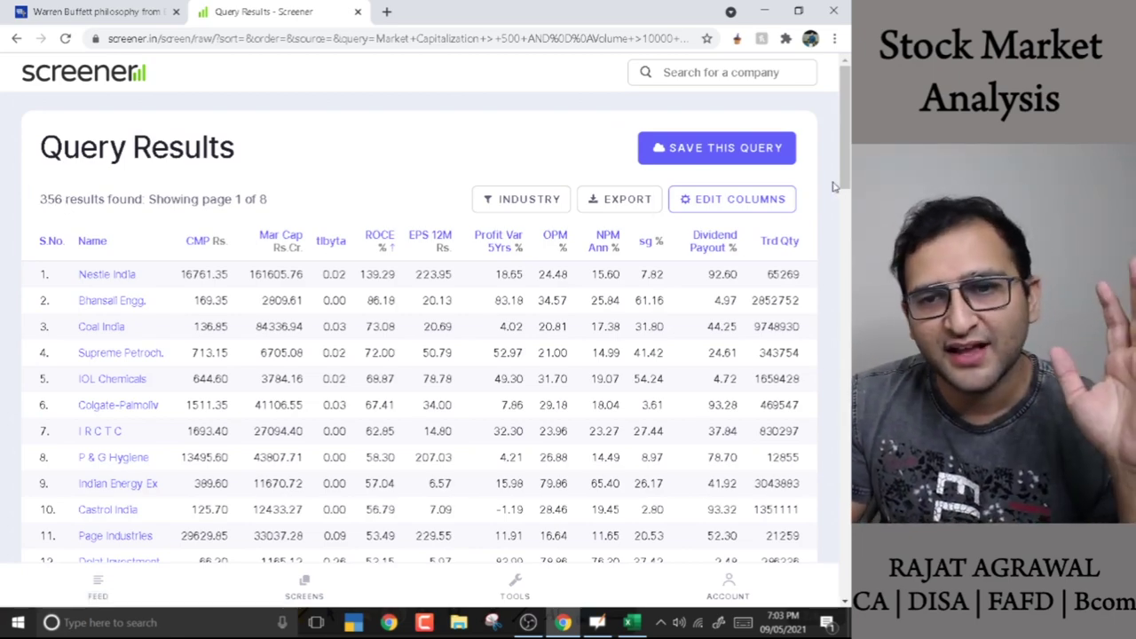
Review the query text in Screener, the remaining criteria in OpenBoard and the ROE and ROCE figures in Excel
drag(845, 133, 845, 533)
scroll(97, 476, up, 4)
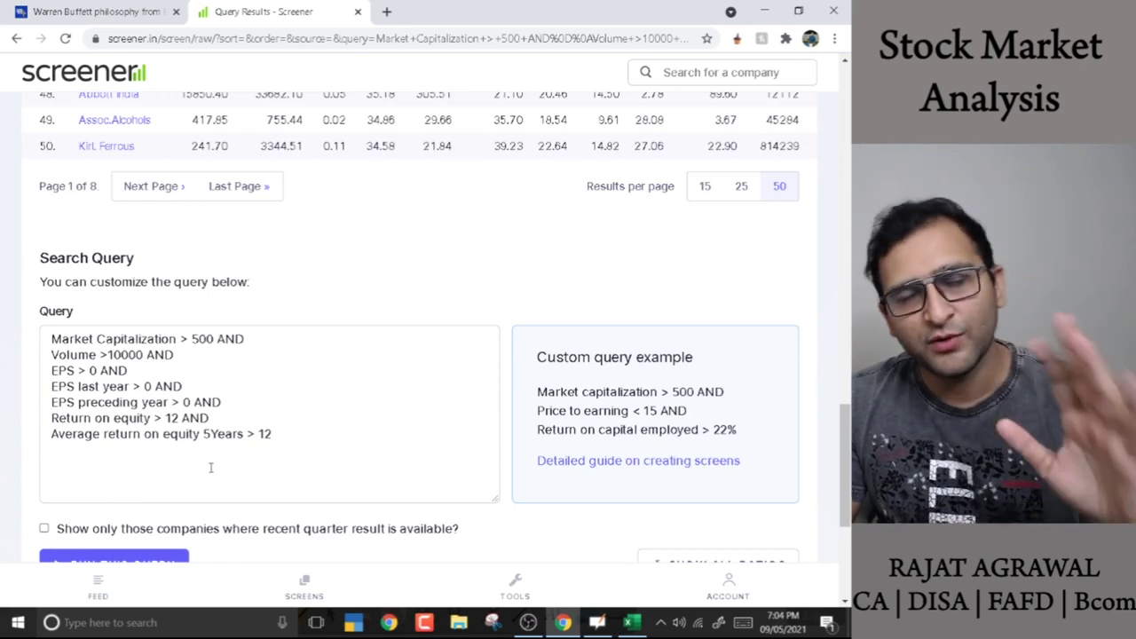
click(304, 434)
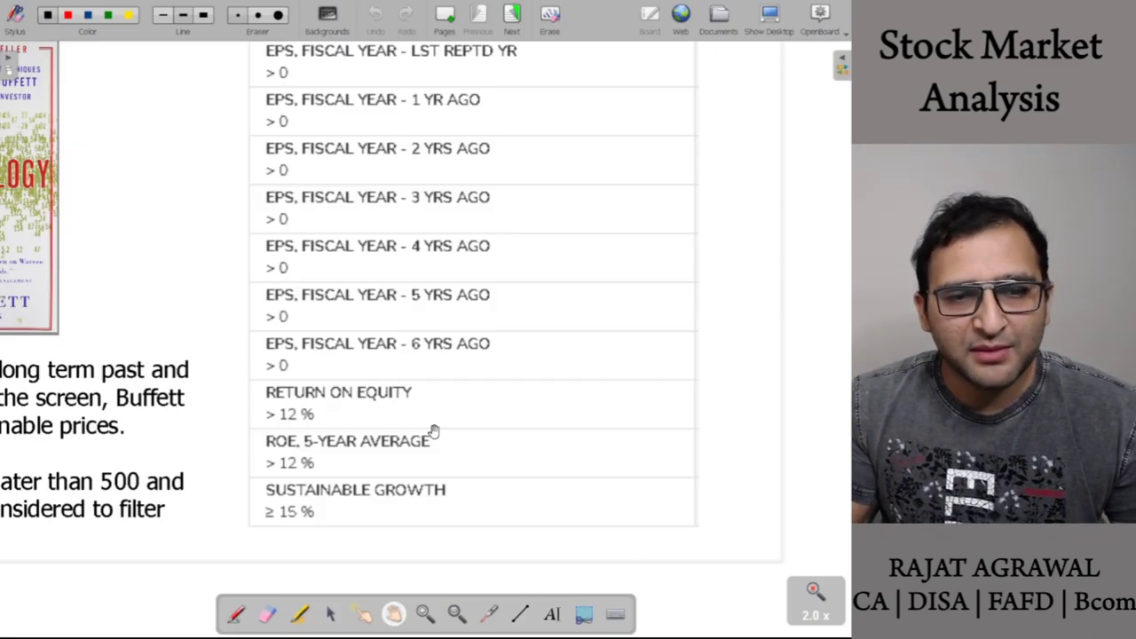
key(alt+Tab)
key(alt+Tab)
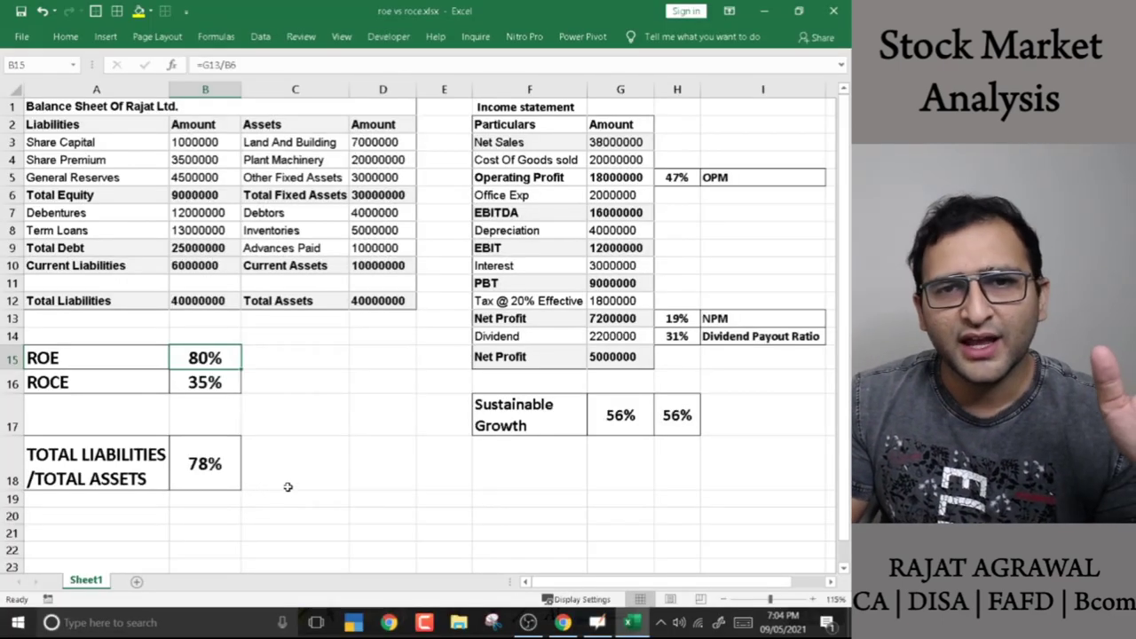
key(alt+Tab)
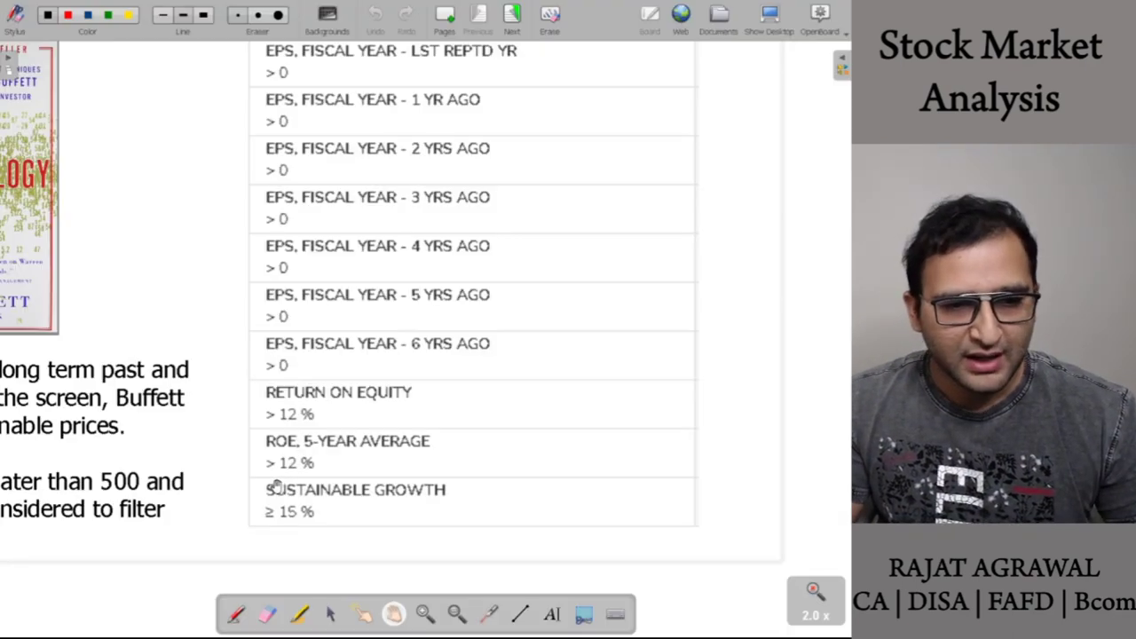
Switch to Screener and append AND plus a new line after the Average return on equity 5Years condition
key(alt+Tab)
key(alt+Tab)
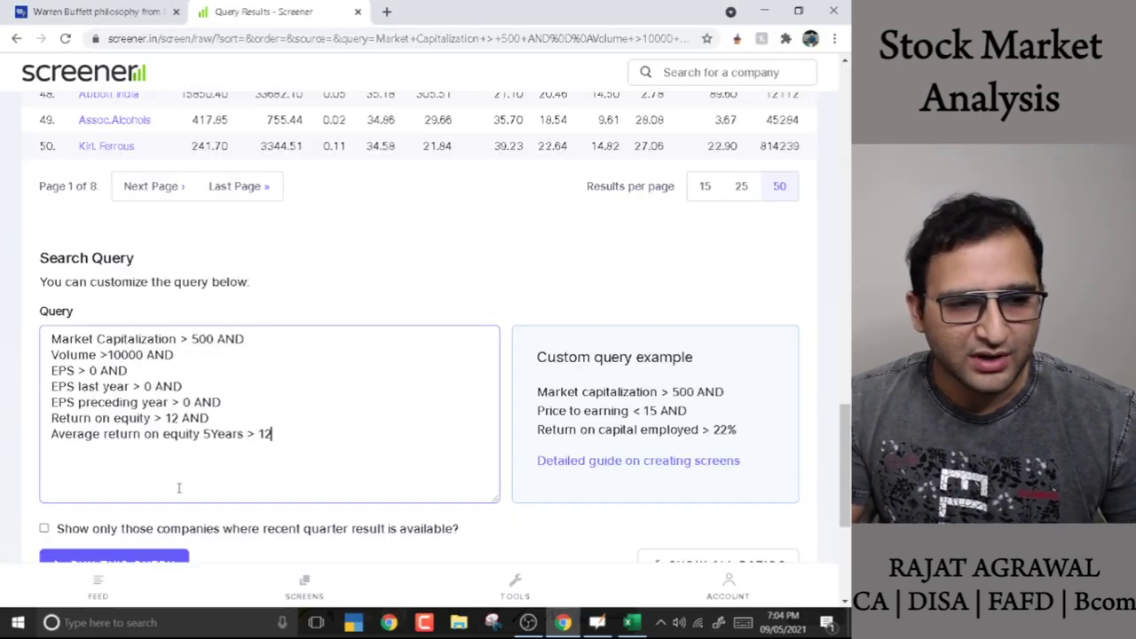
text(AND)
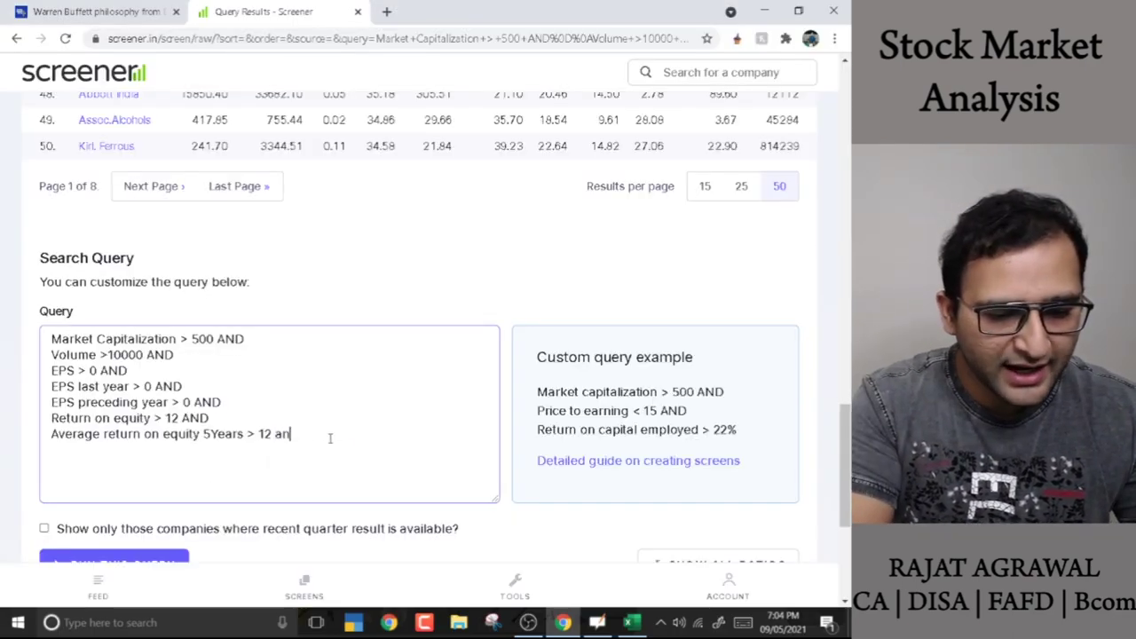
key(Return)
text(ret)
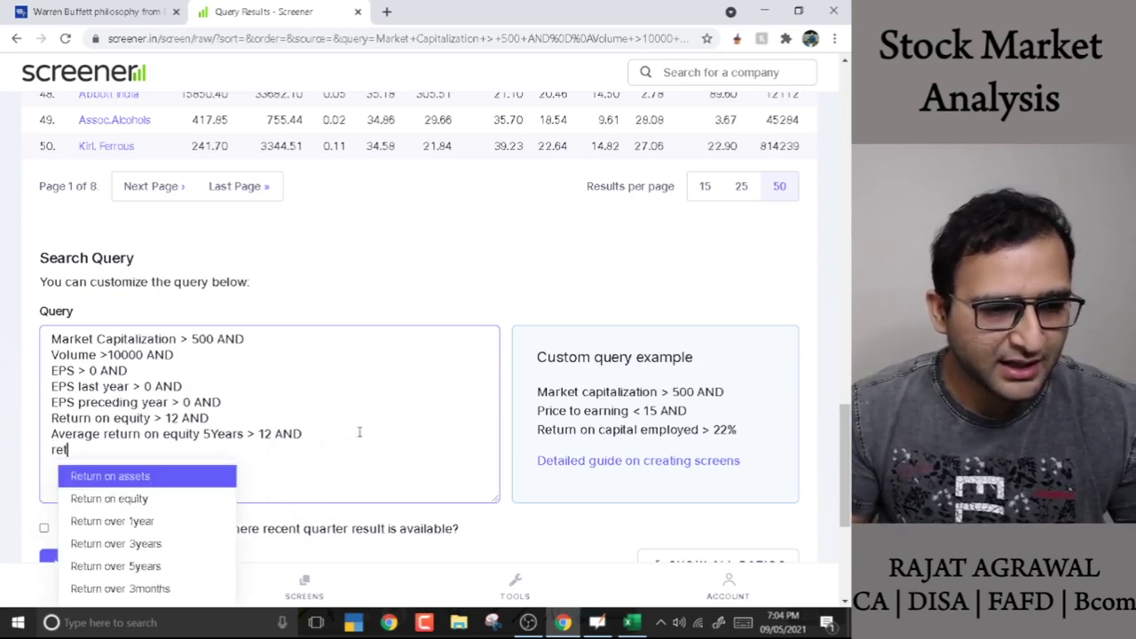
scroll(358, 431, down, 2)
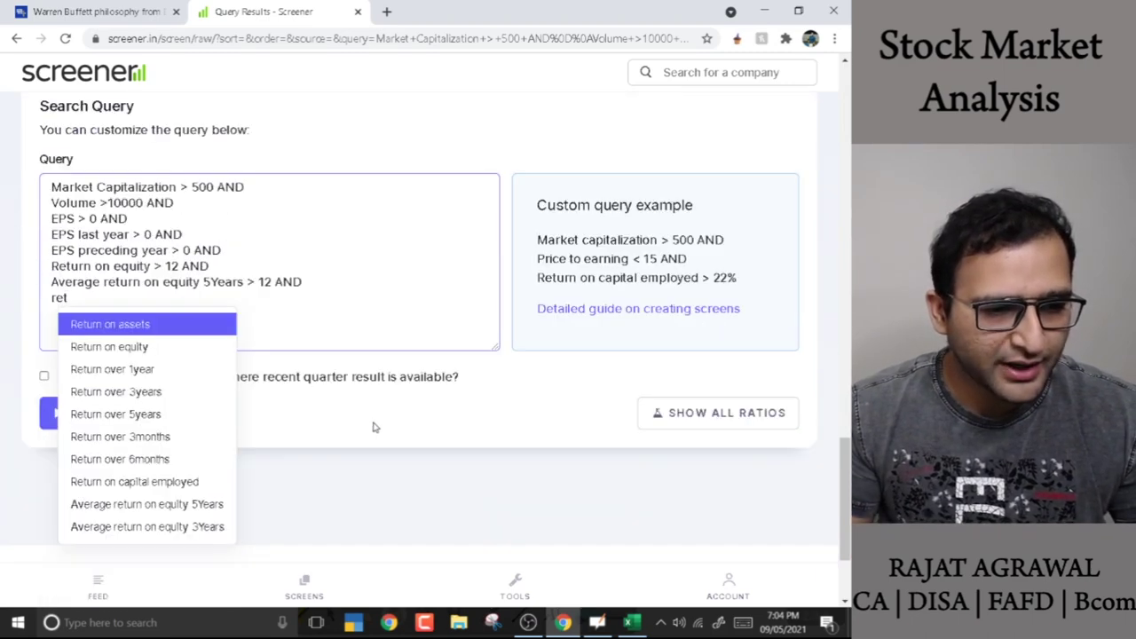
click(178, 490)
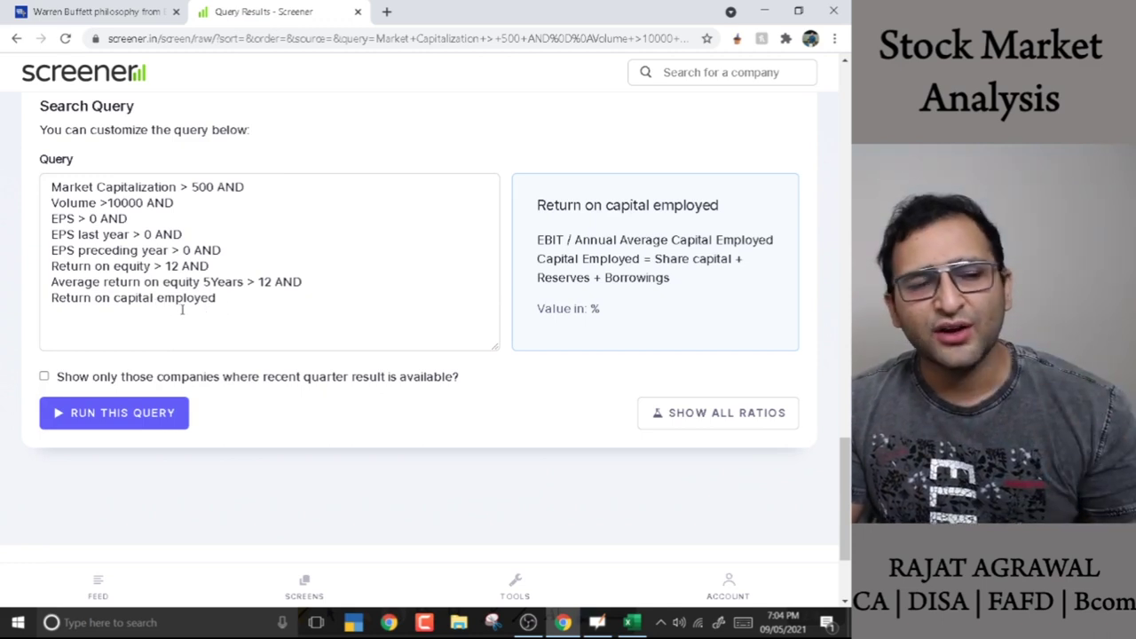
drag(239, 296, 44, 316)
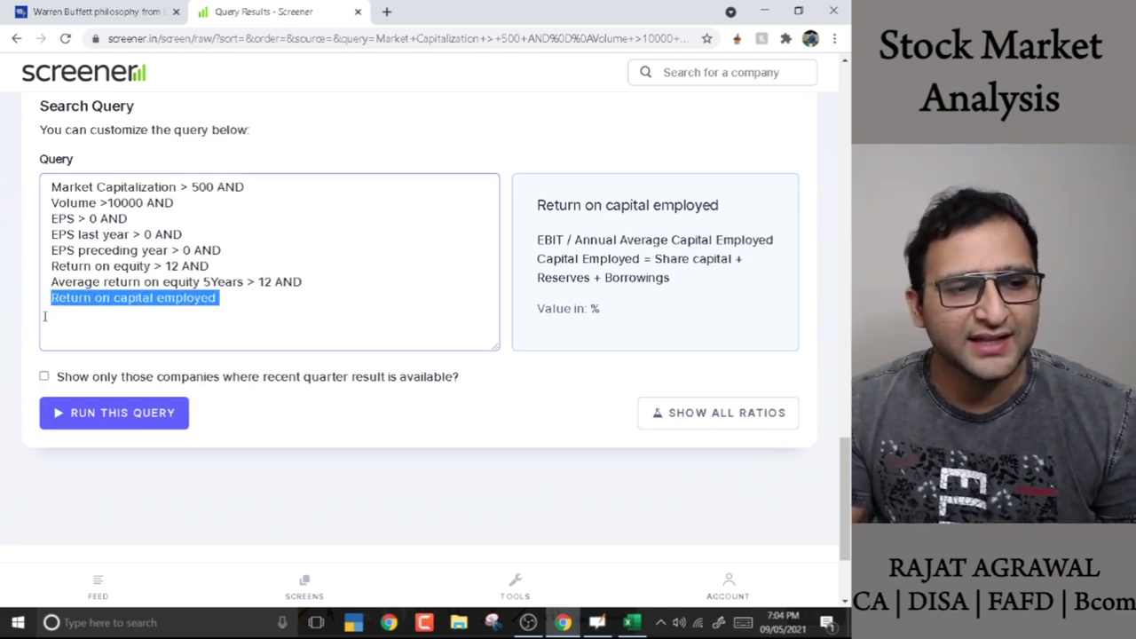
key(BackSpace)
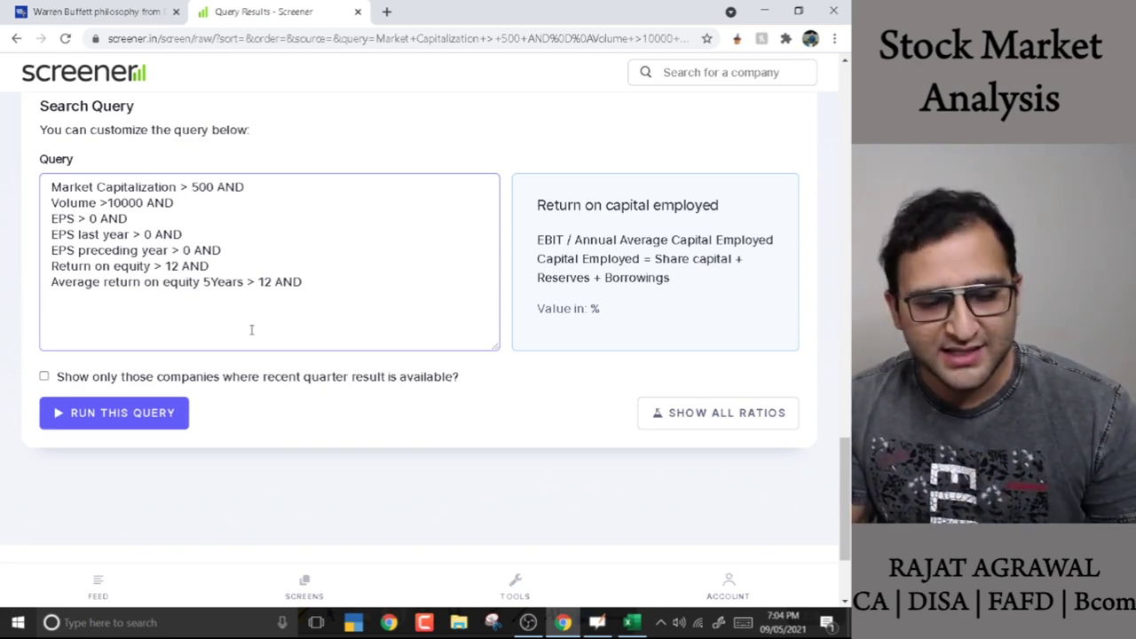
Check the return on equity criterion in OpenBoard, then examine the ROCE formula in B16 and its EBIT cell in Excel
key(alt+Tab)
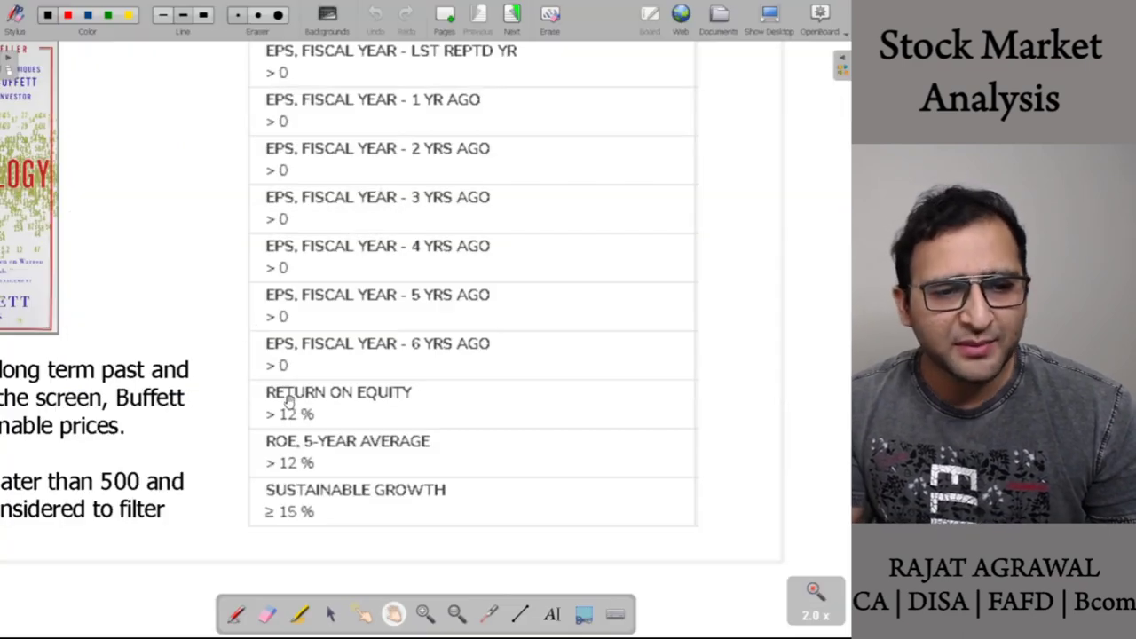
key(alt+Tab)
key(alt+Tab)
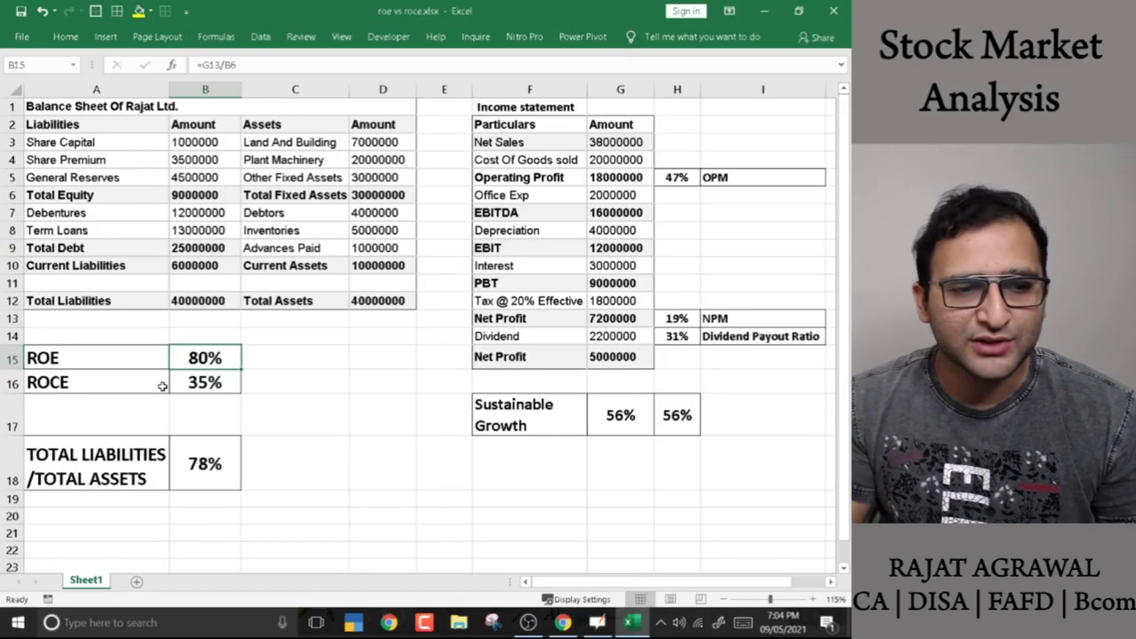
click(222, 387)
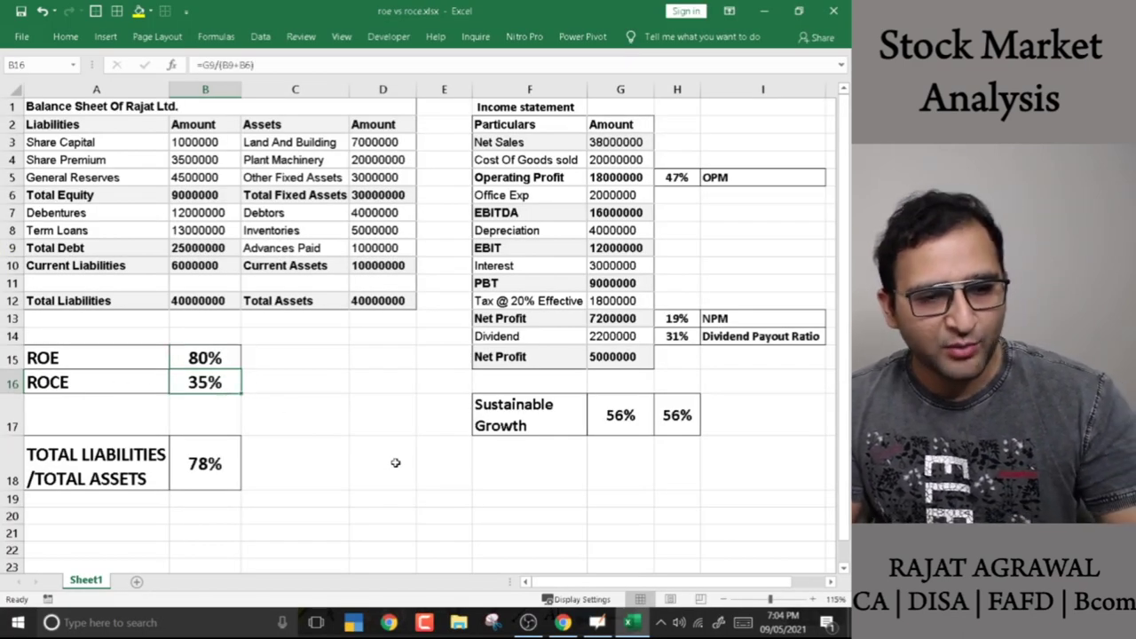
key(F2)
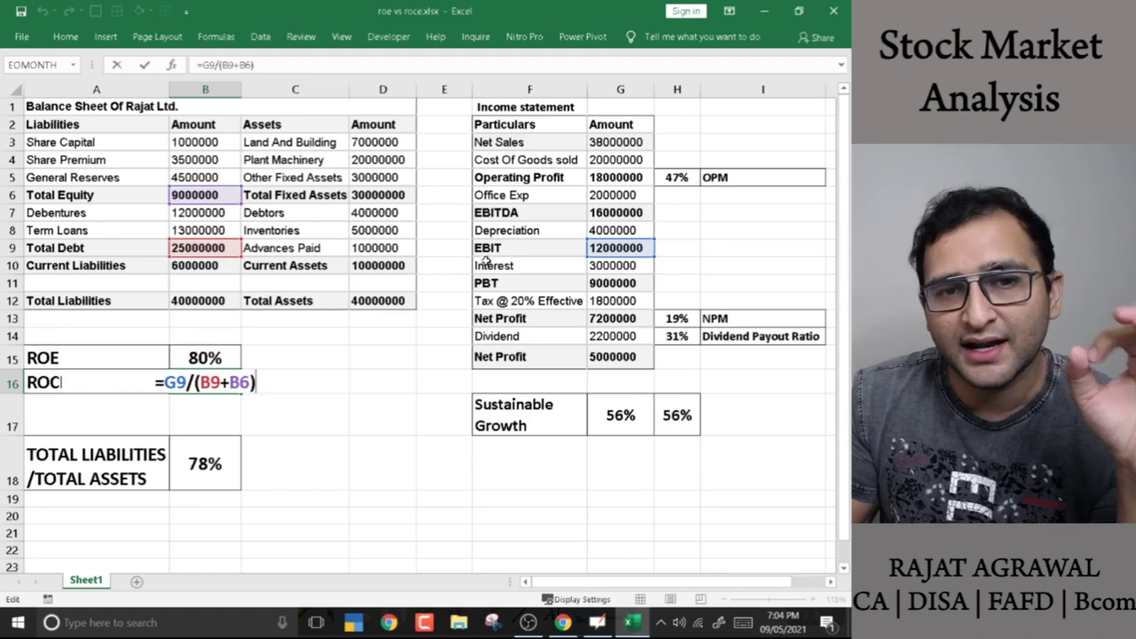
click(597, 252)
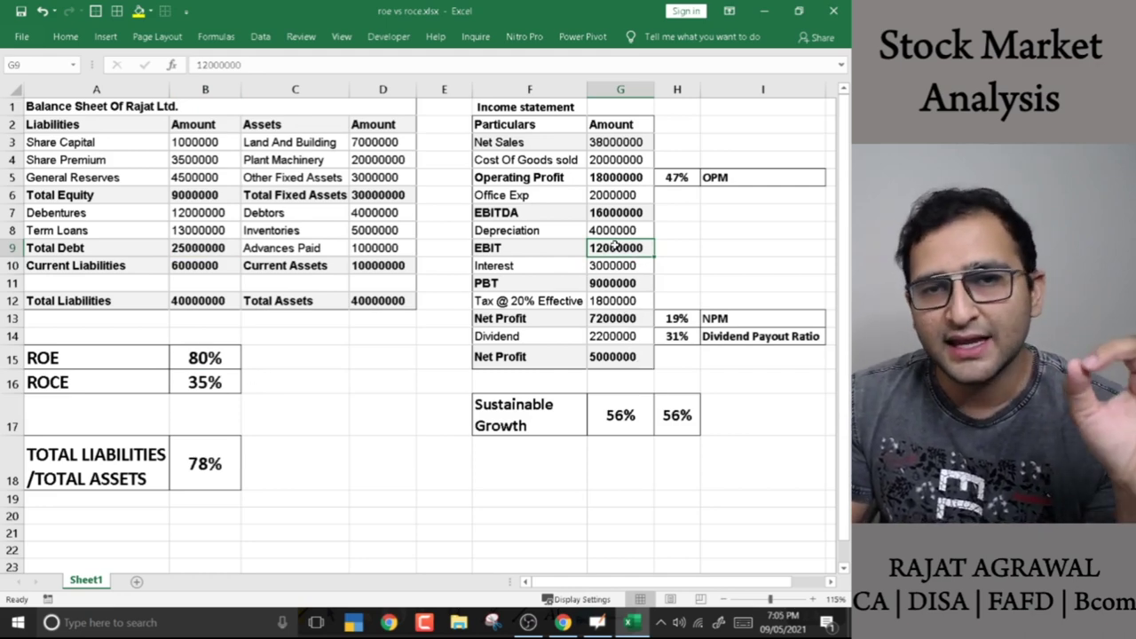
Inspect the debt and equity references in the ROCE formula and compare the ROCE cell with the ROE cell B15
click(207, 387)
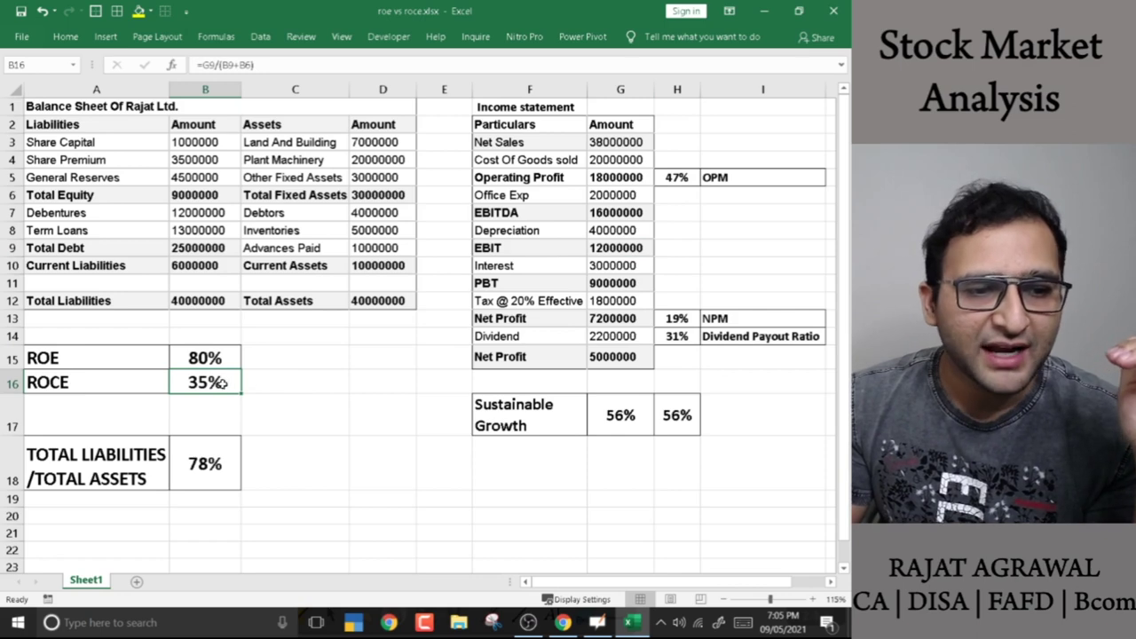
key(F2)
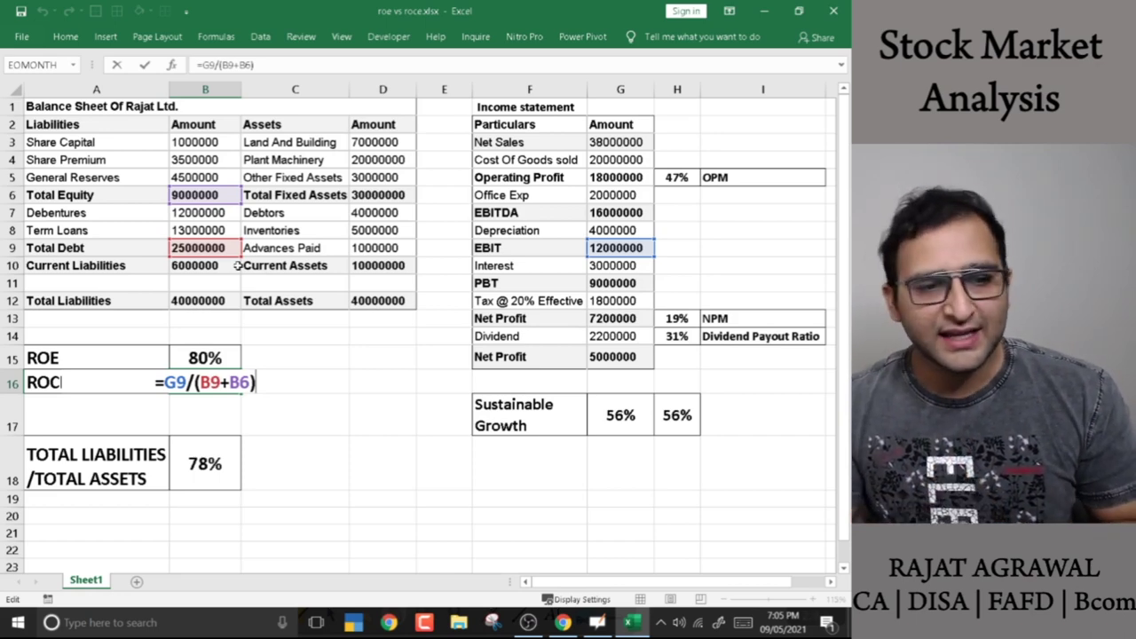
key(Return)
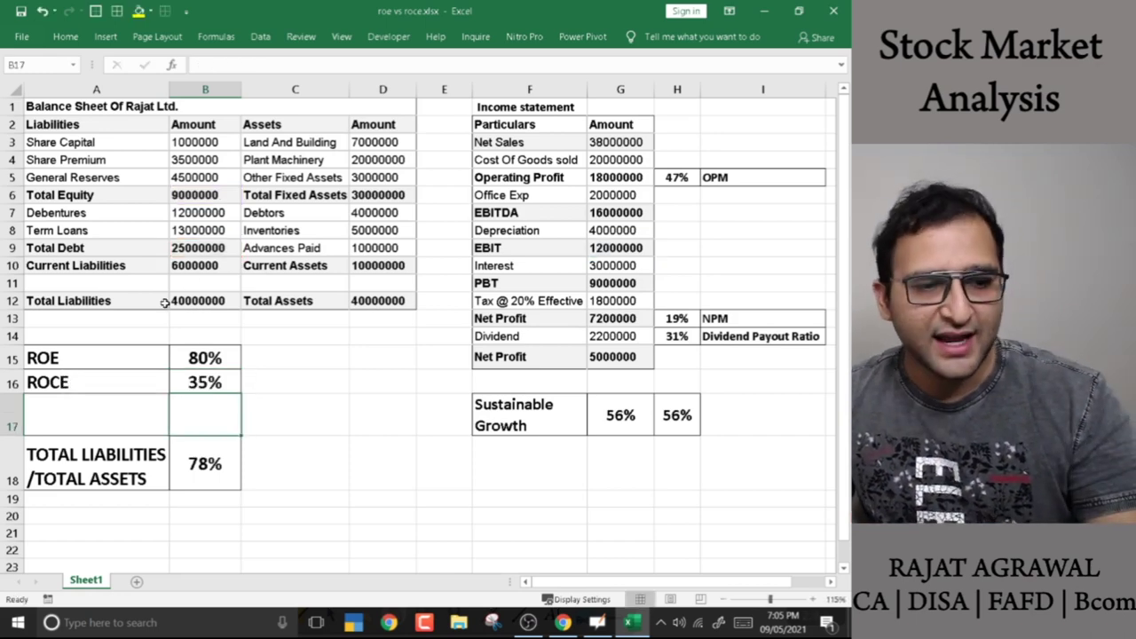
click(218, 383)
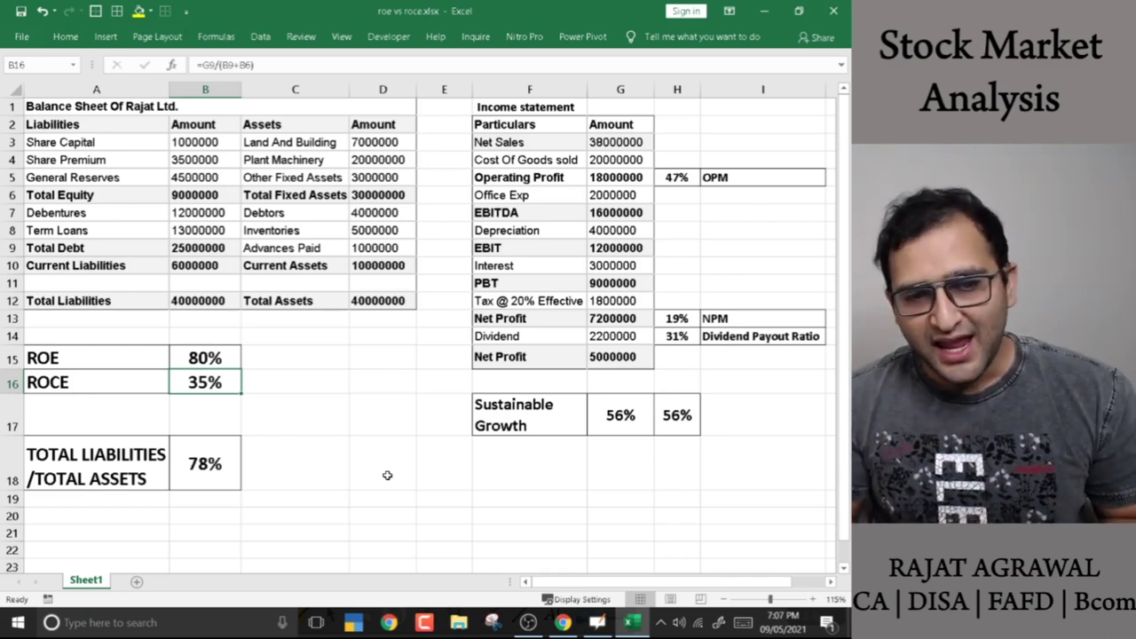
click(210, 357)
click(216, 384)
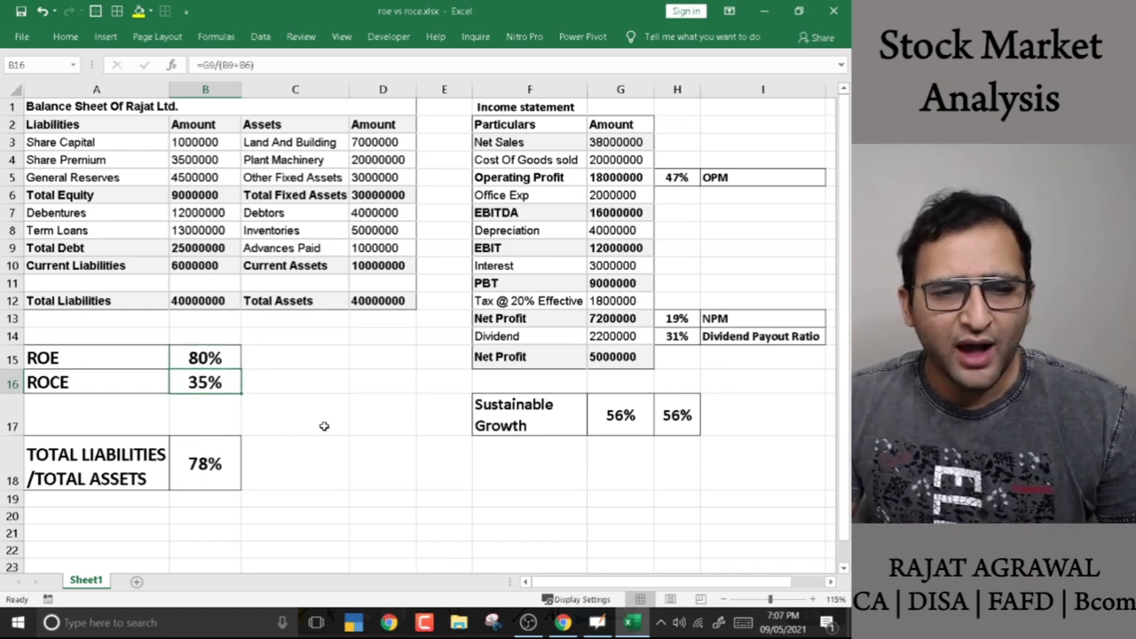
key(alt)
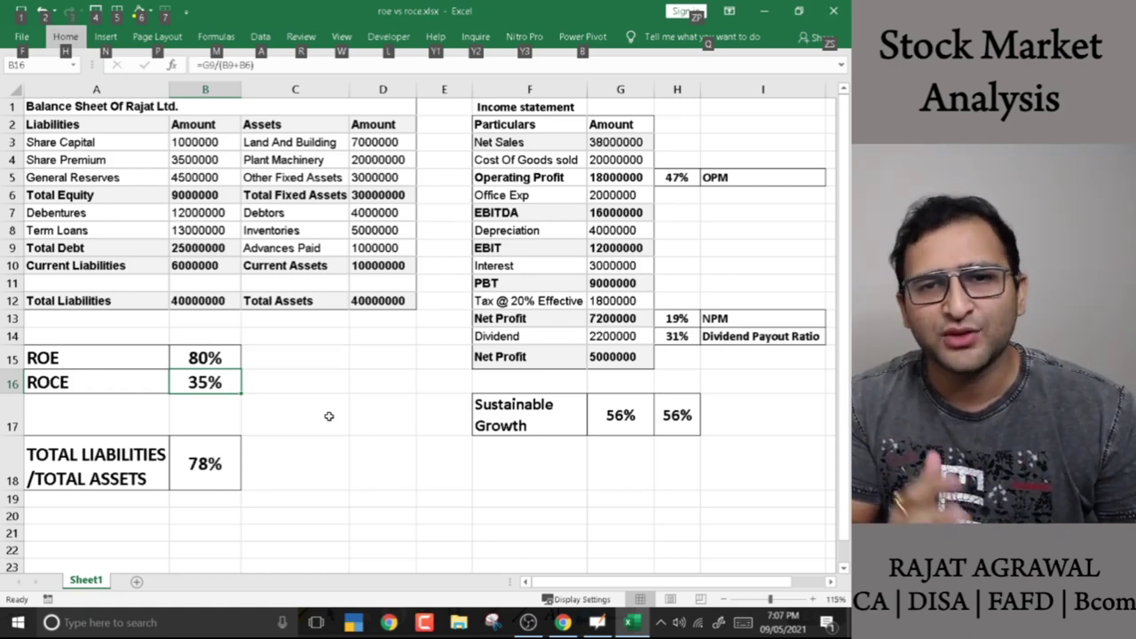
Switch to Screener and add the condition Return on capital employed > 12 on the query's last line
key(alt+Tab)
key(alt+Tab)
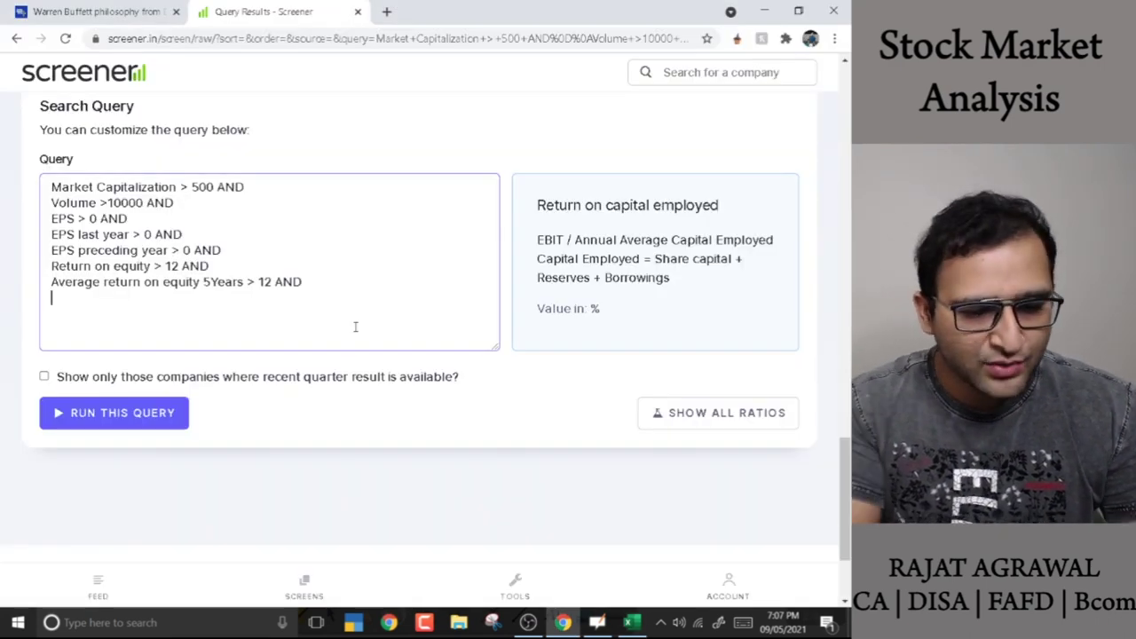
text(ret)
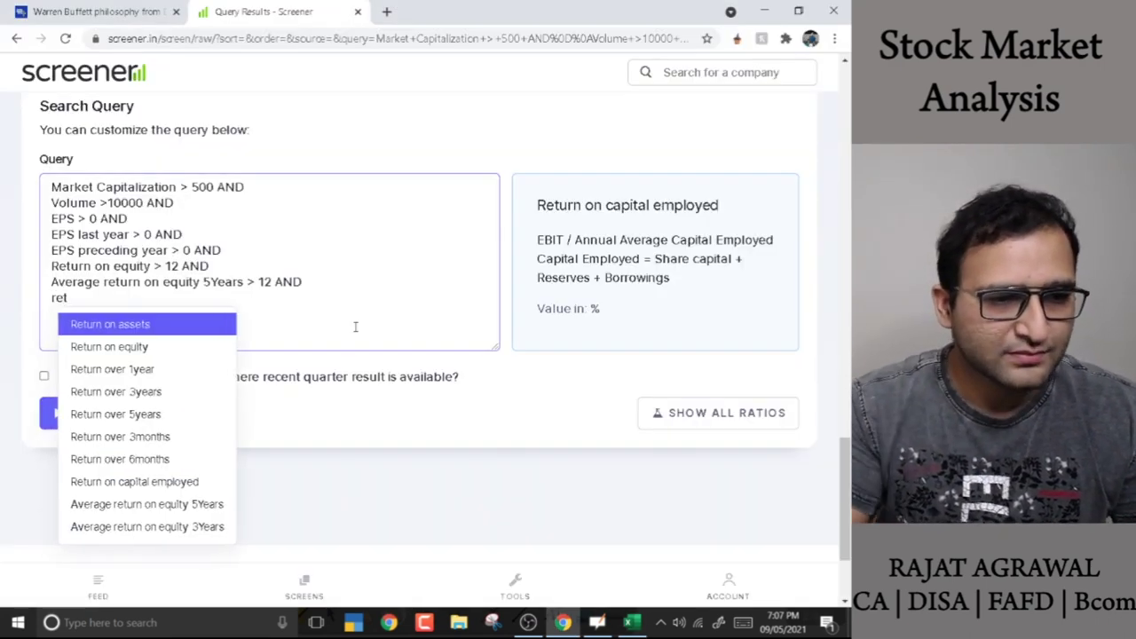
key(Down)
key(Down)
key(Down)
key(Down)
key(Down)
key(Down)
key(Down)
key(Return)
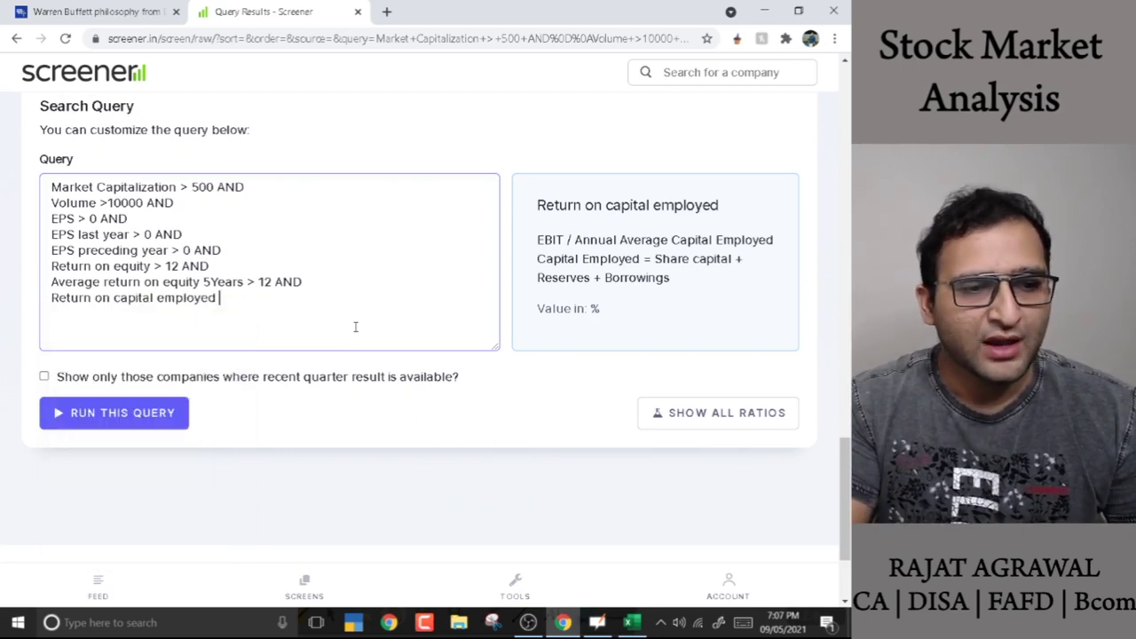
text(> 12)
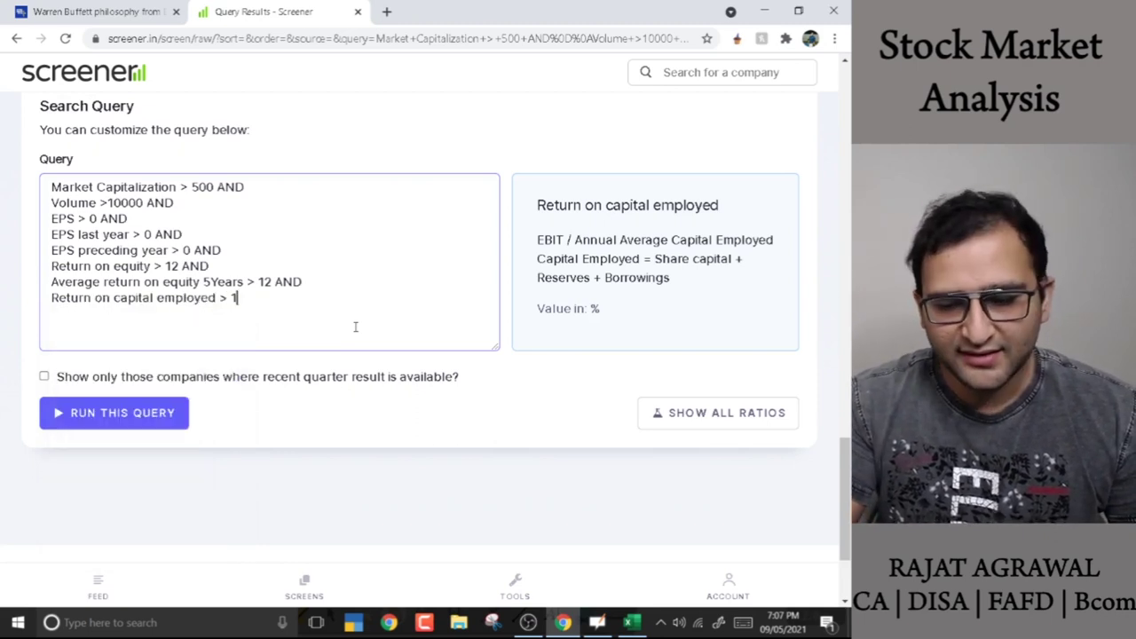
Run the query with the return on capital employed condition and go back to its query text
click(121, 426)
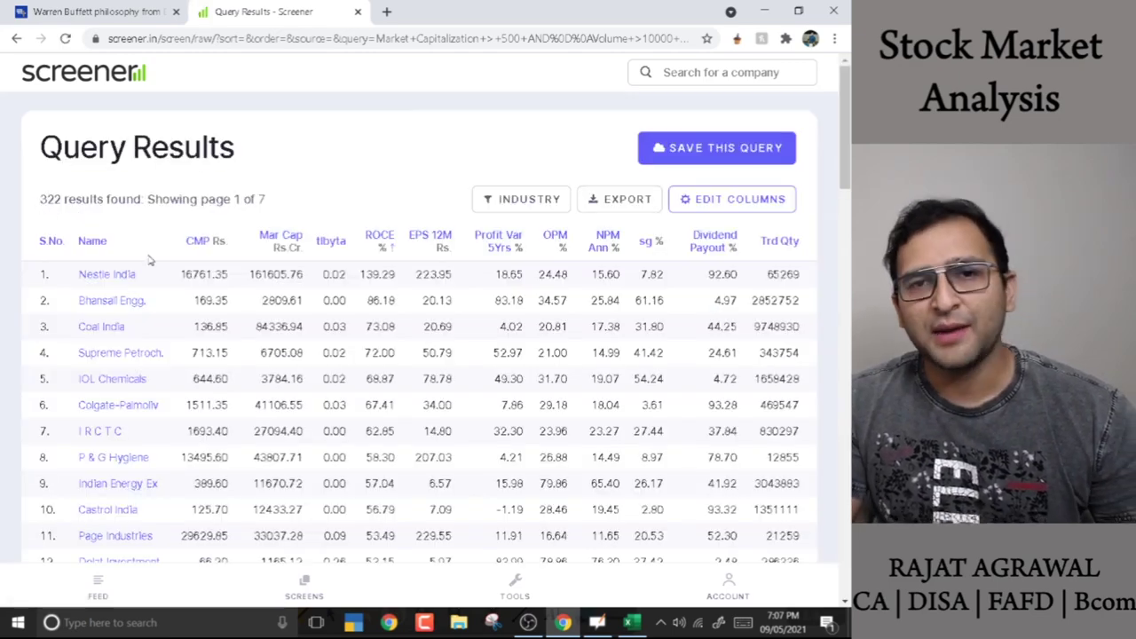
scroll(213, 318, down, 20)
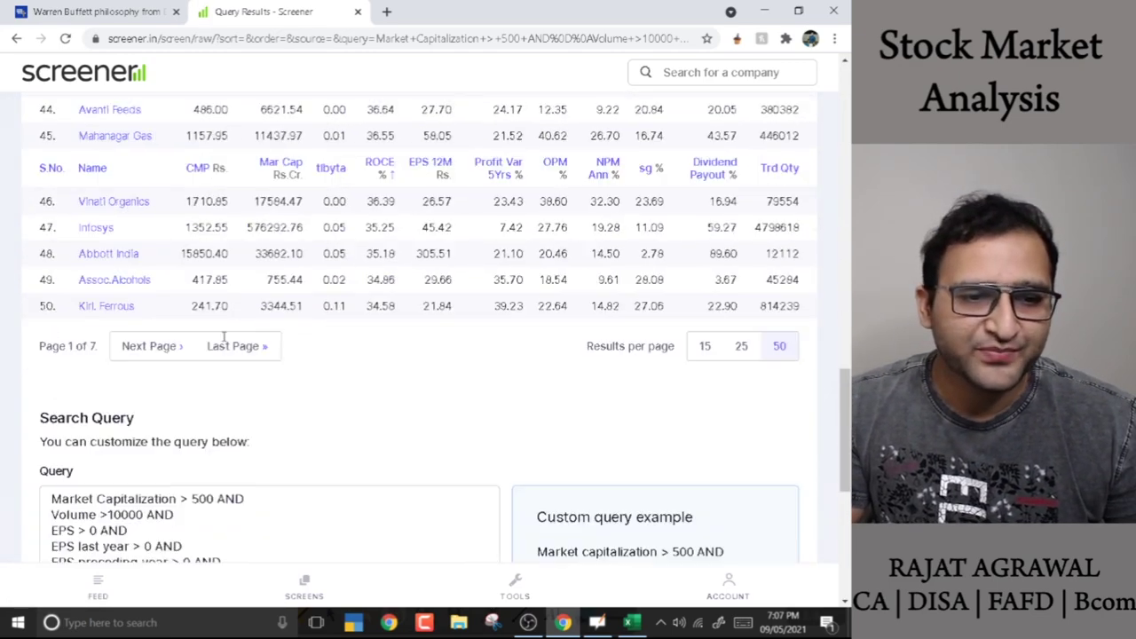
click(322, 257)
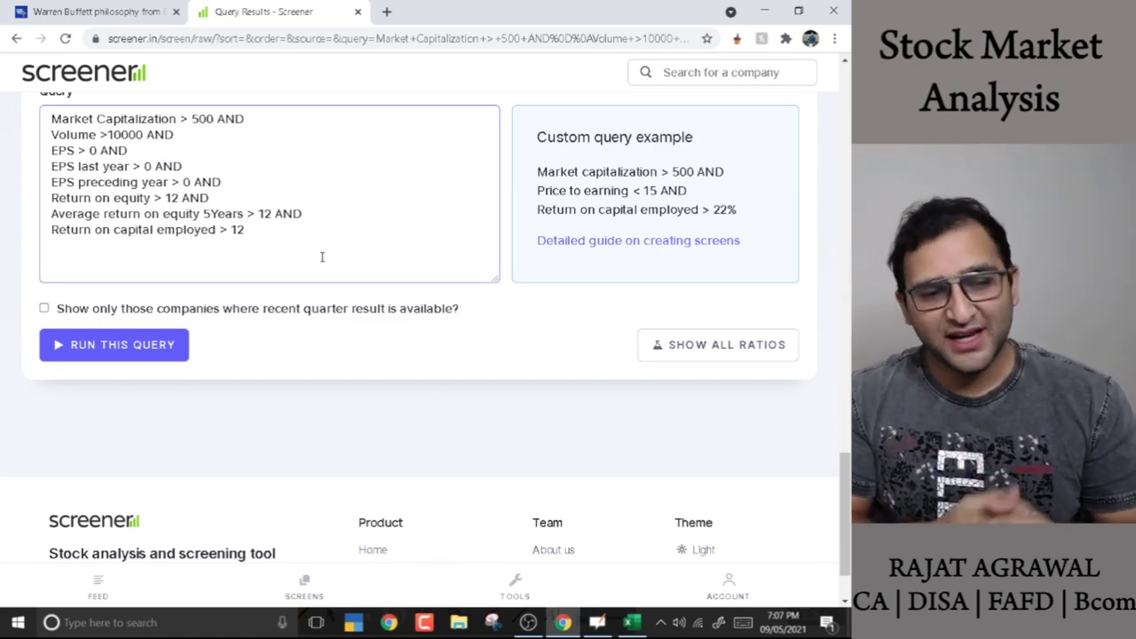
Switch to Excel and review the total liabilities/total assets, sustainable growth, OPM, NPM and dividend payout ratio cells
key(alt+Tab)
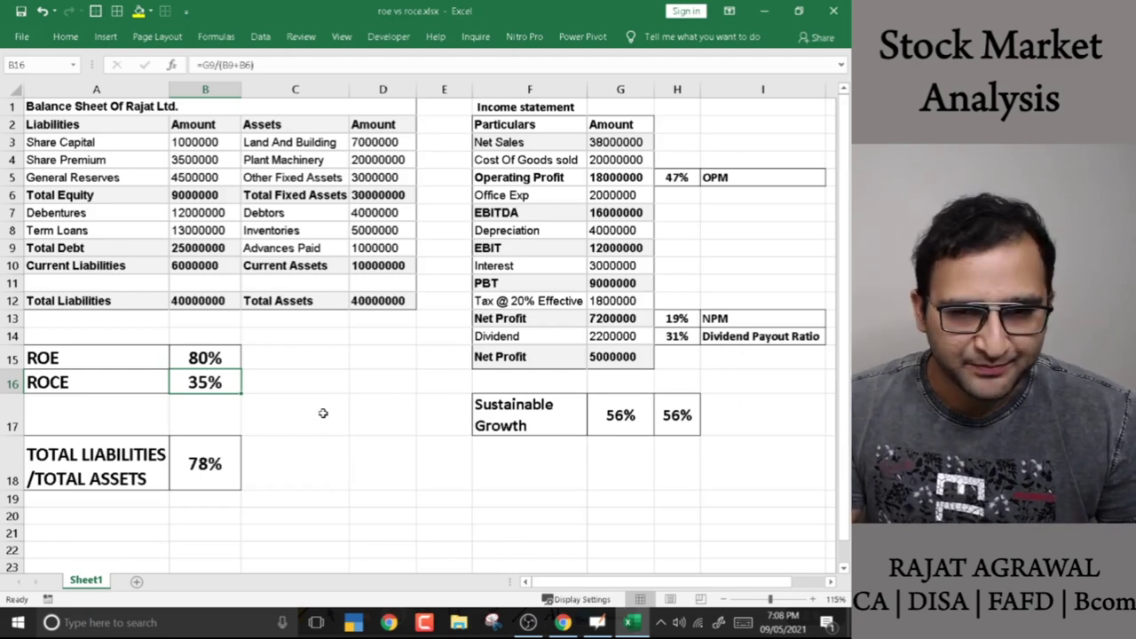
click(132, 481)
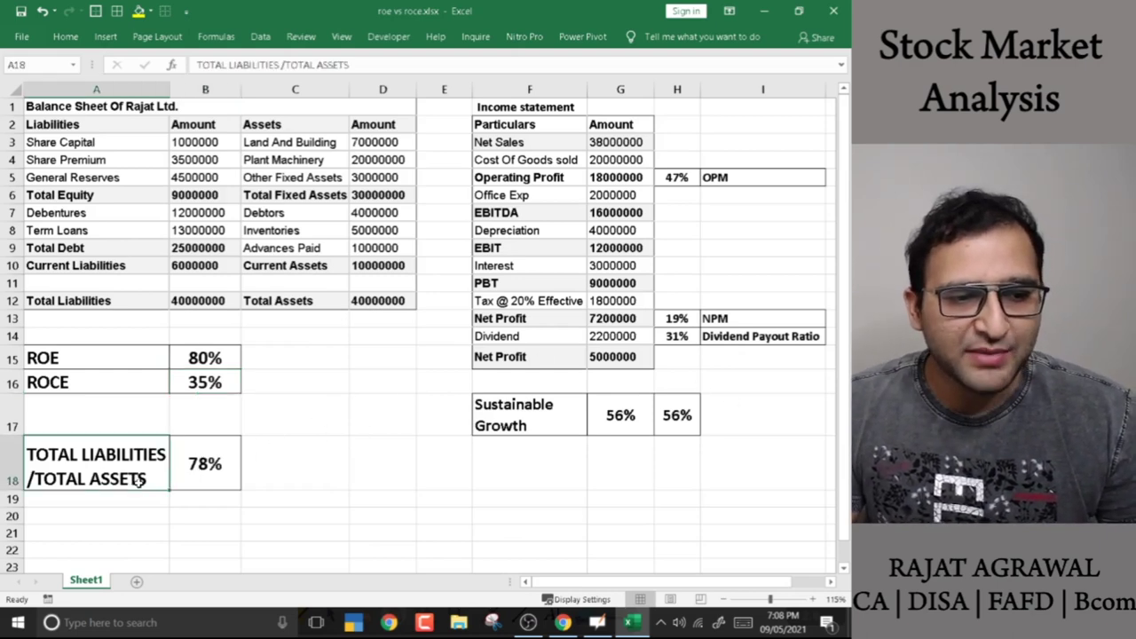
click(517, 427)
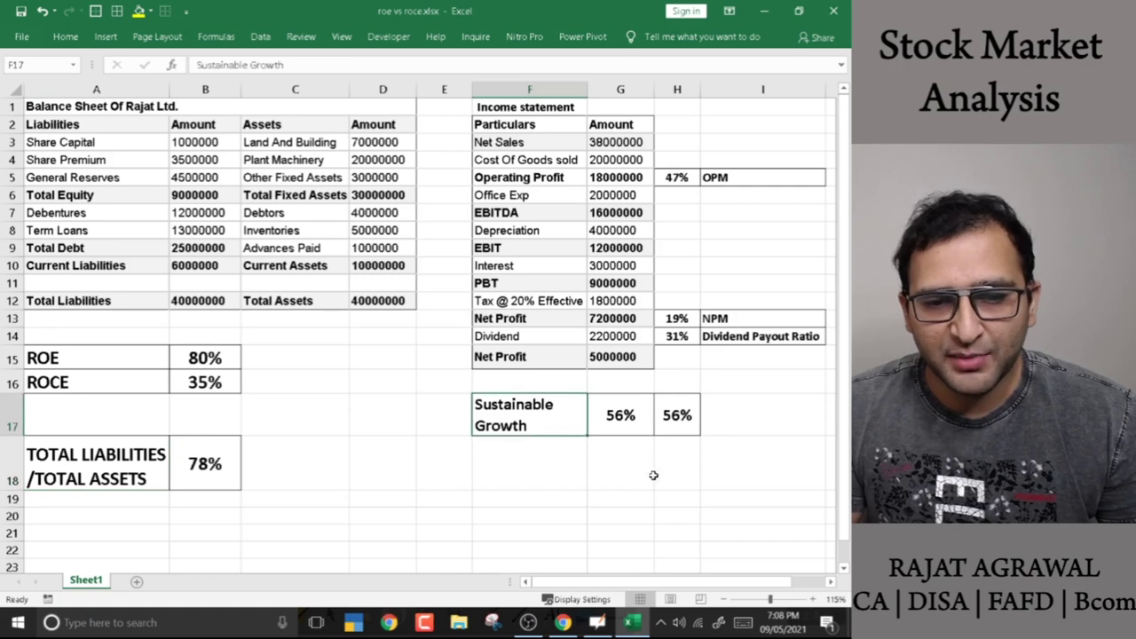
click(742, 172)
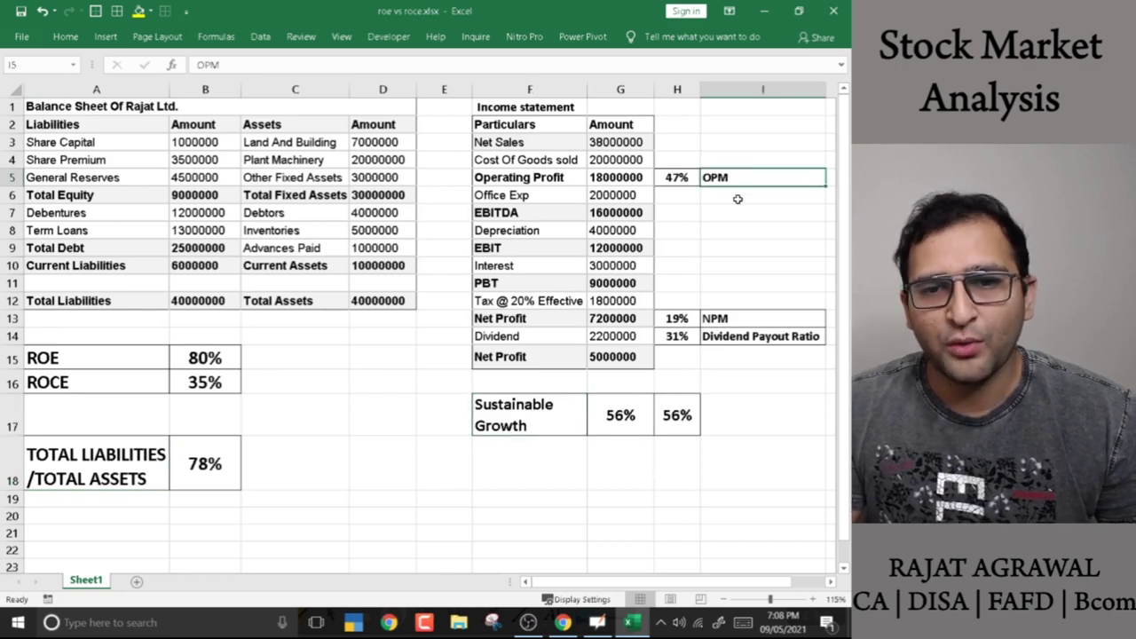
click(743, 323)
click(745, 343)
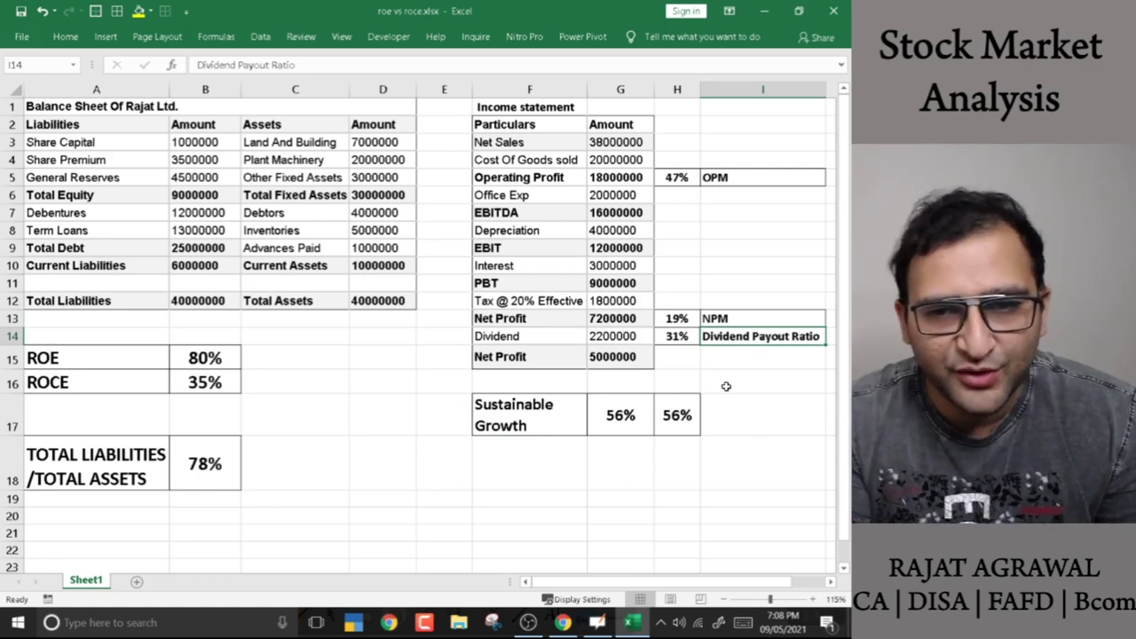
click(749, 179)
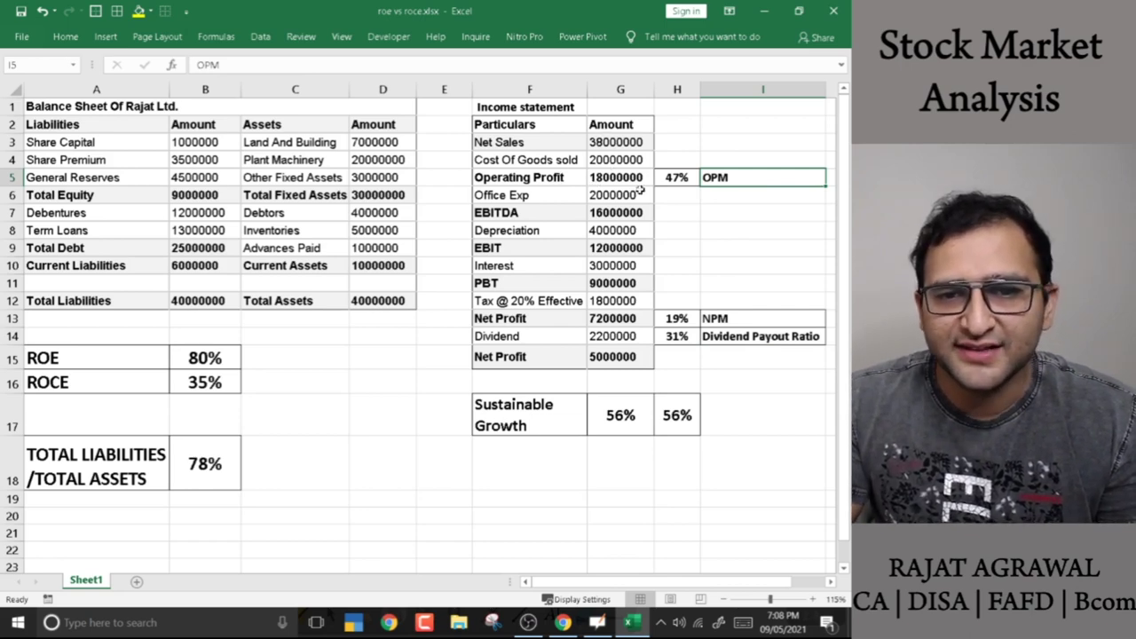
Inspect the OPM formula in cell H5, and review the operating margin criterion at the start of the OpenBoard criteria list
double_click(674, 179)
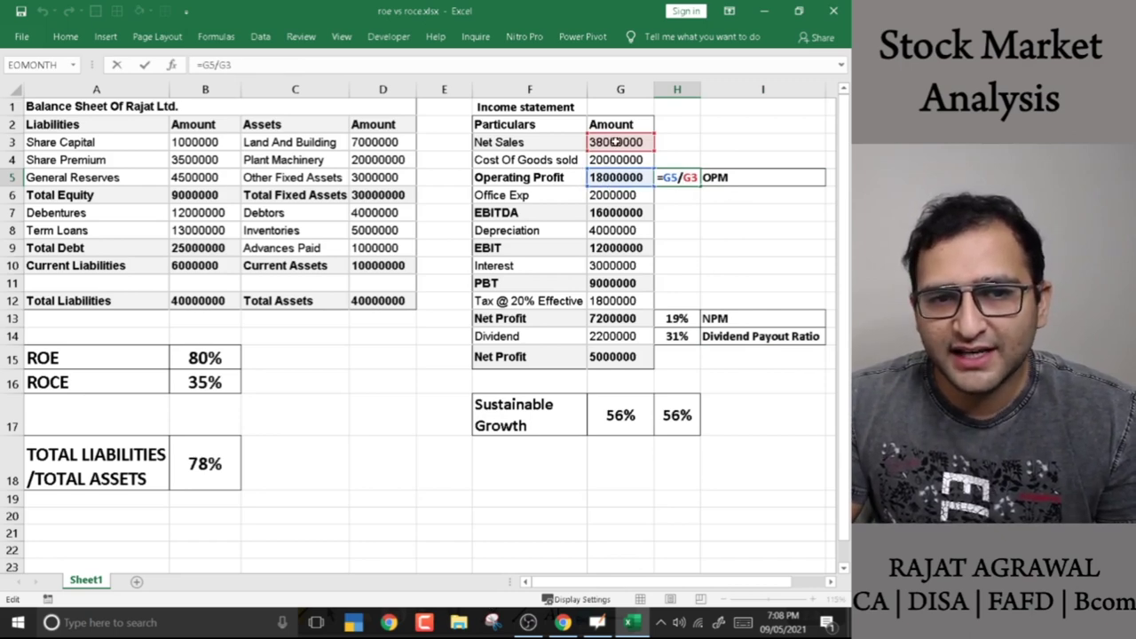
key(ctrl+Return)
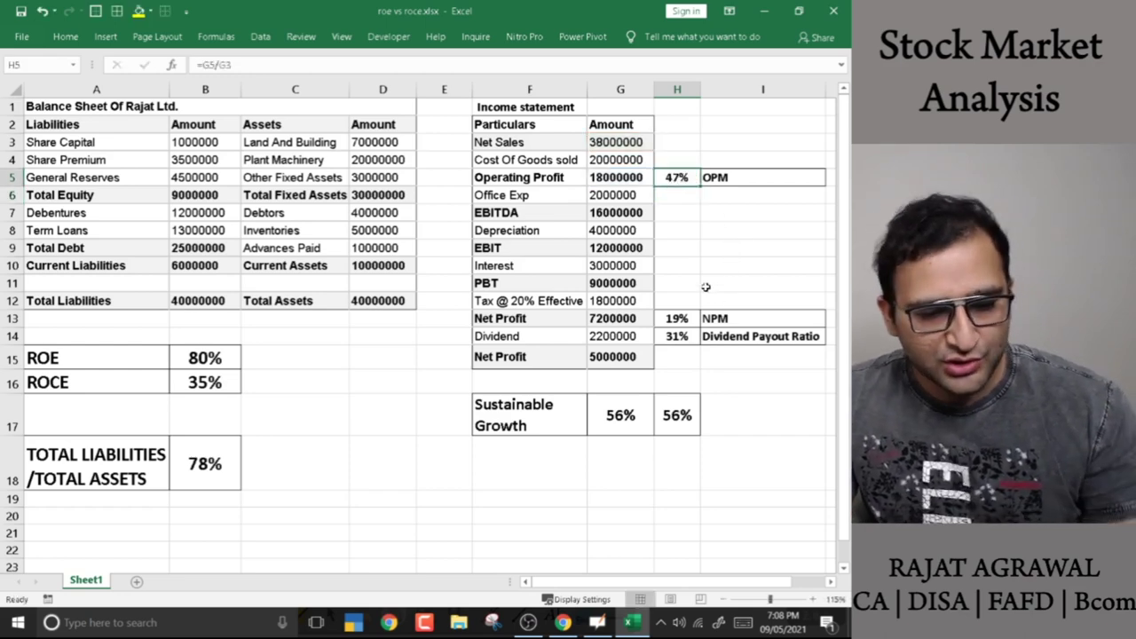
key(alt+Tab)
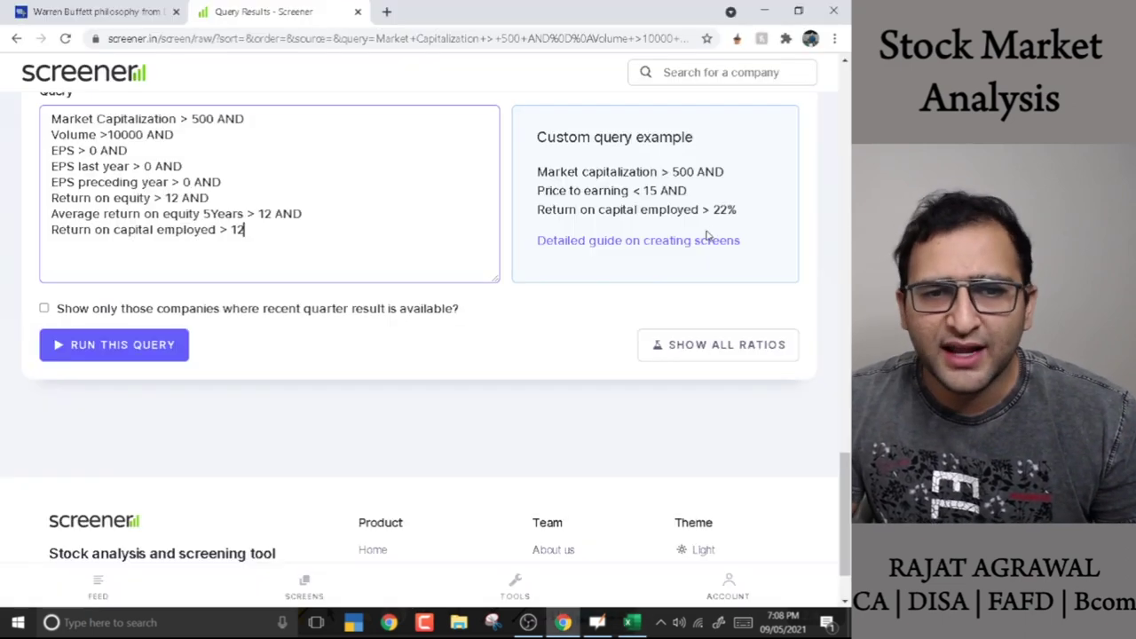
key(alt+Tab)
key(alt+Tab)
key(alt+Tab)
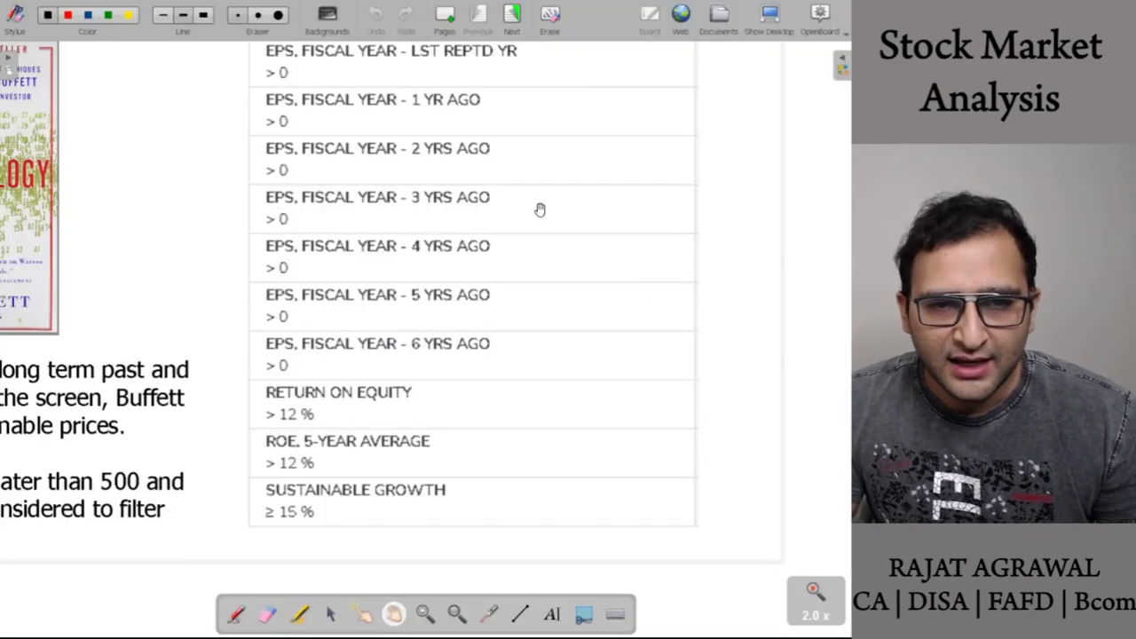
drag(538, 211, 533, 458)
drag(596, 215, 595, 482)
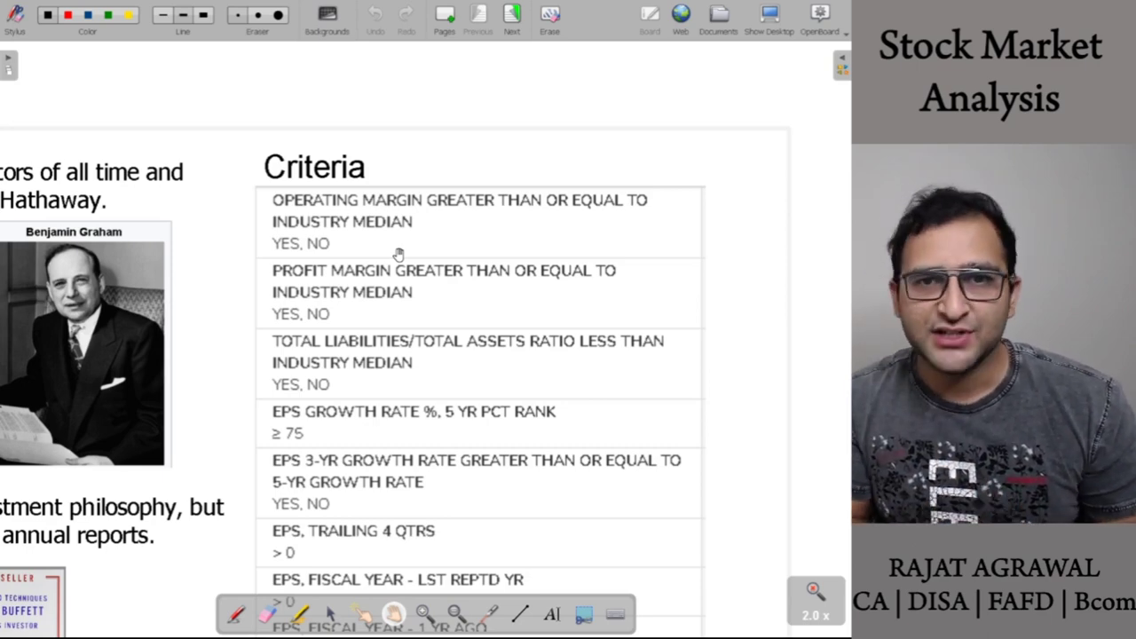
Look over the query text in Screener and the OPM cell in Excel, and return to the OpenBoard criteria page
key(alt+Tab)
key(alt+Tab)
key(alt+Tab)
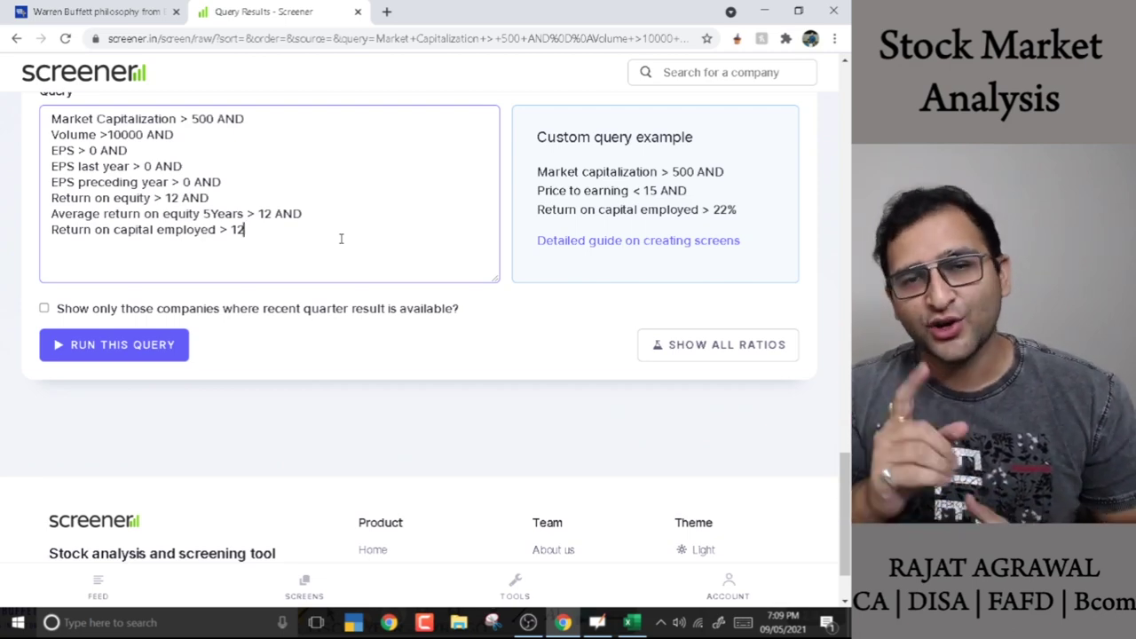
key(alt+Tab)
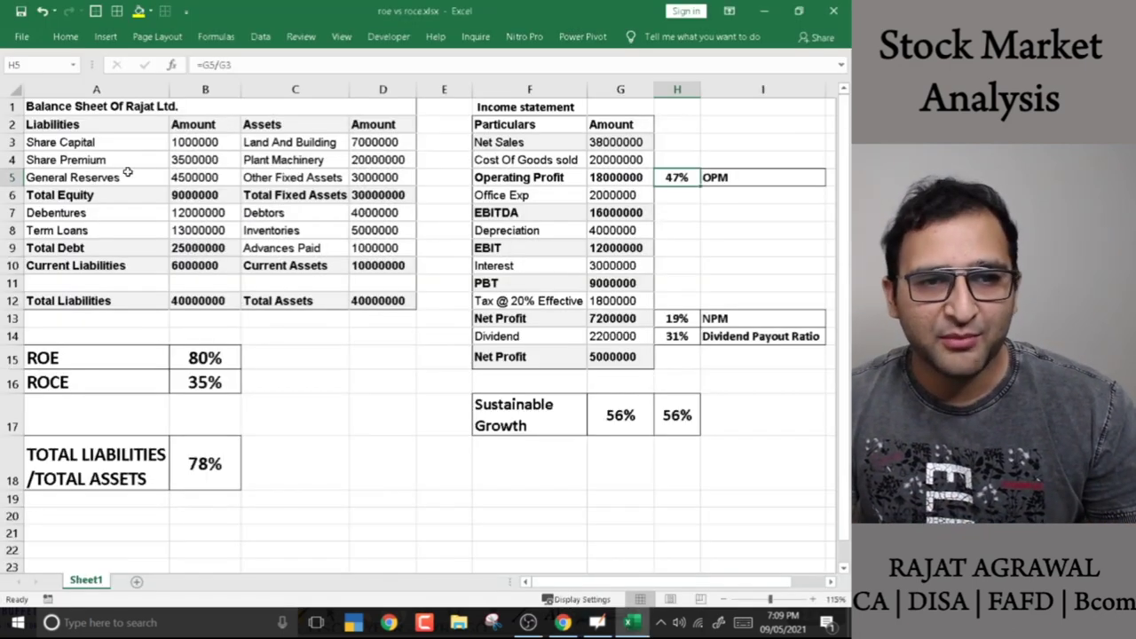
key(alt+Tab)
key(alt+Tab)
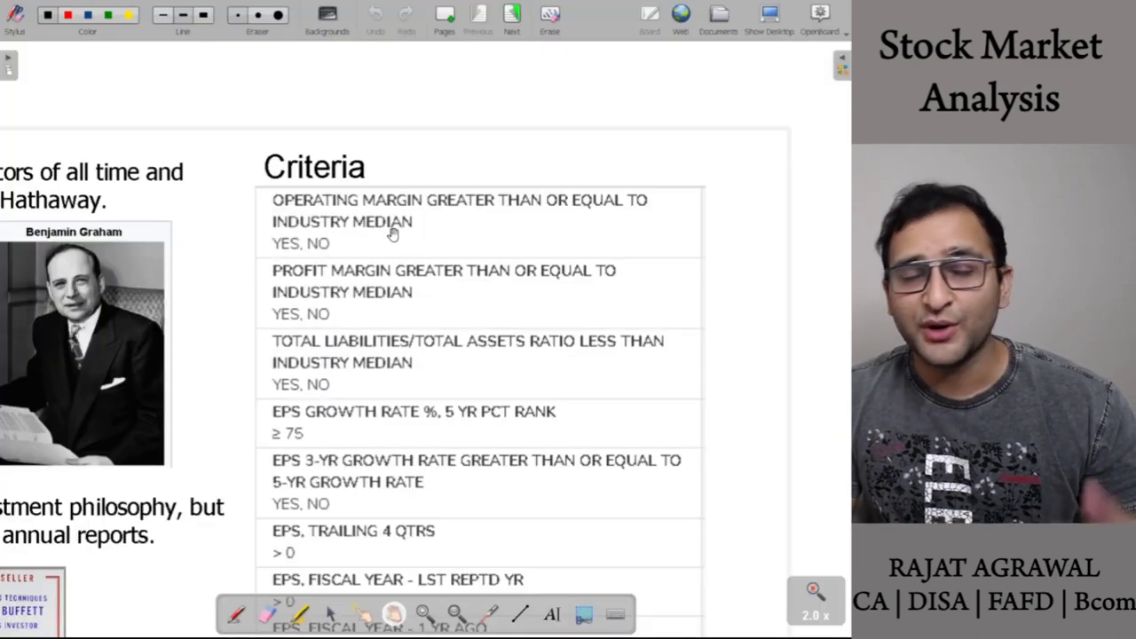
Browse the stock chart pages, including Lux Industries, Supreme Industries and Kirloskar Ferrous, and return to Amrutanjan Health Care
click(514, 14)
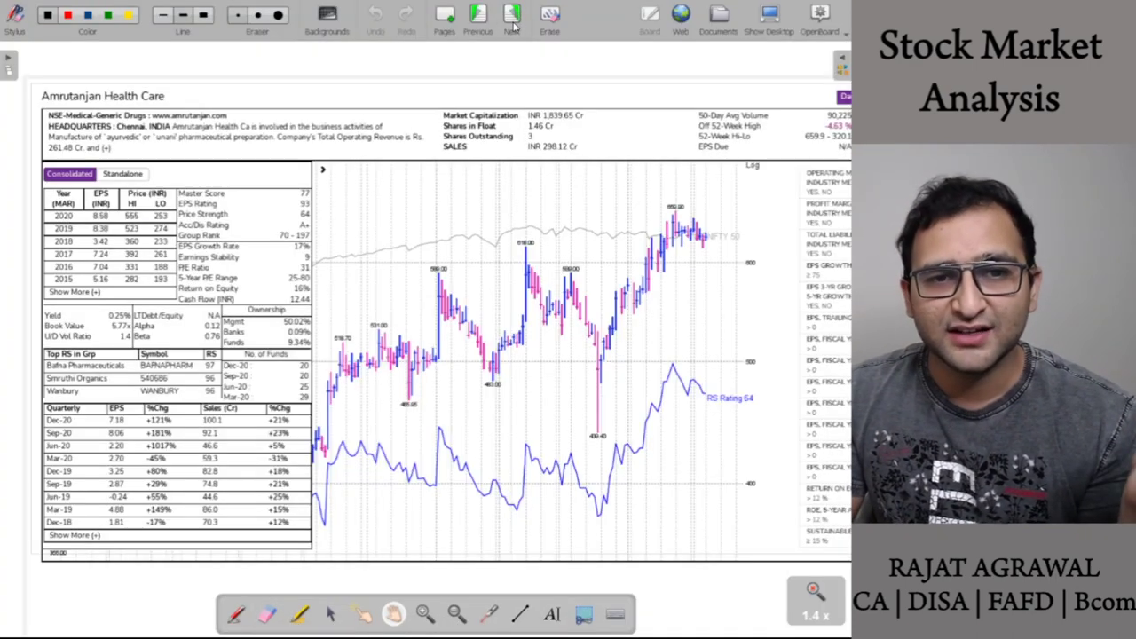
click(515, 16)
click(514, 16)
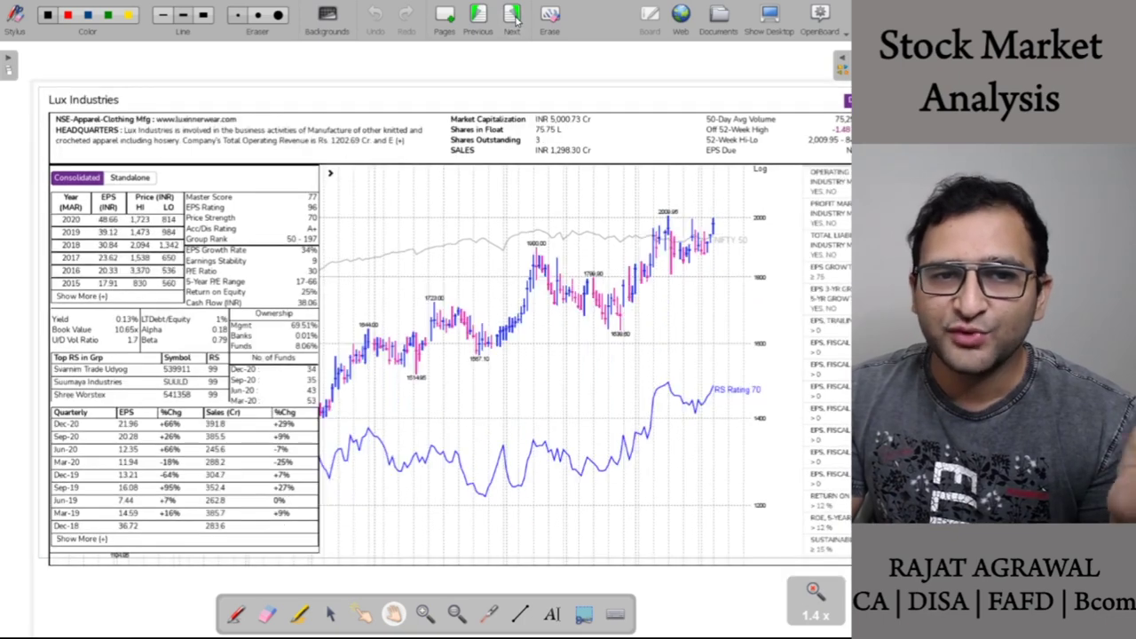
click(515, 16)
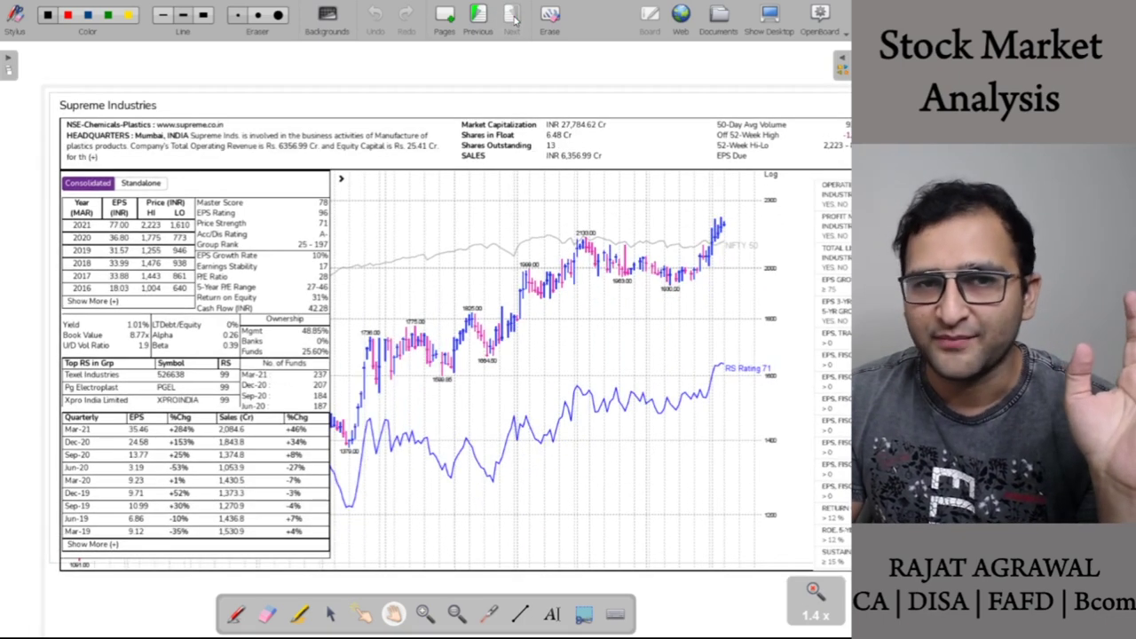
click(480, 27)
click(479, 27)
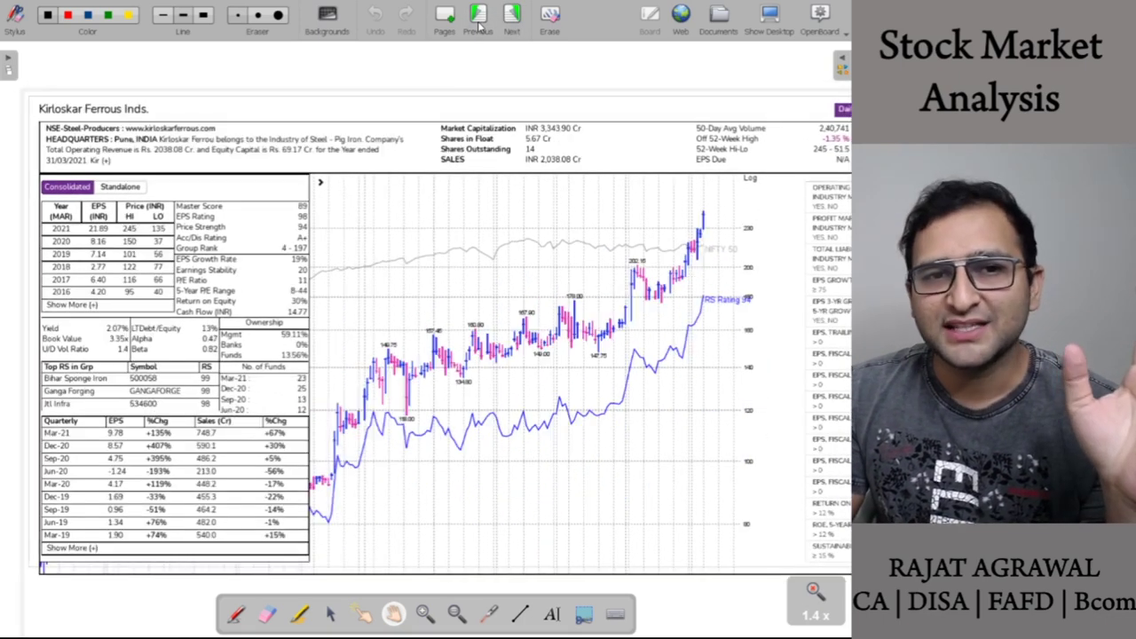
click(479, 27)
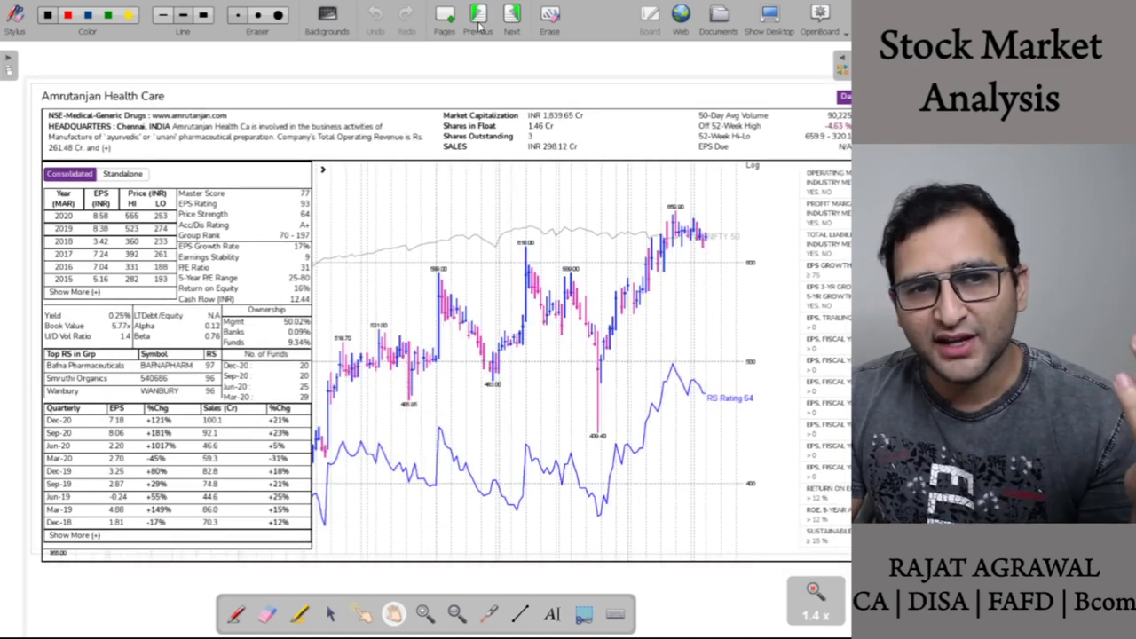
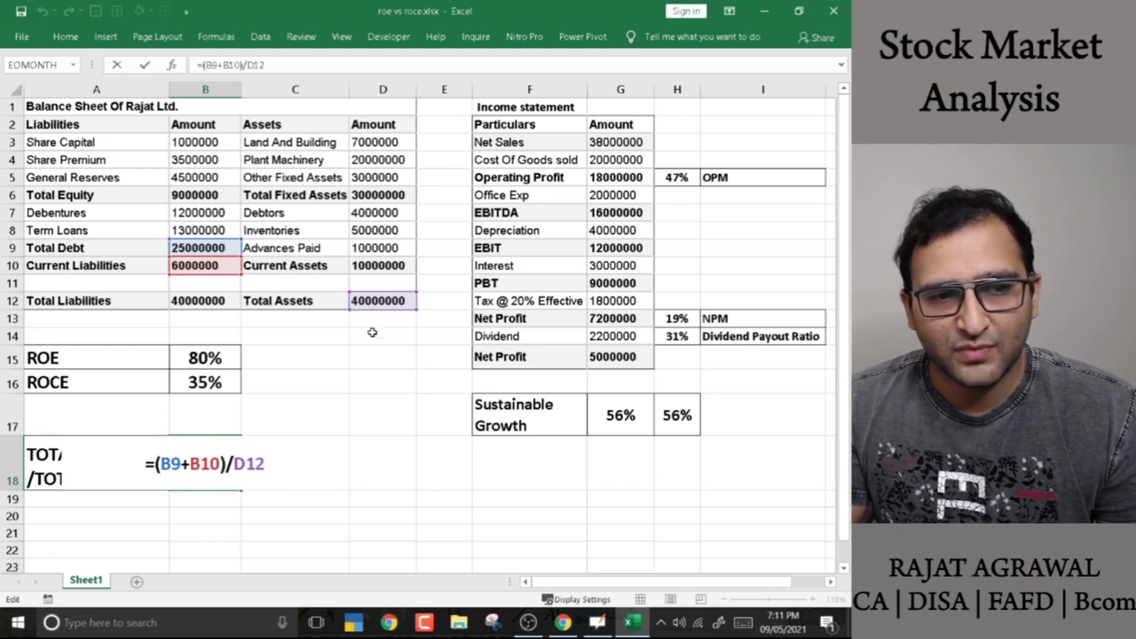
Check the total liabilities/total assets formula in Excel cell B18, and read through the OpenBoard criteria down to sustainable growth
key(Return)
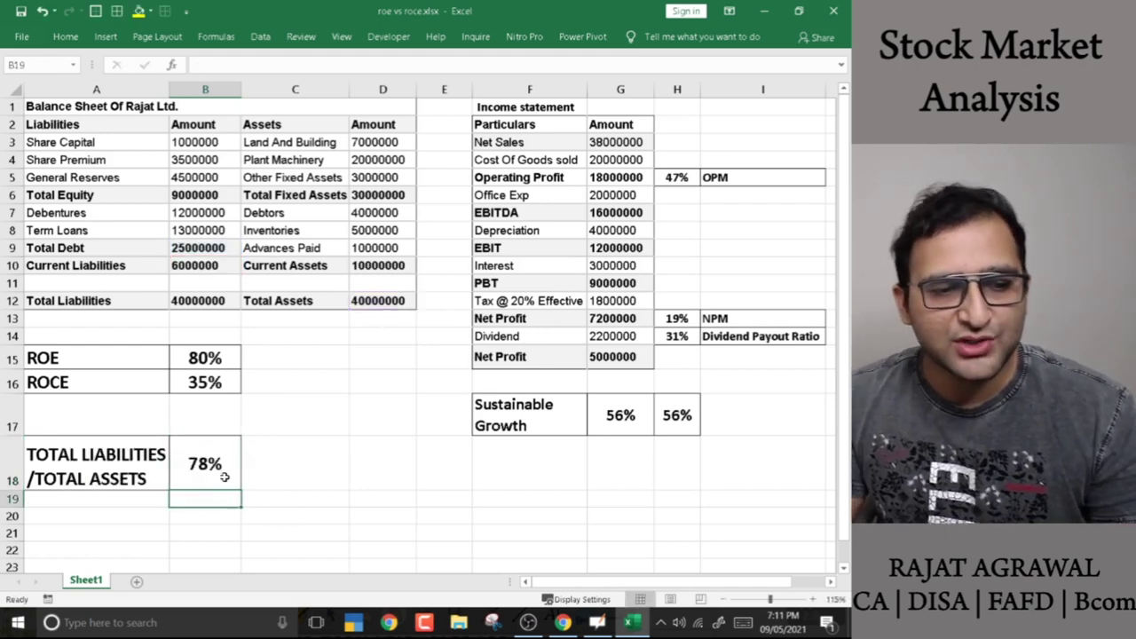
click(224, 476)
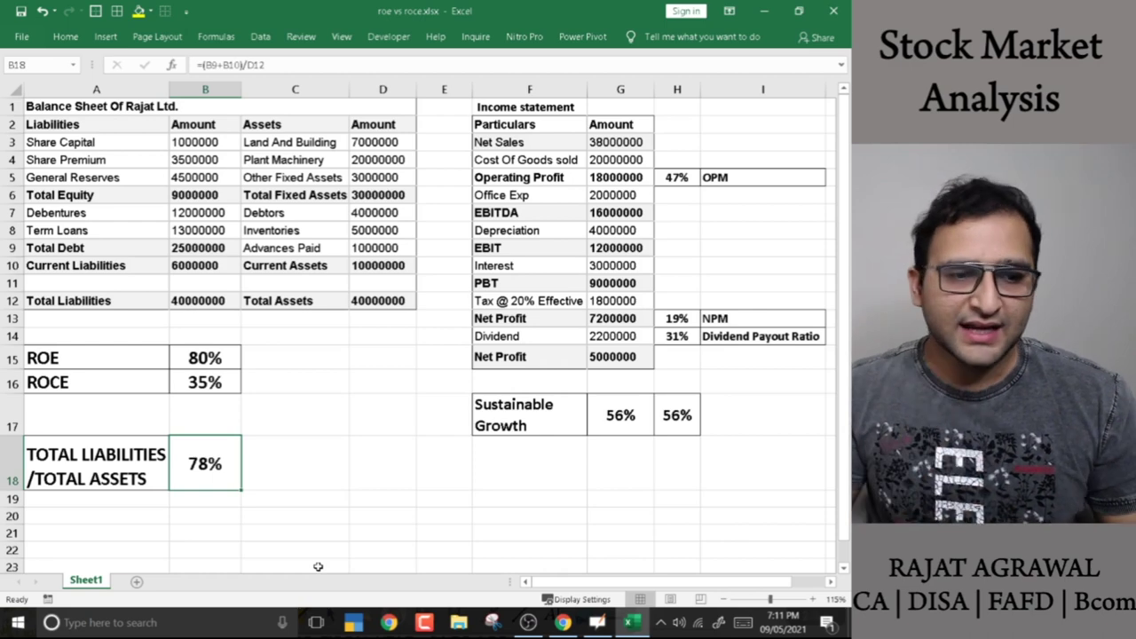
key(alt+Tab)
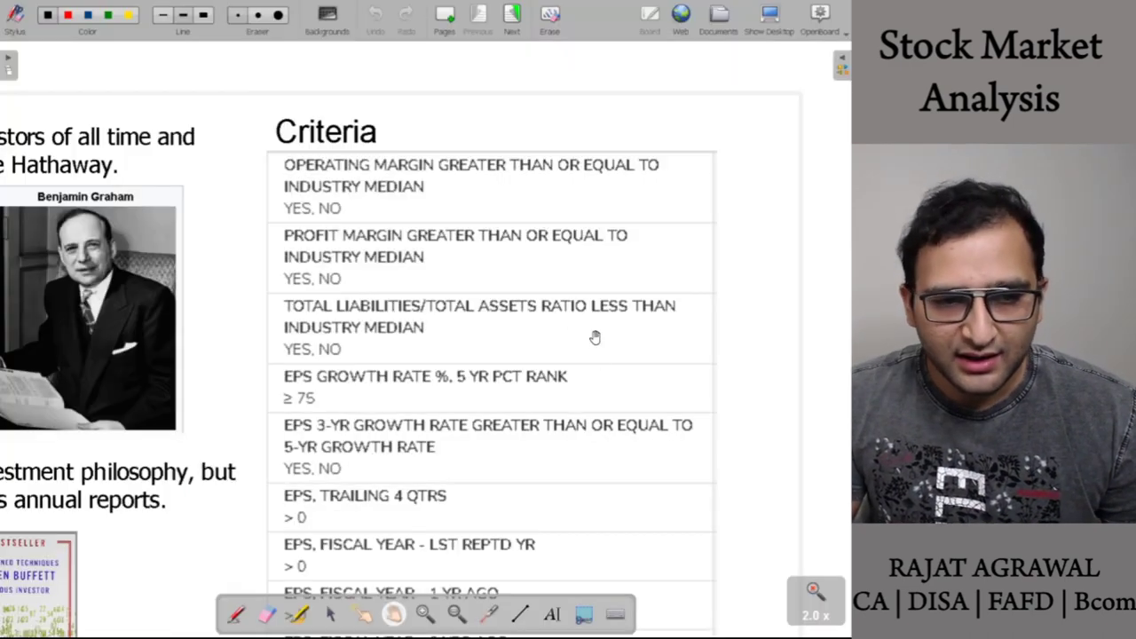
drag(591, 469, 505, 340)
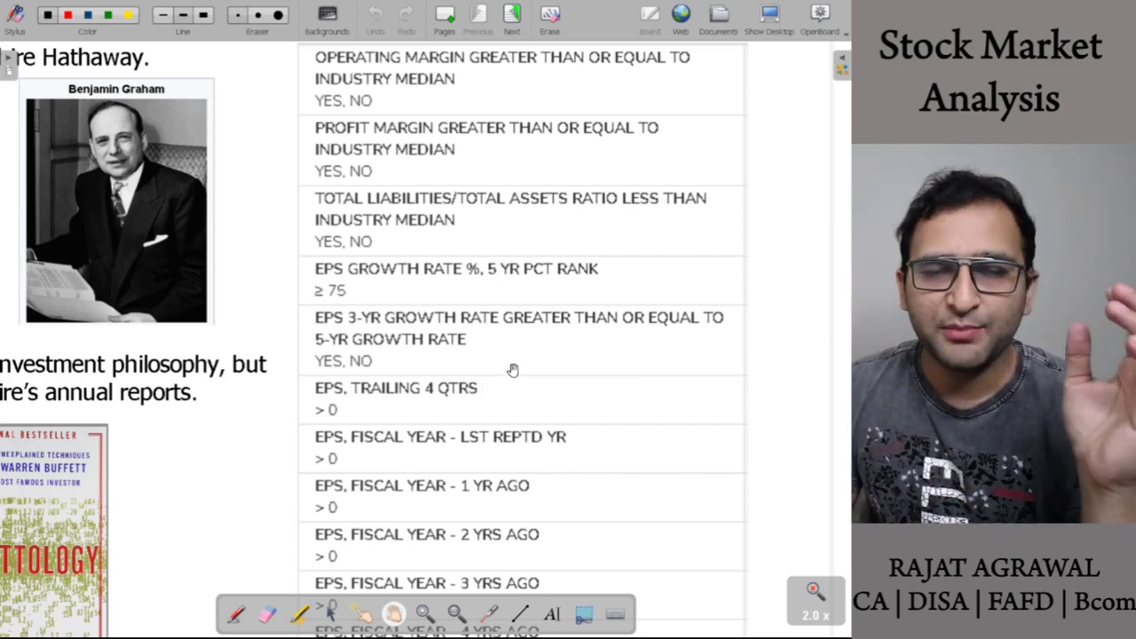
drag(512, 370, 408, 321)
drag(567, 374, 568, 314)
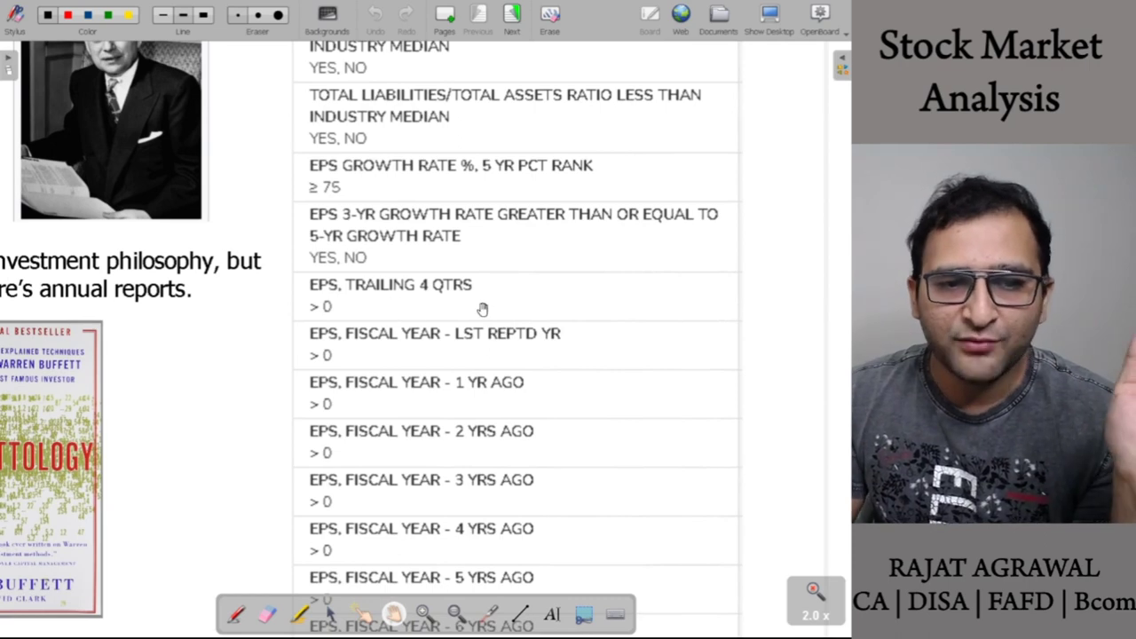
drag(515, 428, 524, 368)
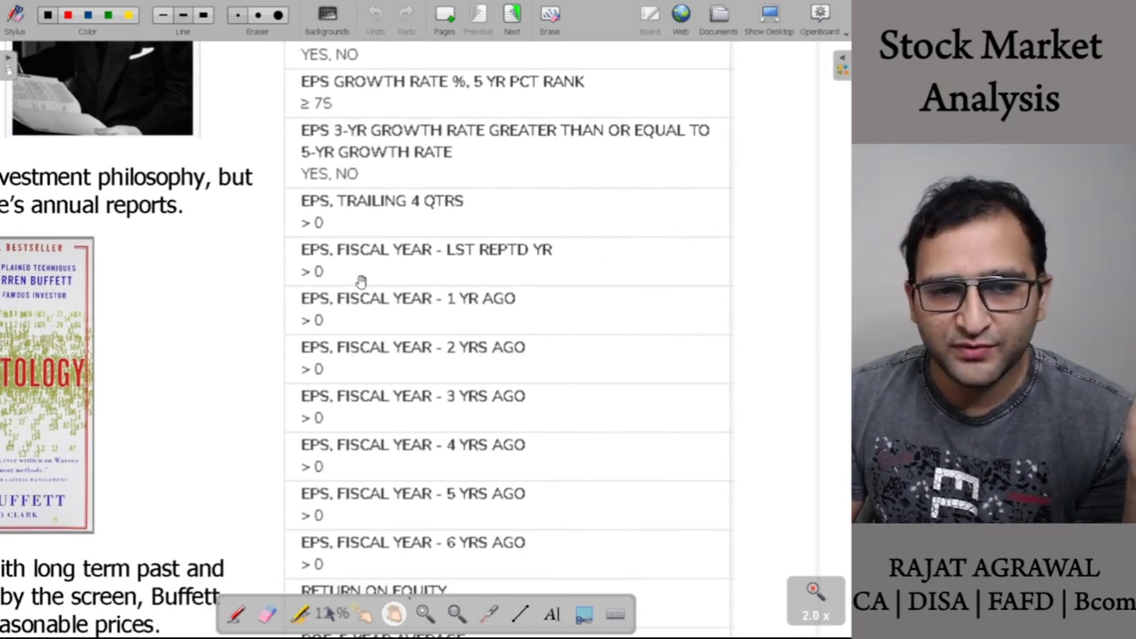
drag(457, 313, 506, 280)
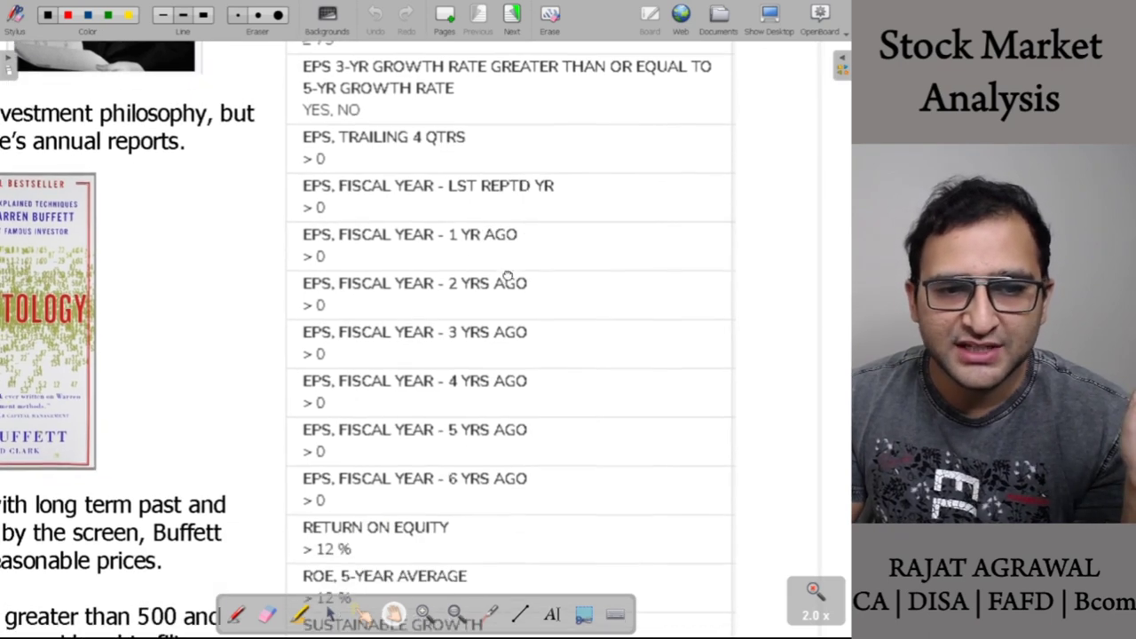
drag(560, 541, 556, 437)
drag(450, 441, 527, 366)
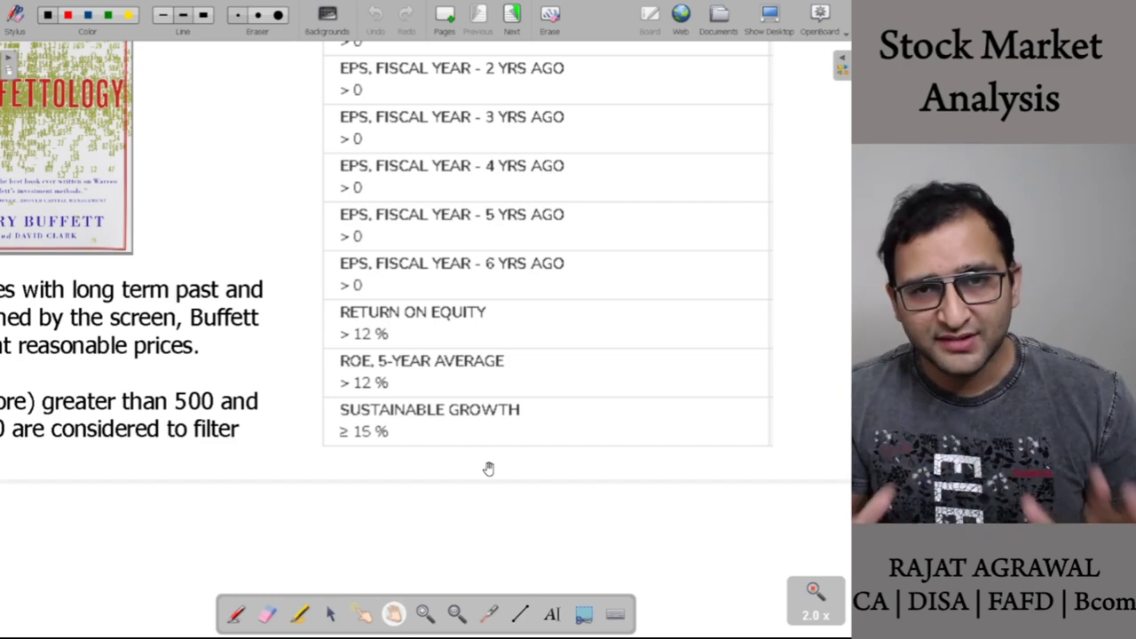
Switch to Excel and trace the sustainable growth formula in G17 through the net profit, dividend, retained net profit and total equity cells
key(alt+Tab)
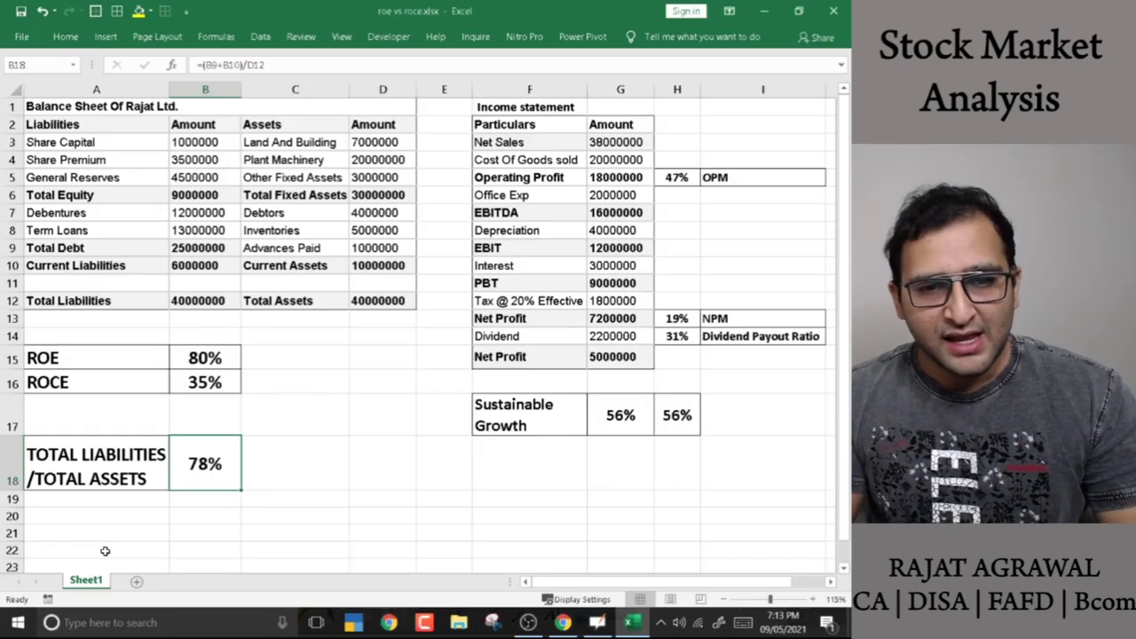
click(618, 417)
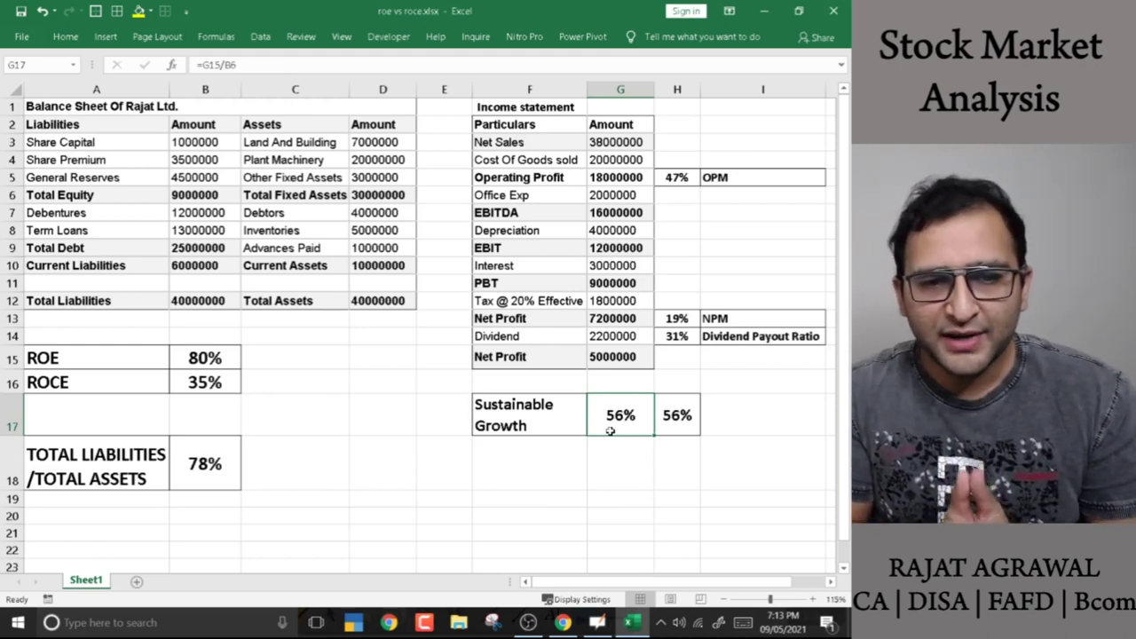
click(605, 322)
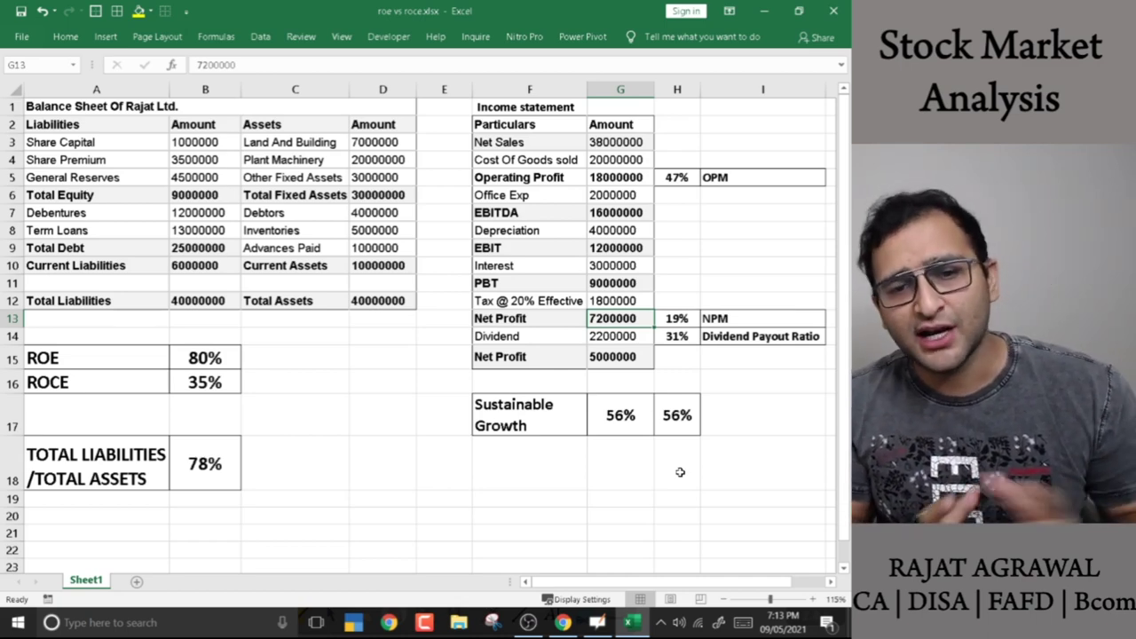
click(629, 338)
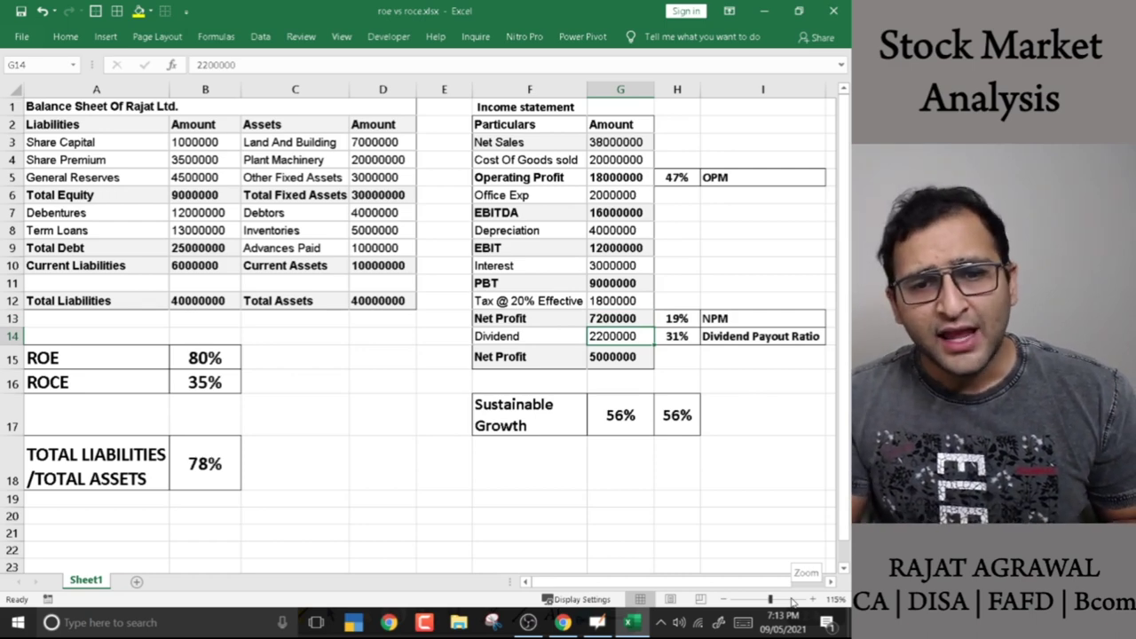
click(609, 356)
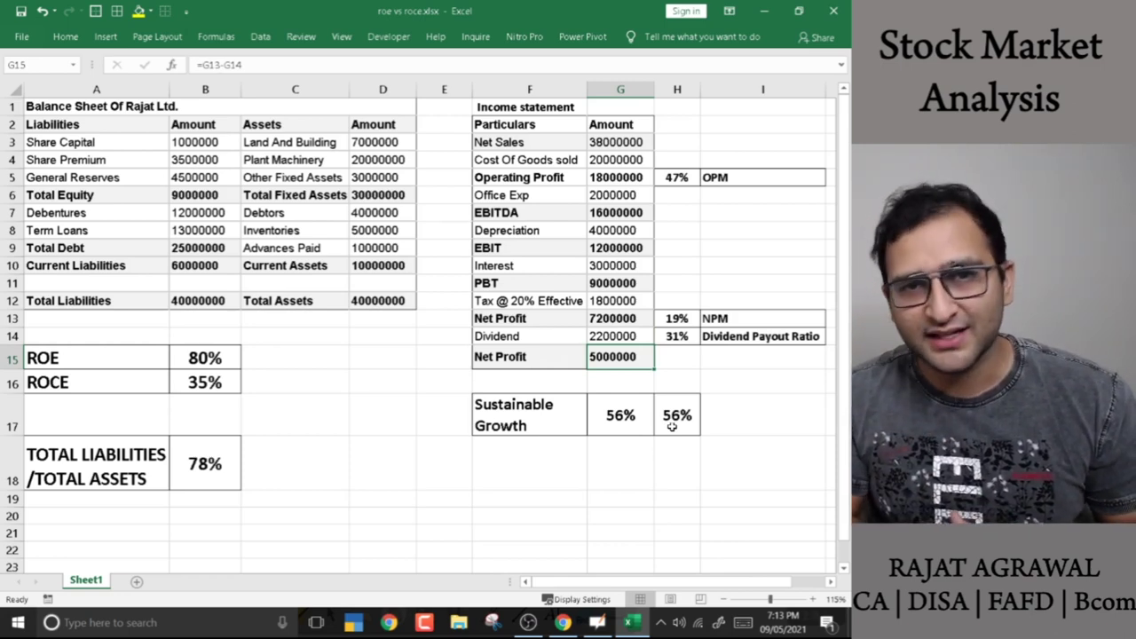
click(626, 424)
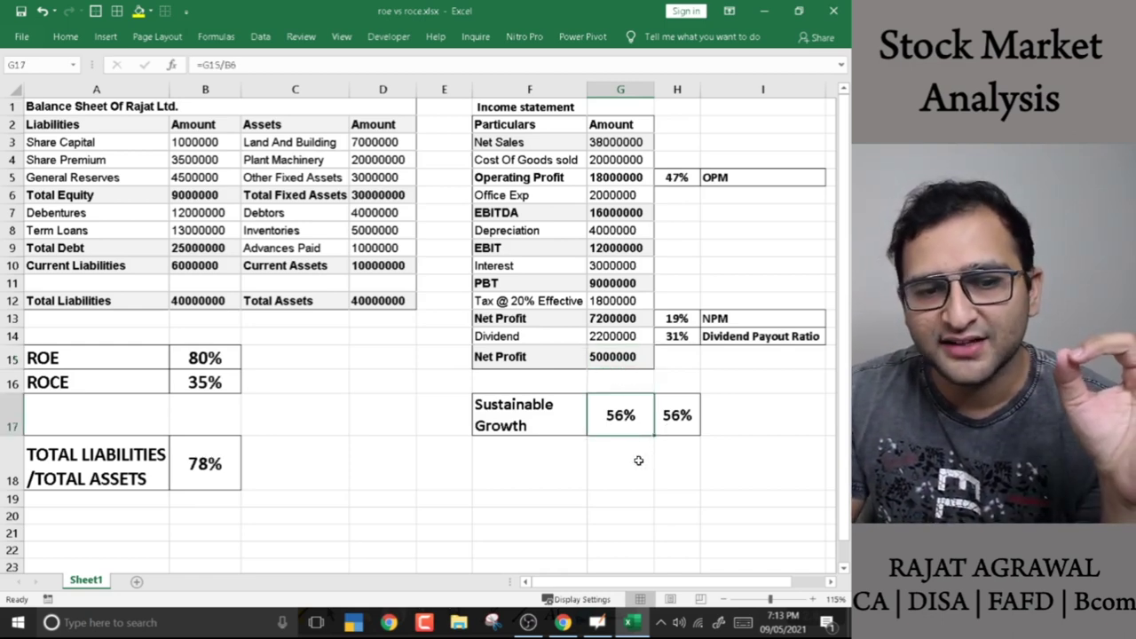
key(F2)
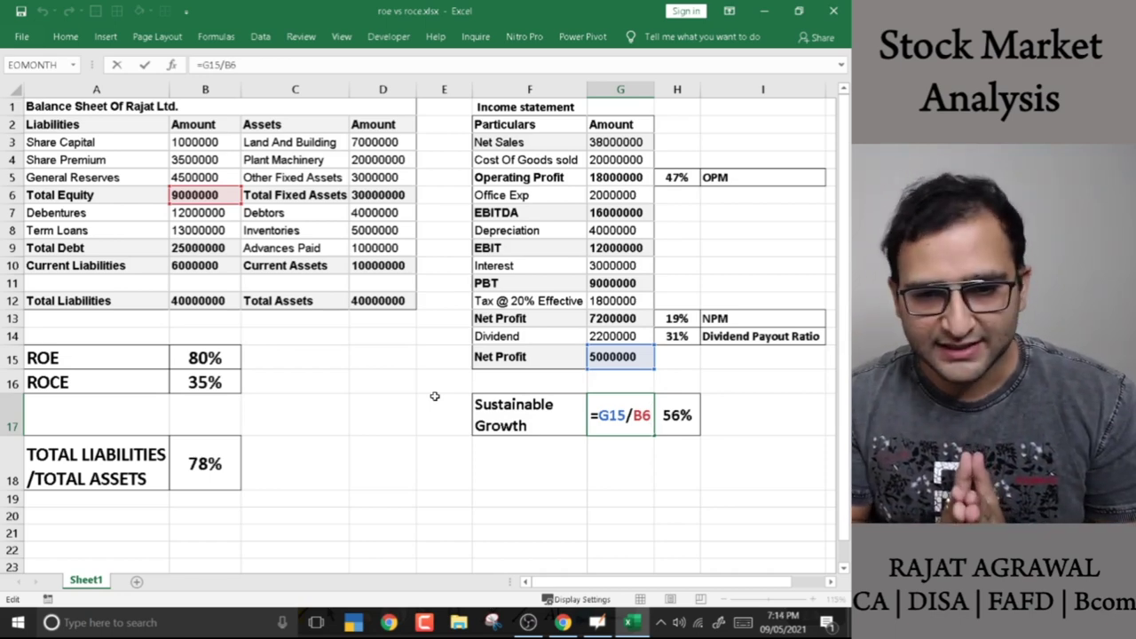
key(Return)
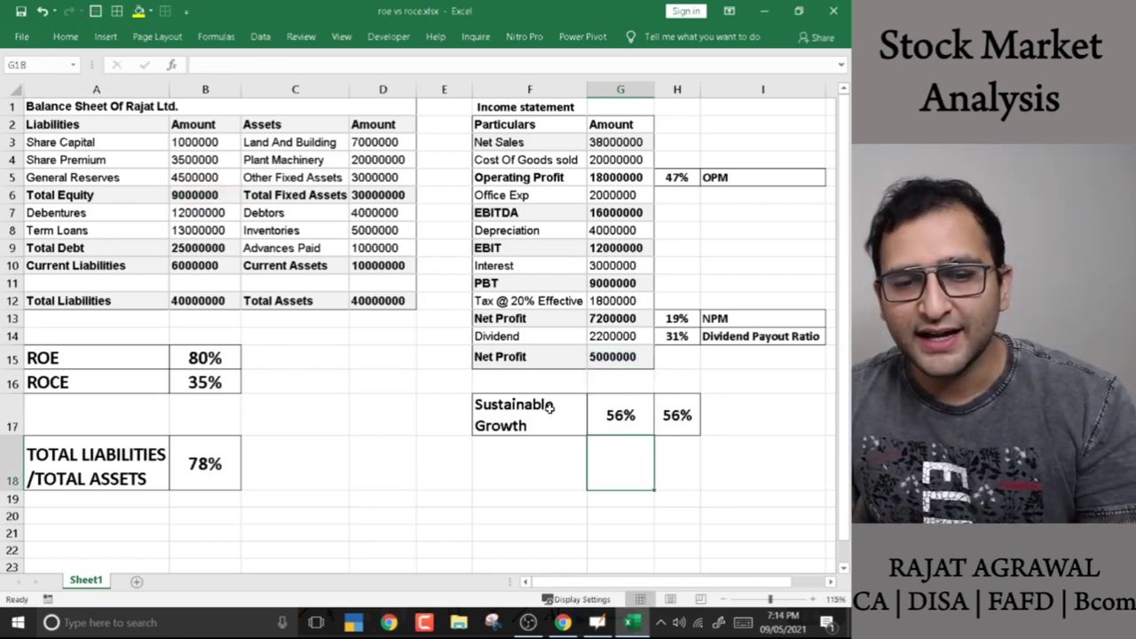
Compare the sustainable growth cell G17 with H17 and inspect the ROE and dividend payout references in the H17 formula
click(613, 414)
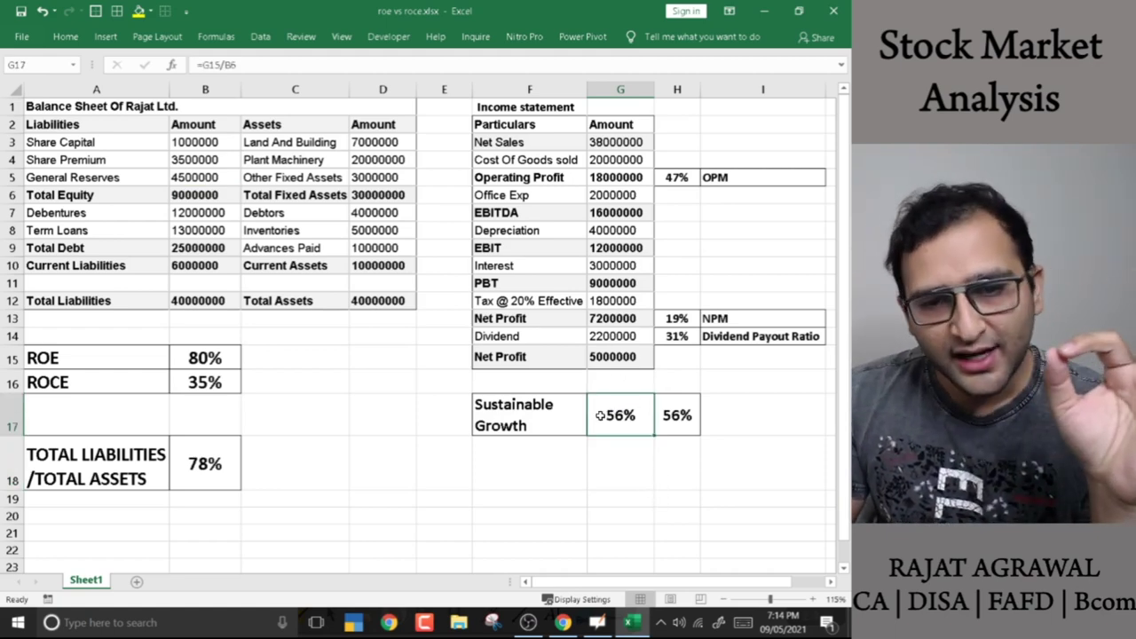
click(624, 356)
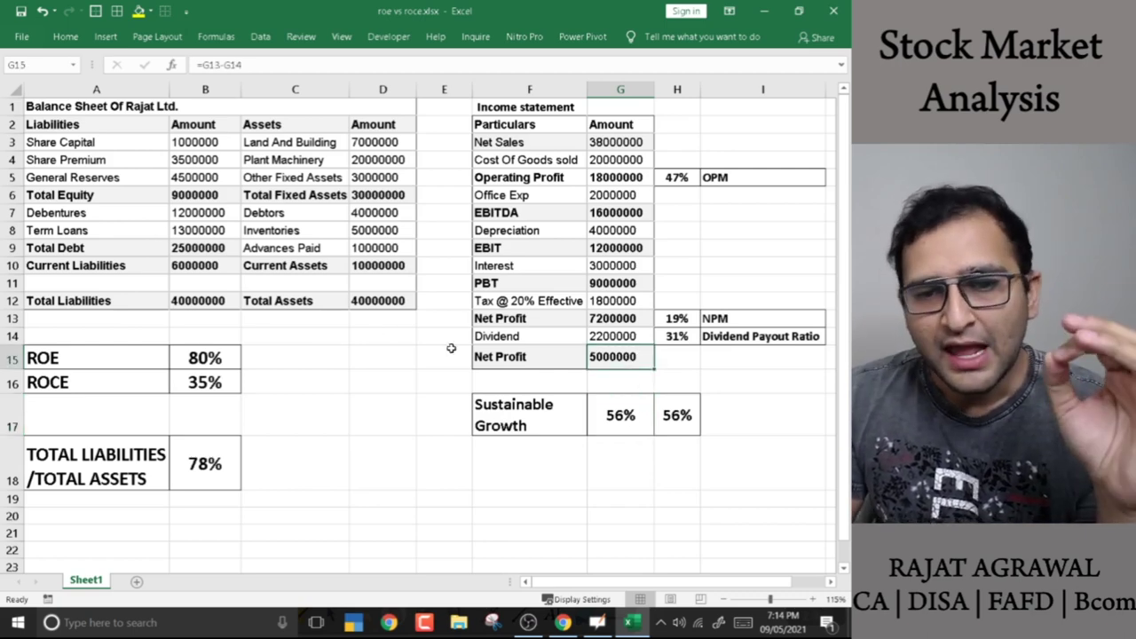
click(681, 418)
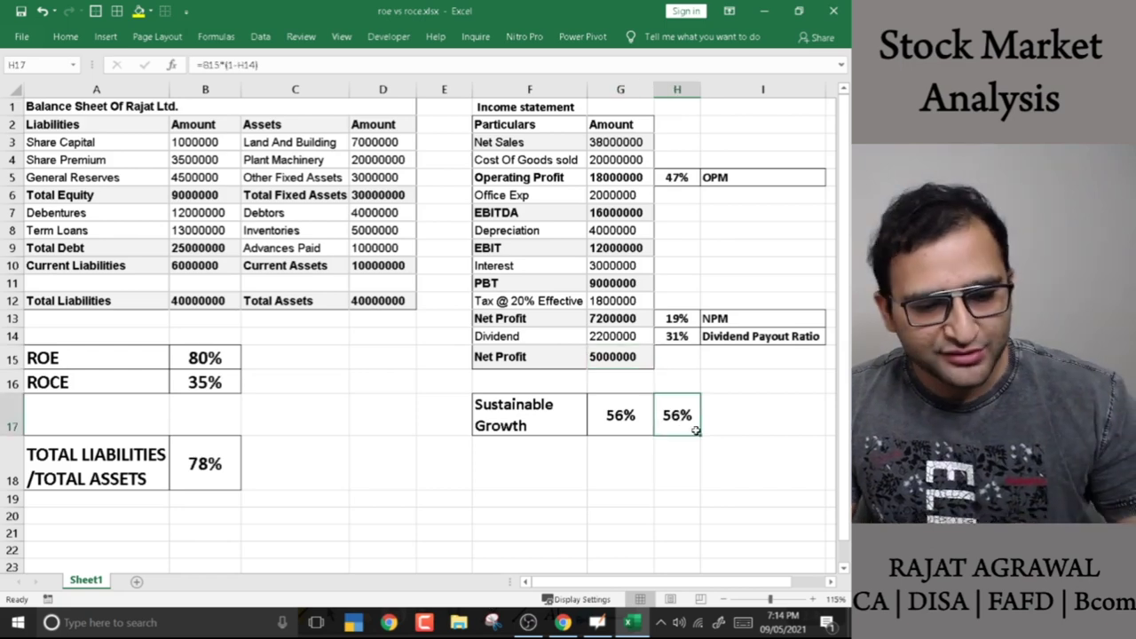
double_click(692, 426)
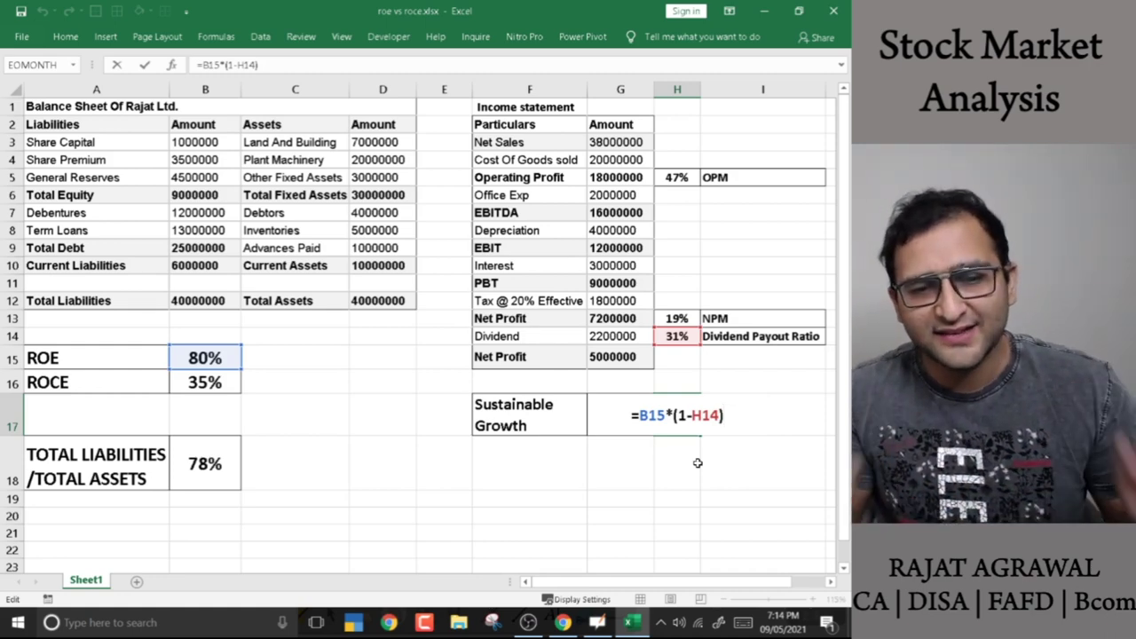
click(732, 469)
click(672, 418)
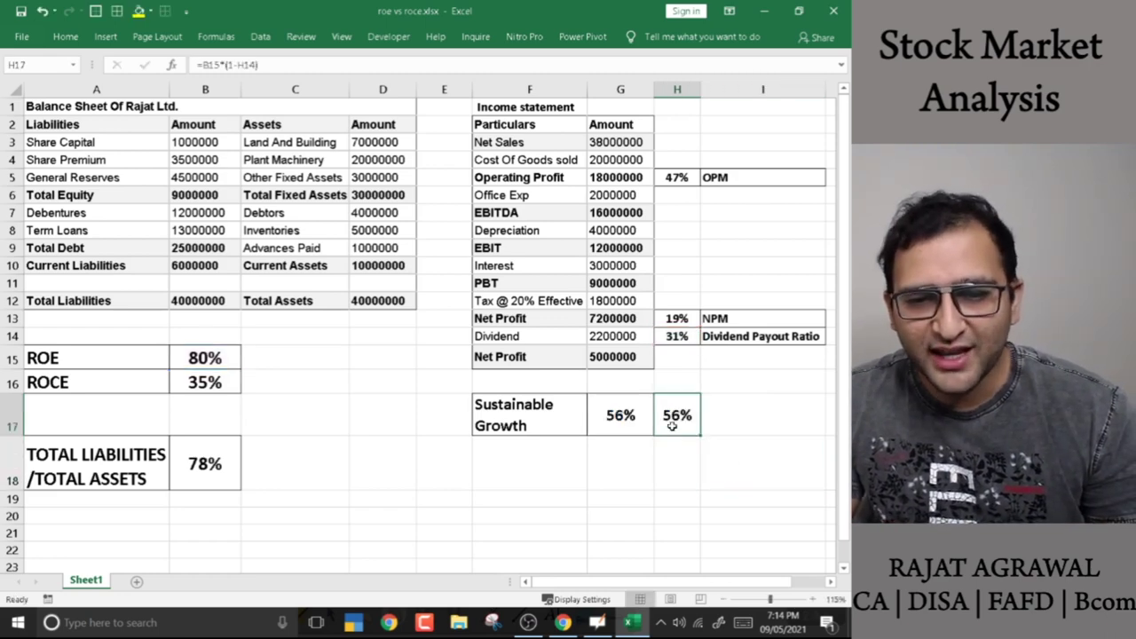
Inspect the ROE formula in B15, and examine the (1-H14) retention part of the sustainable growth formula in H17
double_click(189, 359)
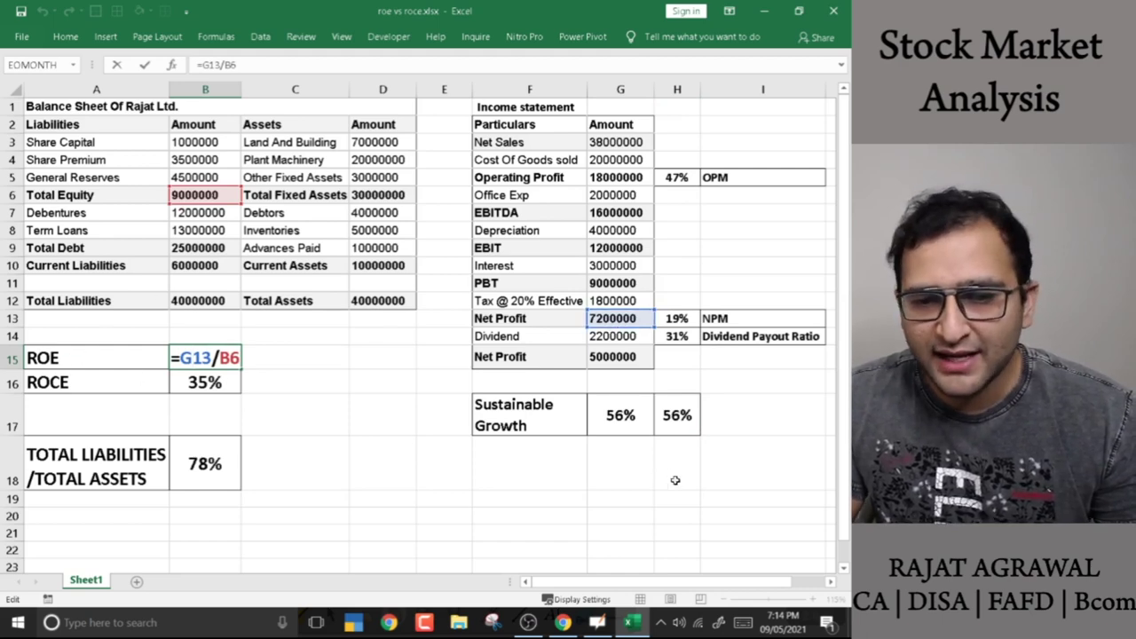
click(674, 424)
key(F2)
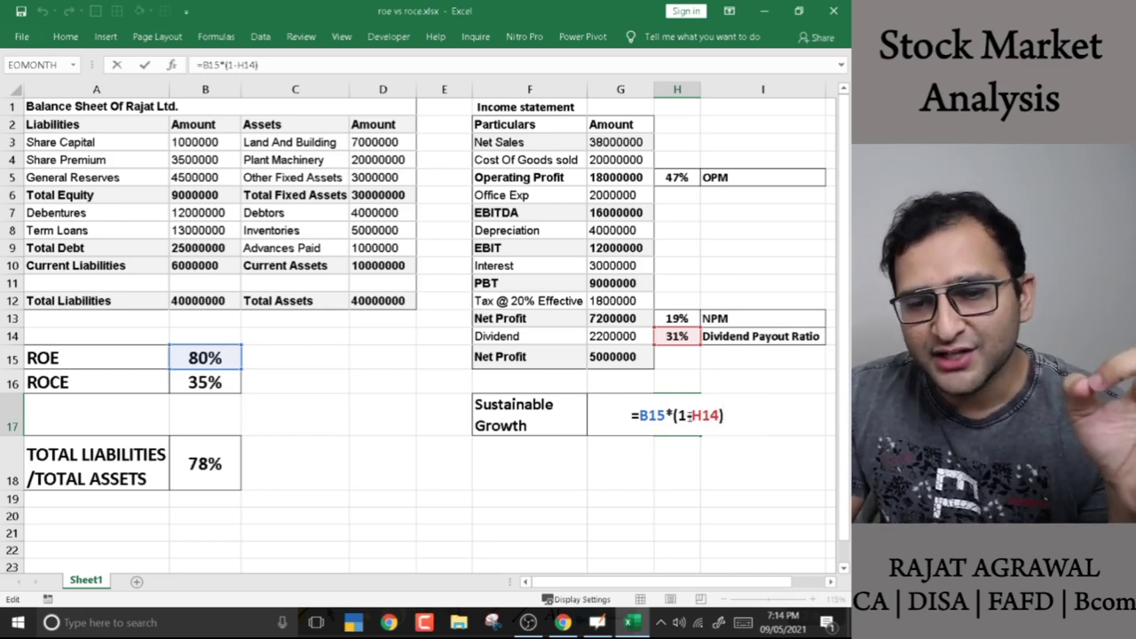
drag(727, 414, 673, 414)
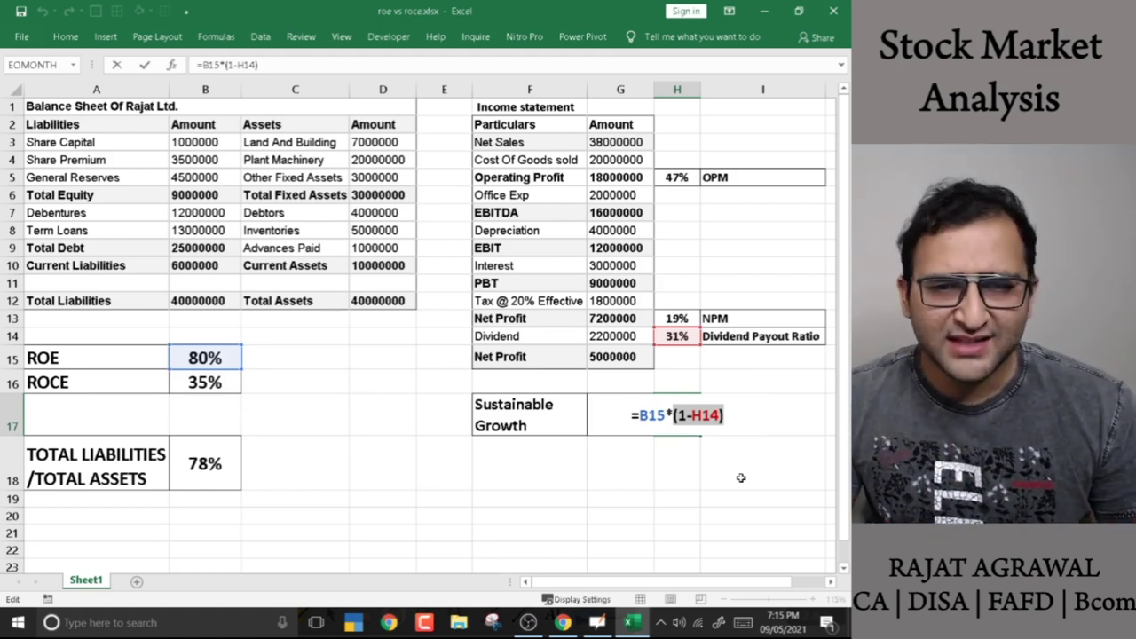
Switch to Screener in the browser and open the custom ratio sg from the list of your ratios
key(alt+Tab)
key(alt+Tab)
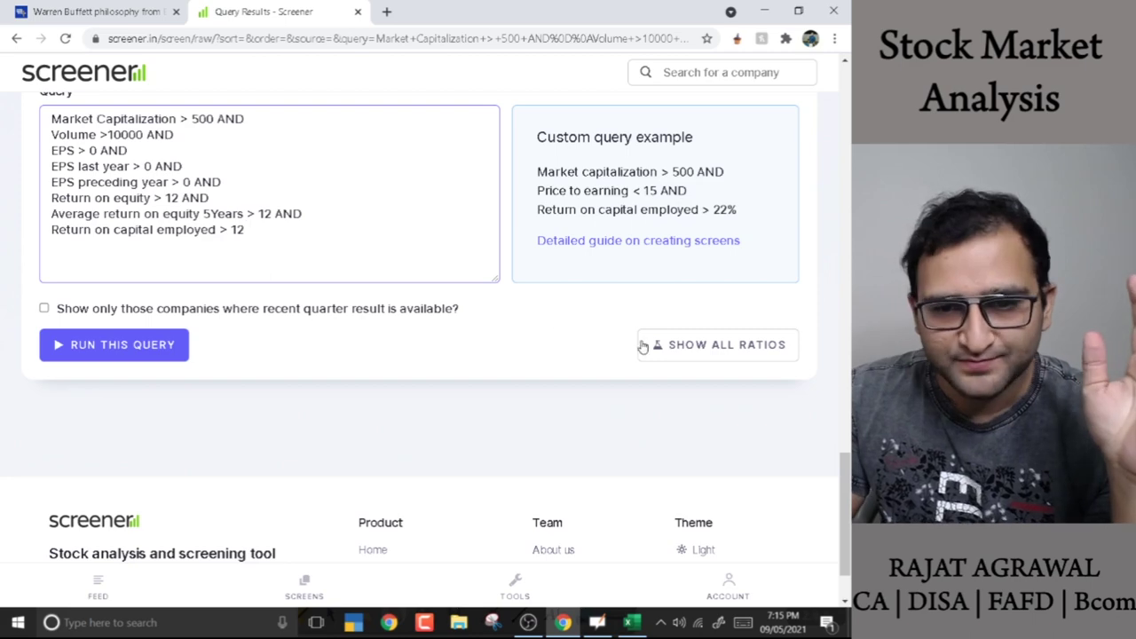
click(701, 352)
scroll(428, 414, down, 15)
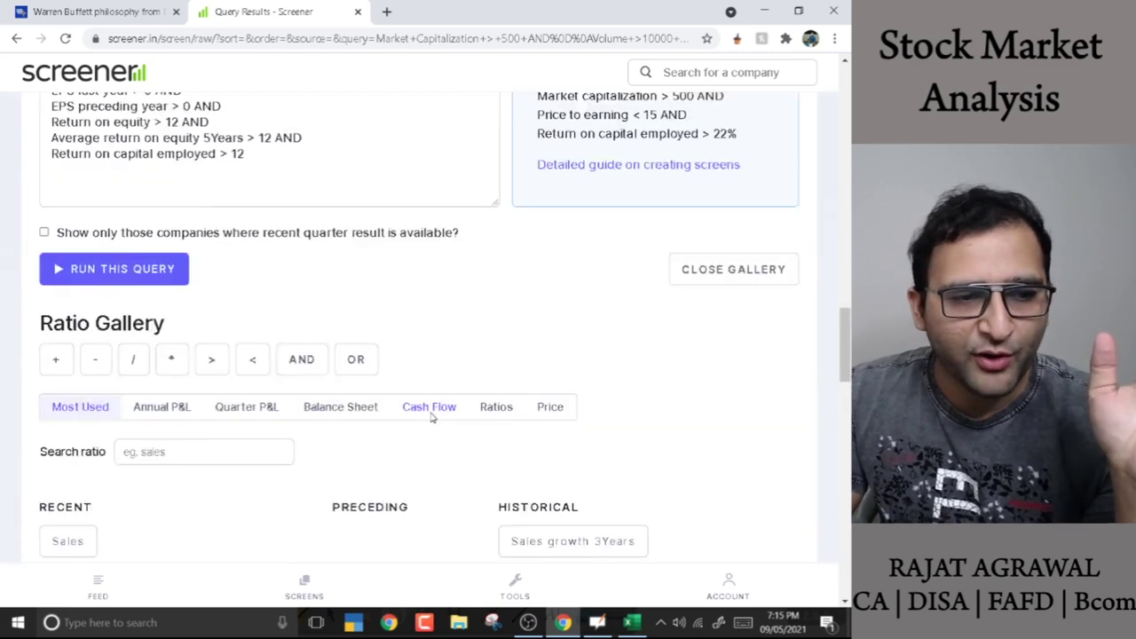
scroll(421, 431, down, 5)
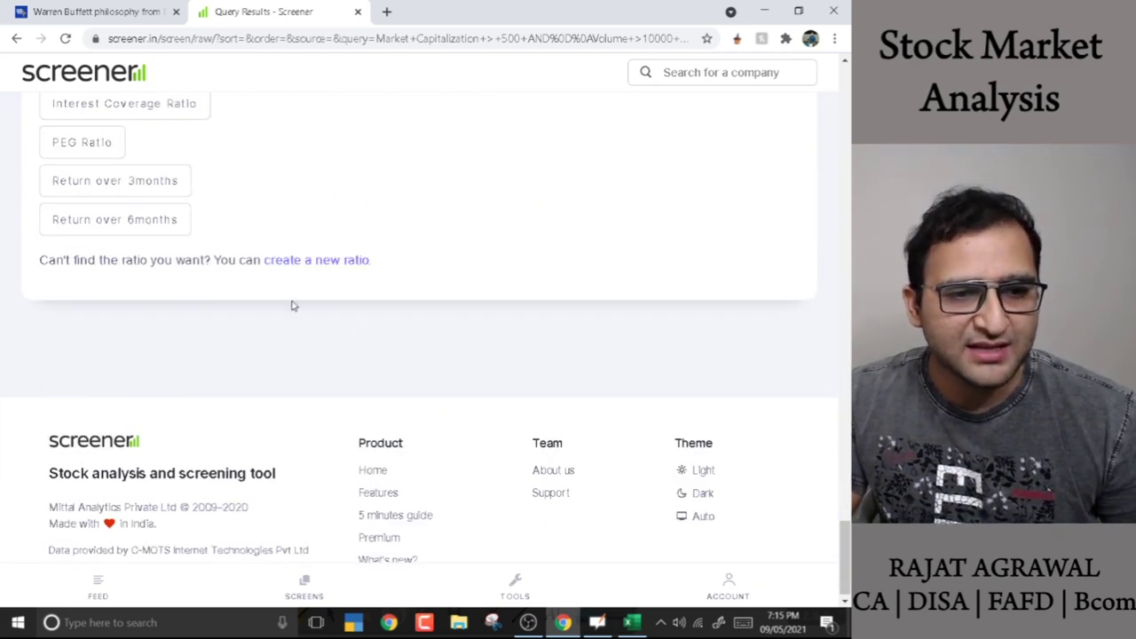
click(306, 263)
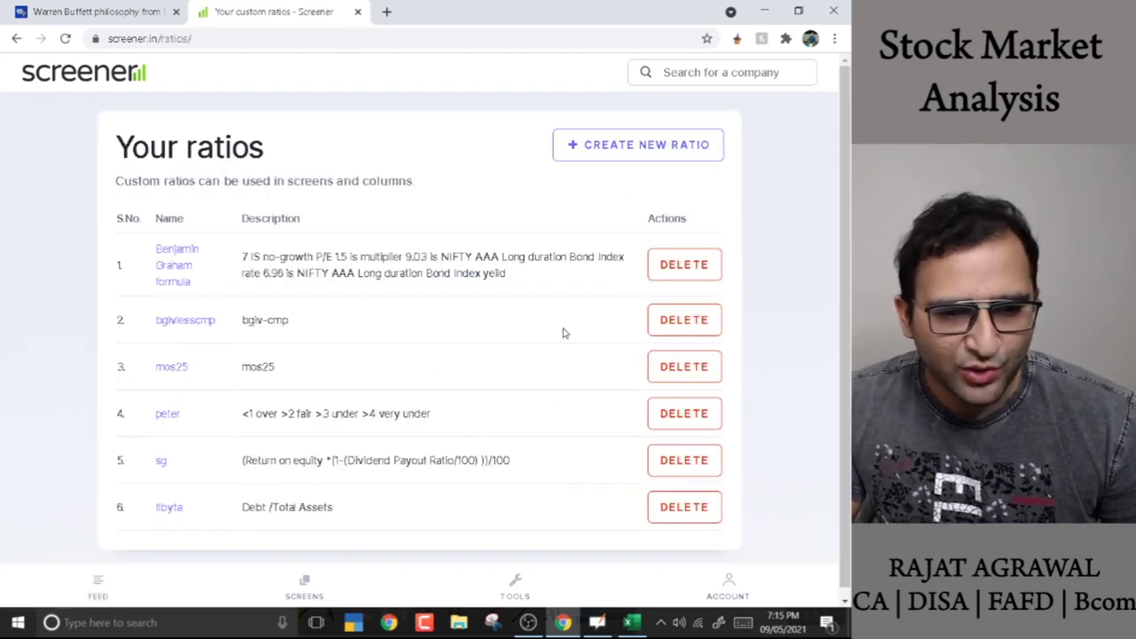
click(162, 464)
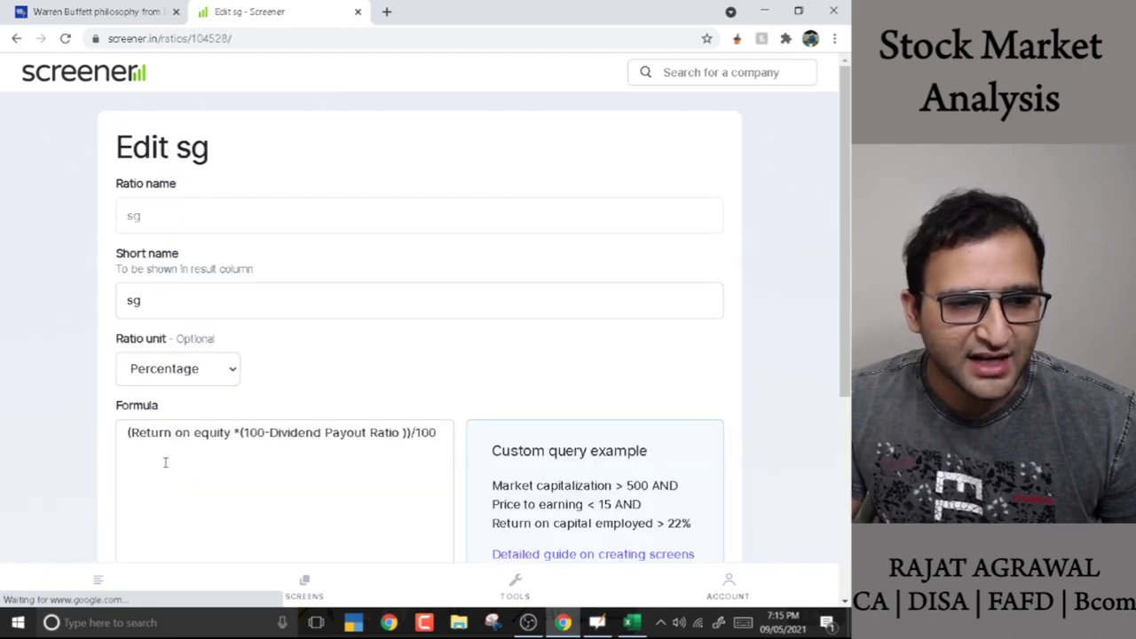
Read the formula and description of the sg ratio, and return to the stock query page
scroll(450, 373, down, 3)
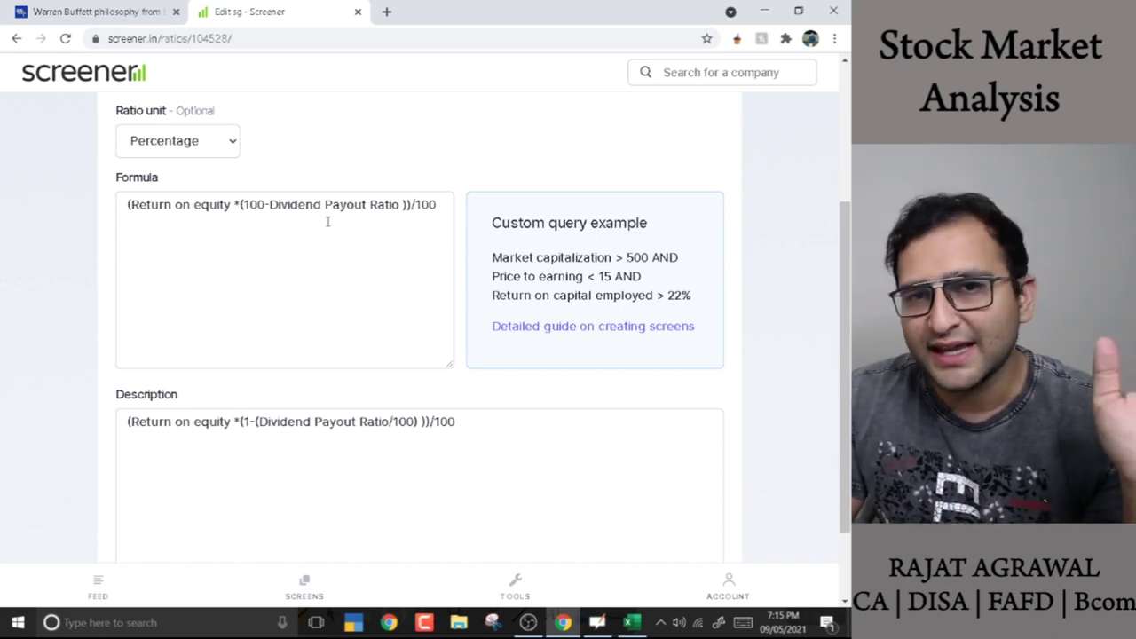
scroll(449, 286, down, 1)
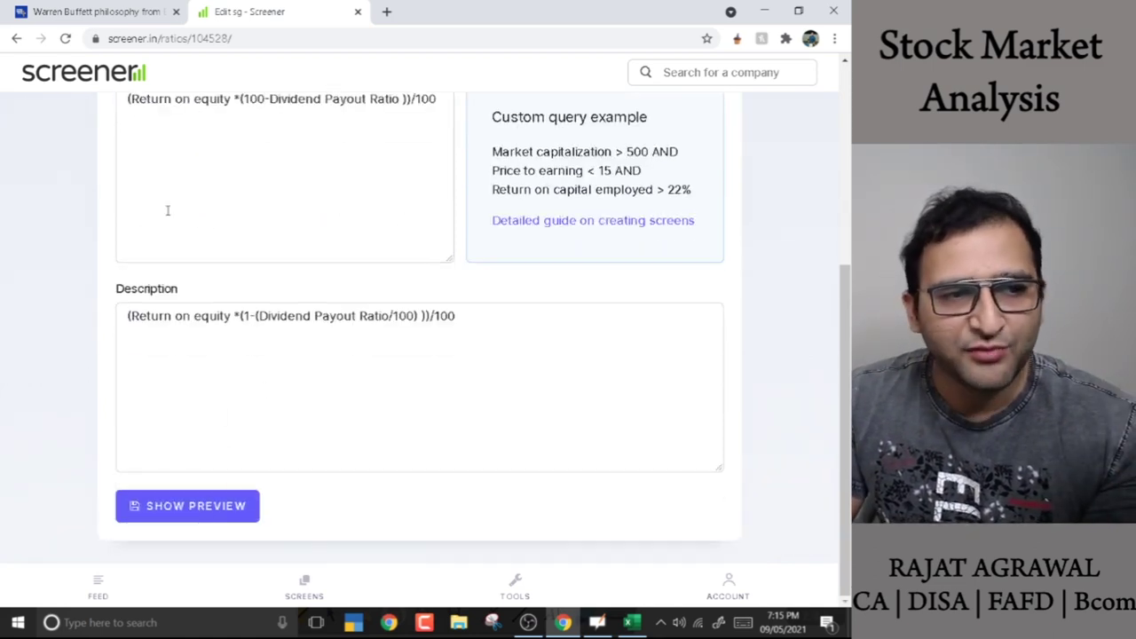
scroll(185, 287, up, 3)
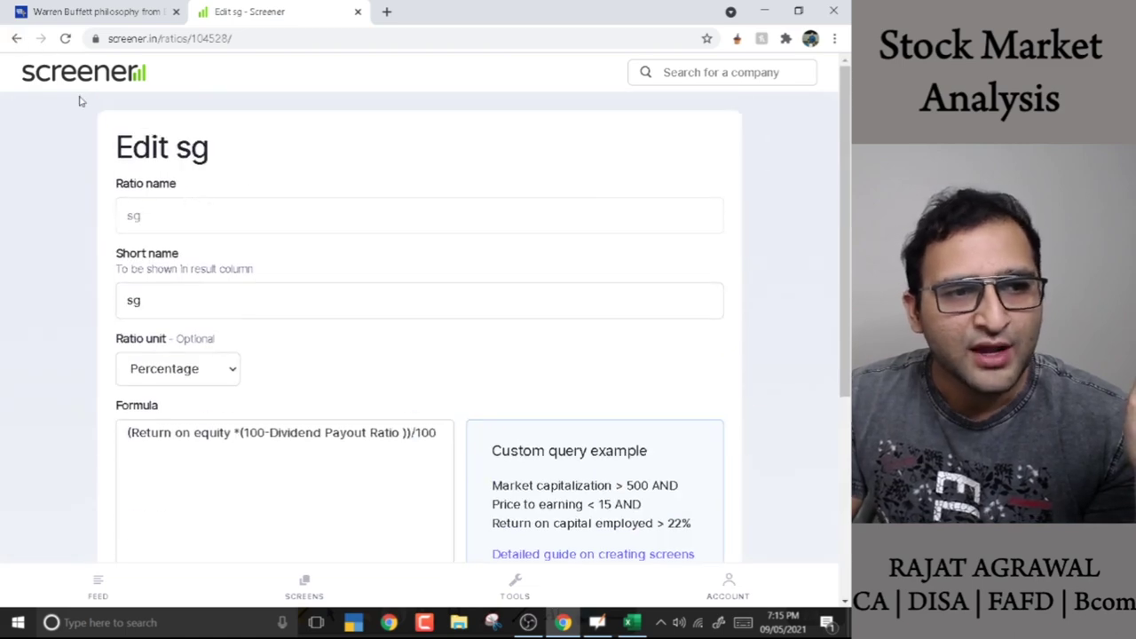
click(17, 40)
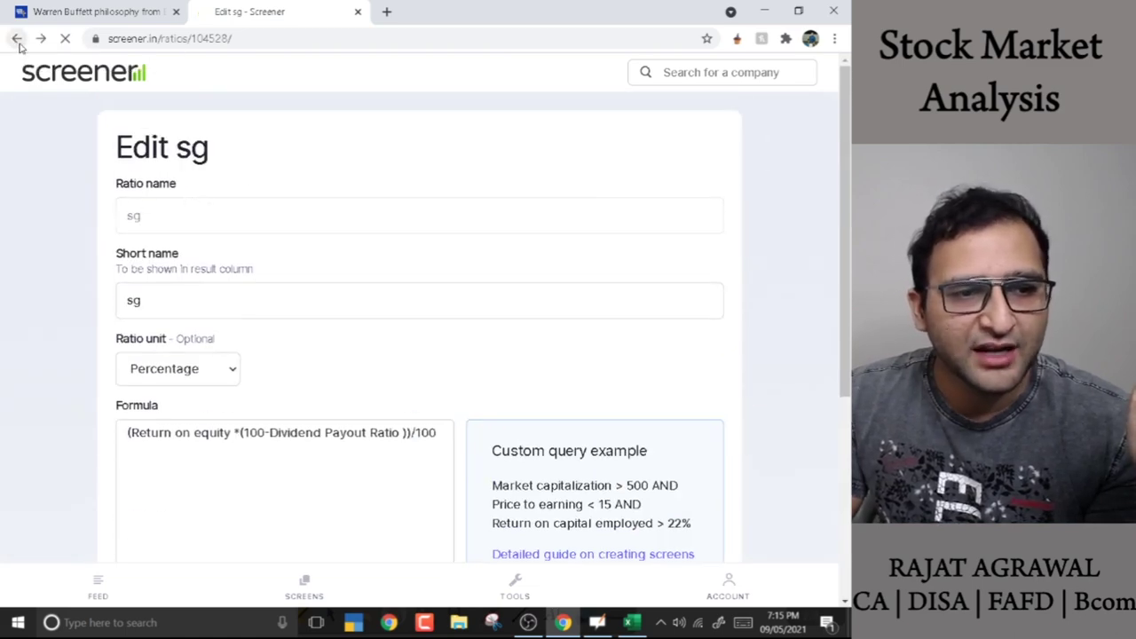
click(17, 40)
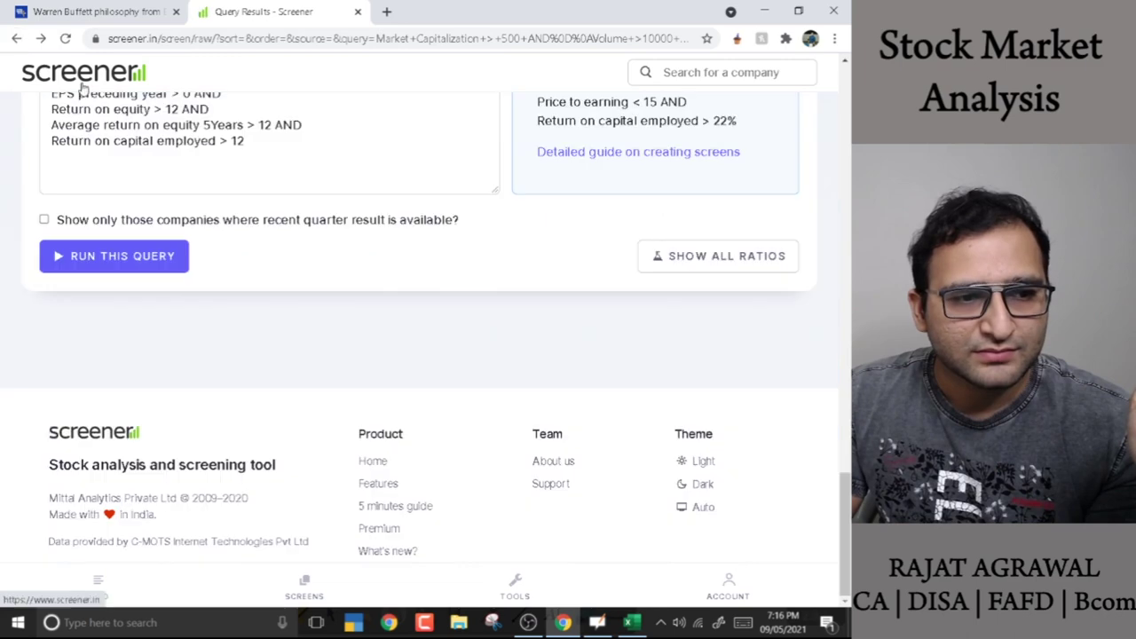
Add the condition sg >15 with AND after the return on capital employed line, and run the query
scroll(395, 293, up, 2)
click(301, 294)
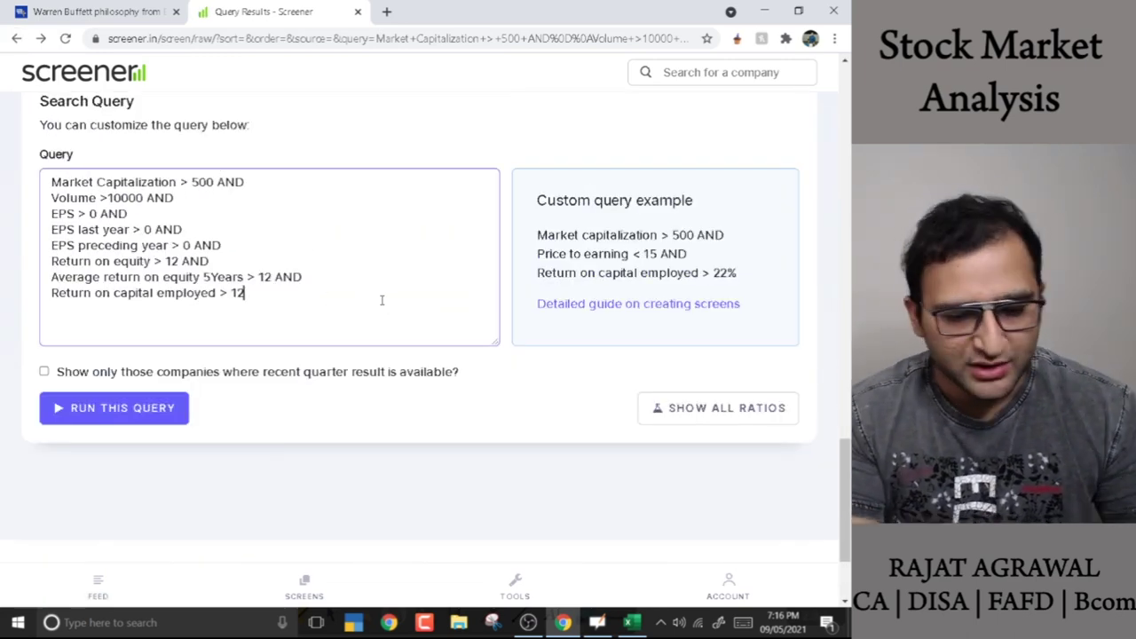
text(AND)
key(Return)
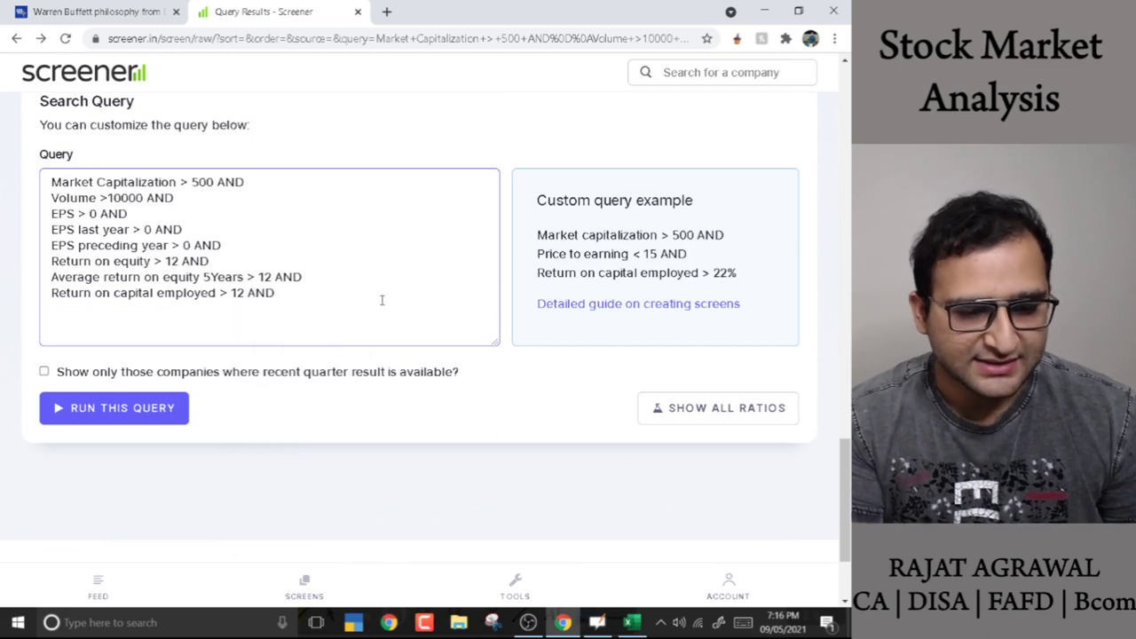
text(sg)
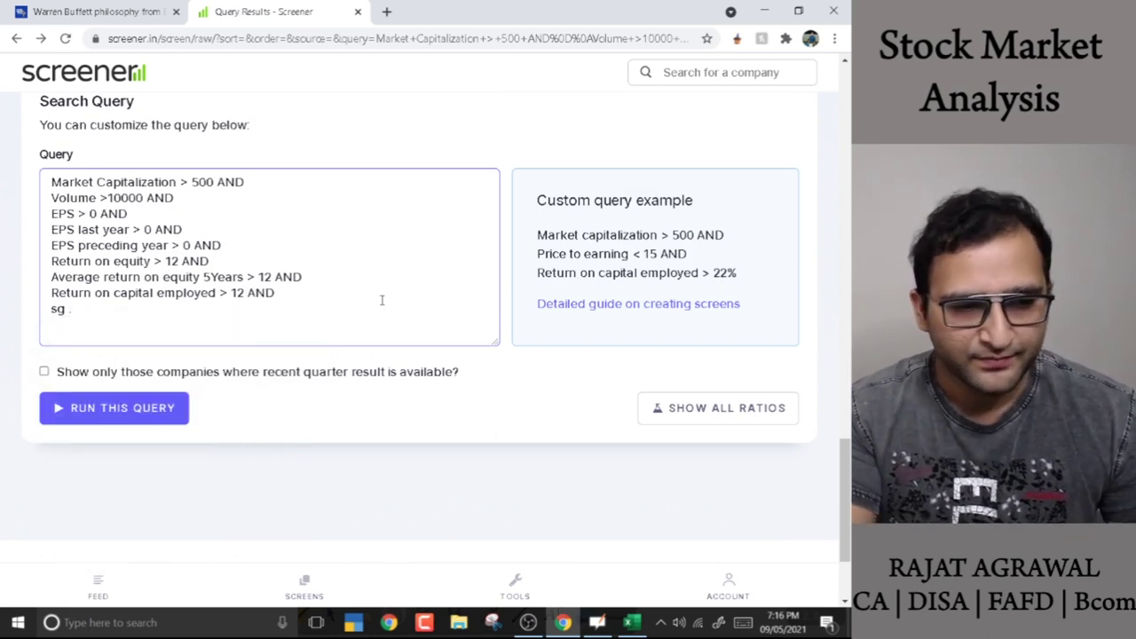
text( >15)
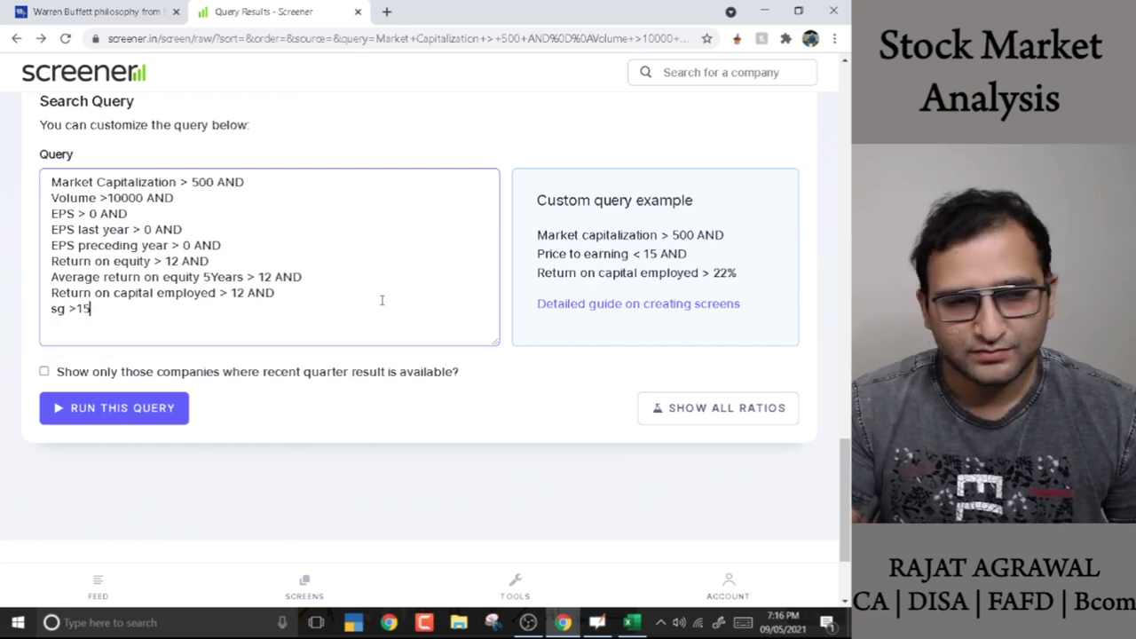
click(129, 417)
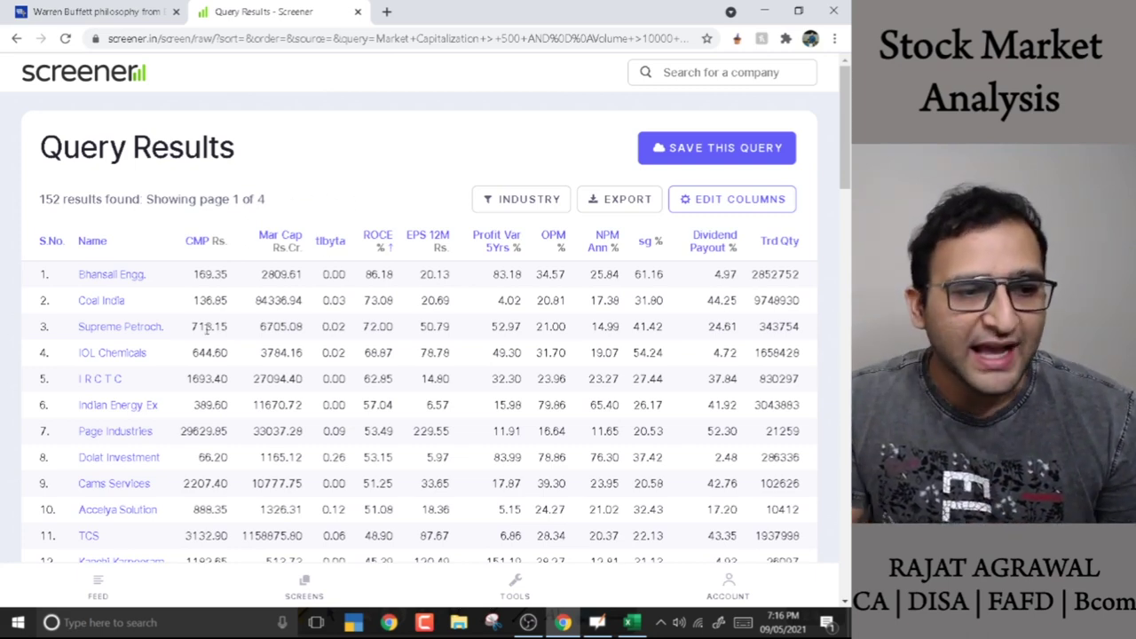
Browse the first page of query results, and refer briefly to the sustainable growth example in Excel before returning to Screener
scroll(236, 368, down, 3)
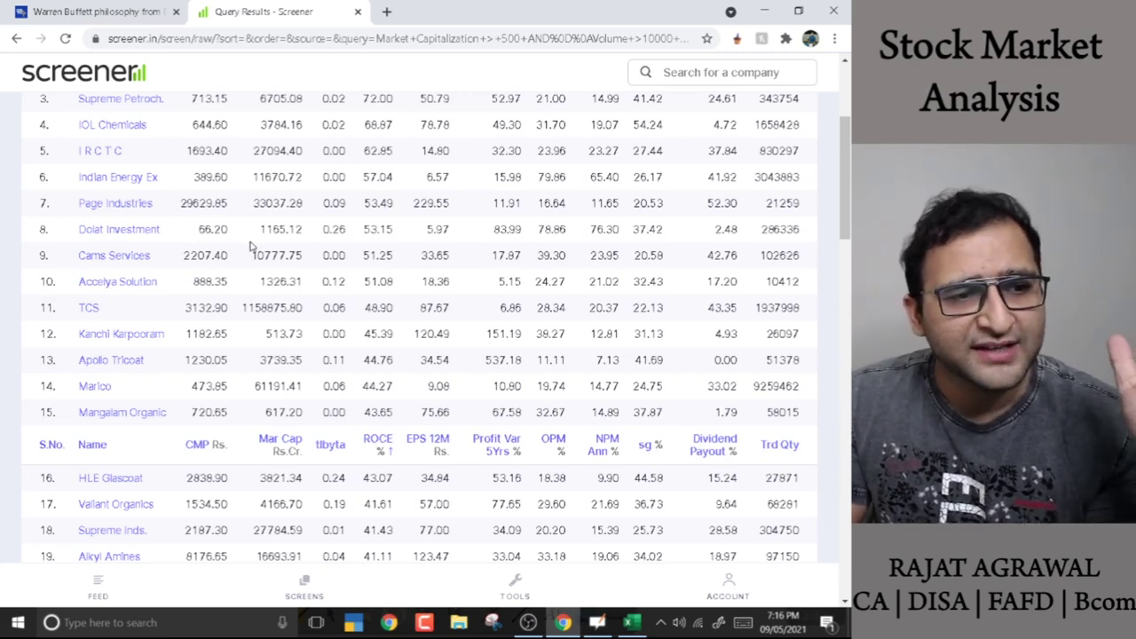
scroll(254, 253, down, 3)
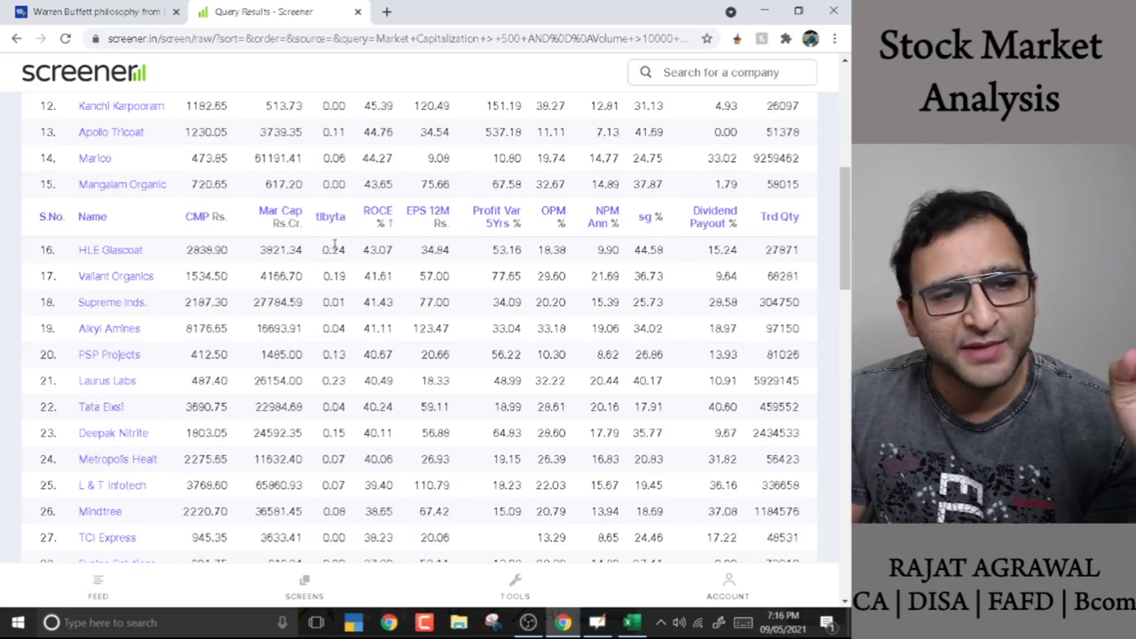
scroll(333, 245, down, 5)
scroll(426, 253, up, 6)
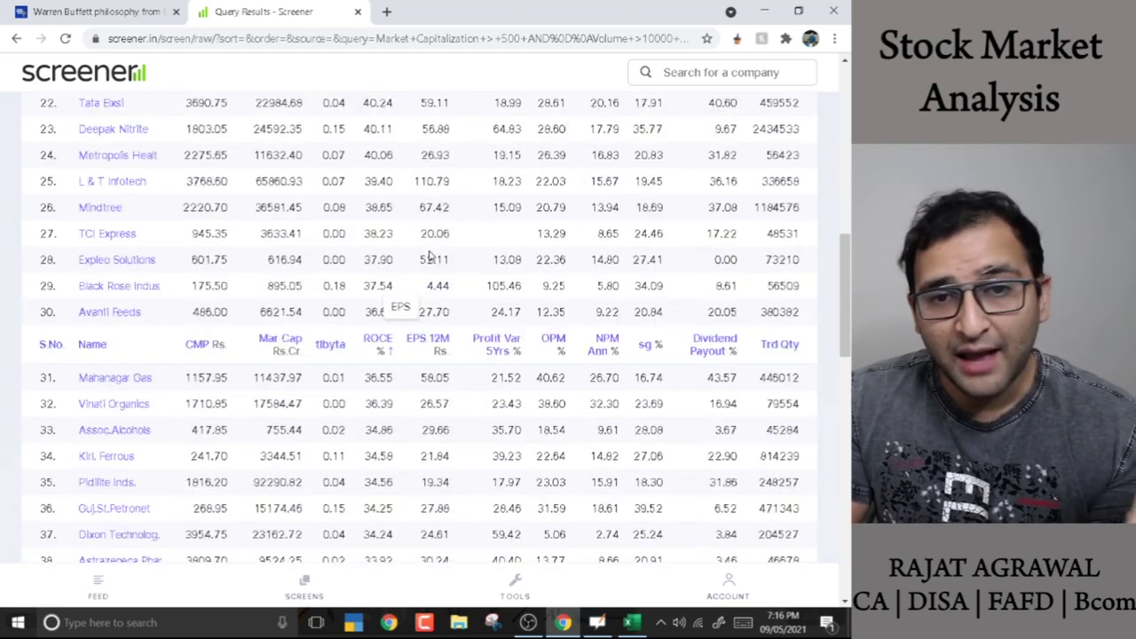
scroll(351, 253, up, 5)
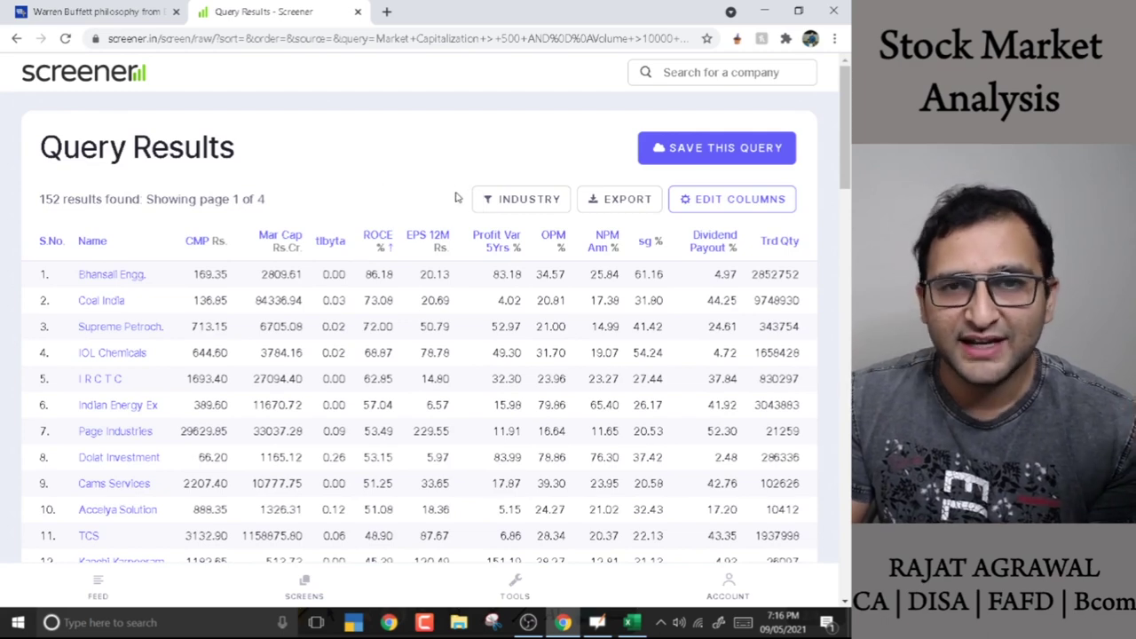
key(alt+Tab)
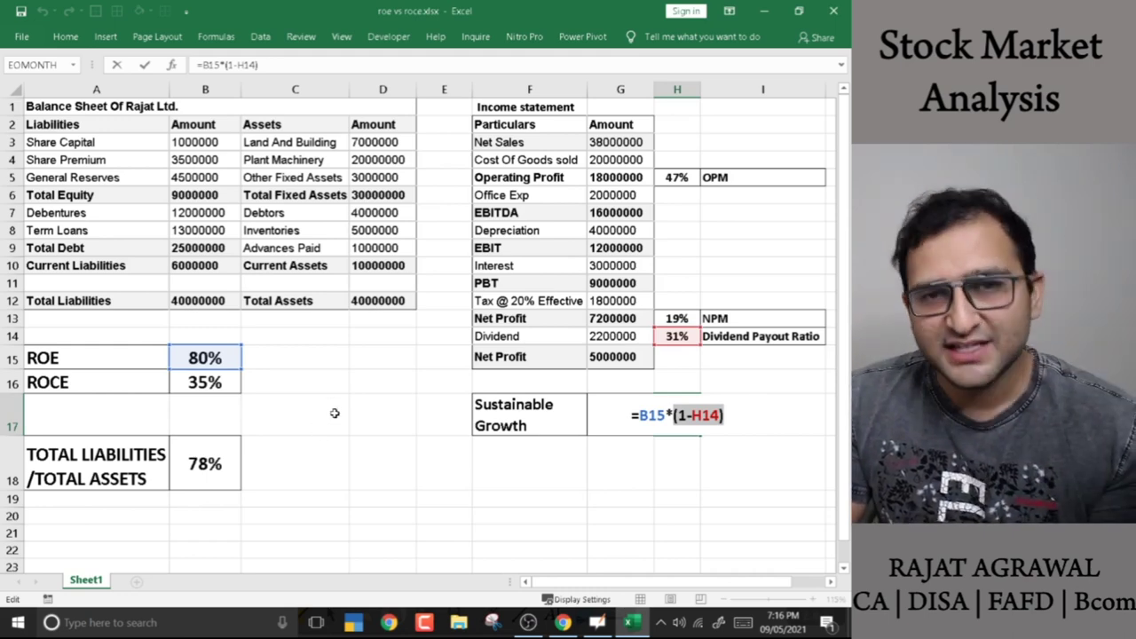
key(alt+Tab)
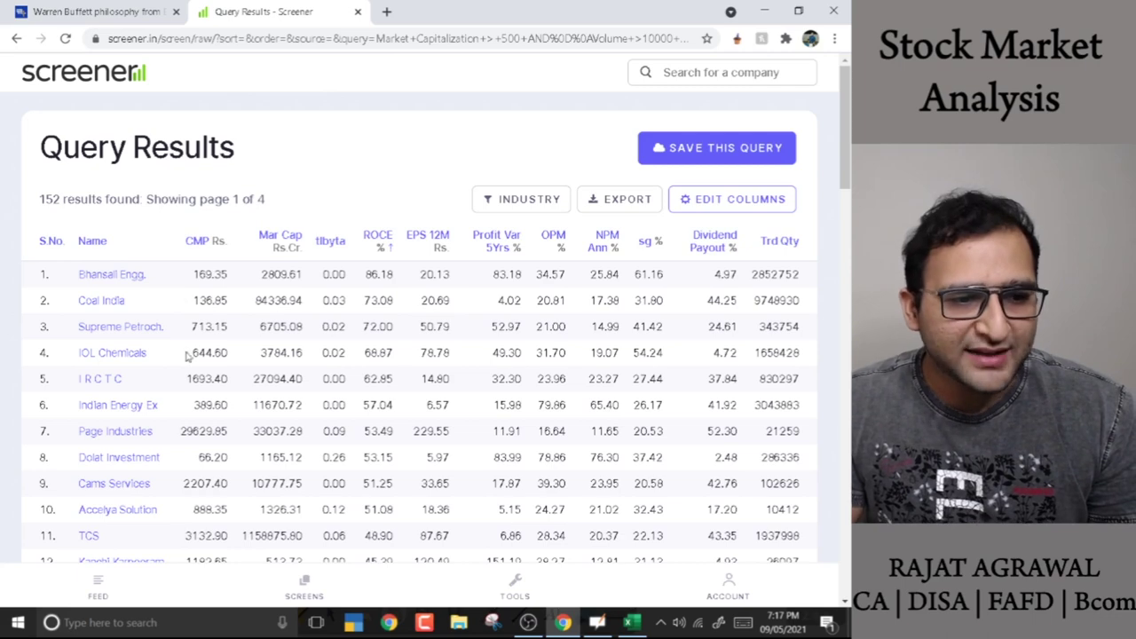
Open the Bhansali Engg. company page and view its ratios, chart and peer comparison table
click(129, 282)
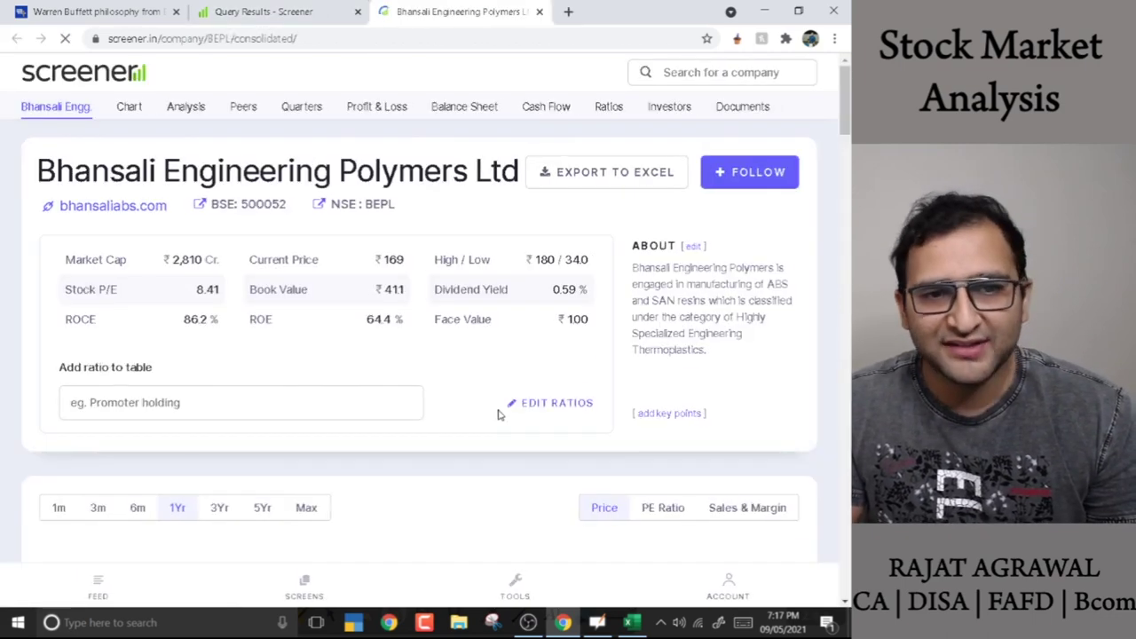
scroll(487, 405, down, 3)
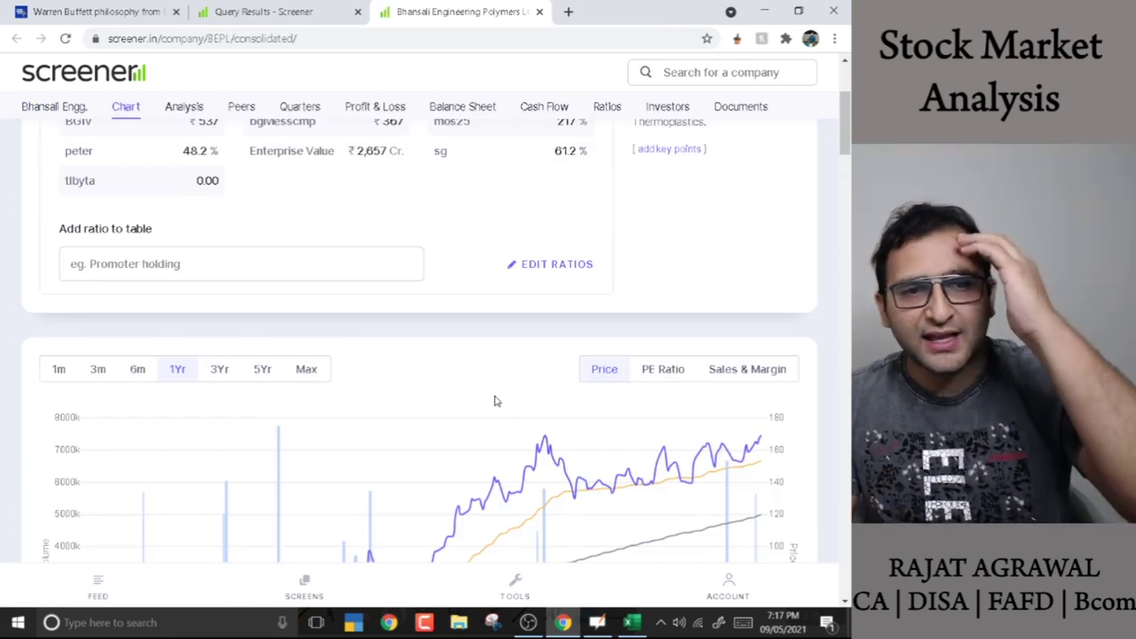
scroll(490, 401, down, 5)
scroll(511, 390, down, 4)
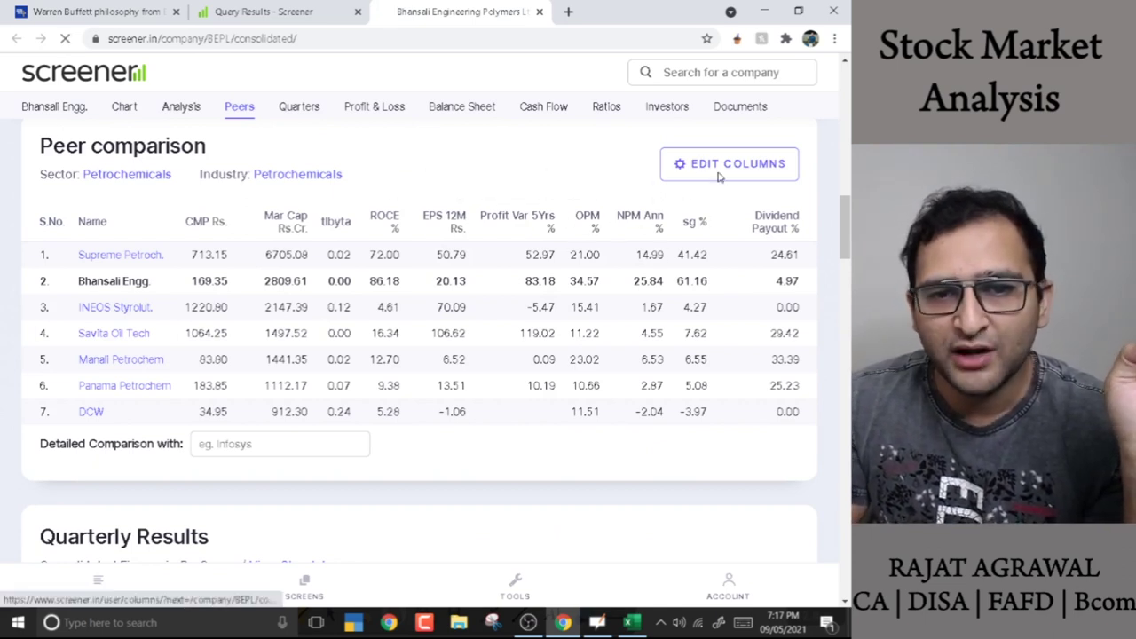
Open the column settings from the peer comparison and filter the ratios by opm to review the operating margin options
click(718, 178)
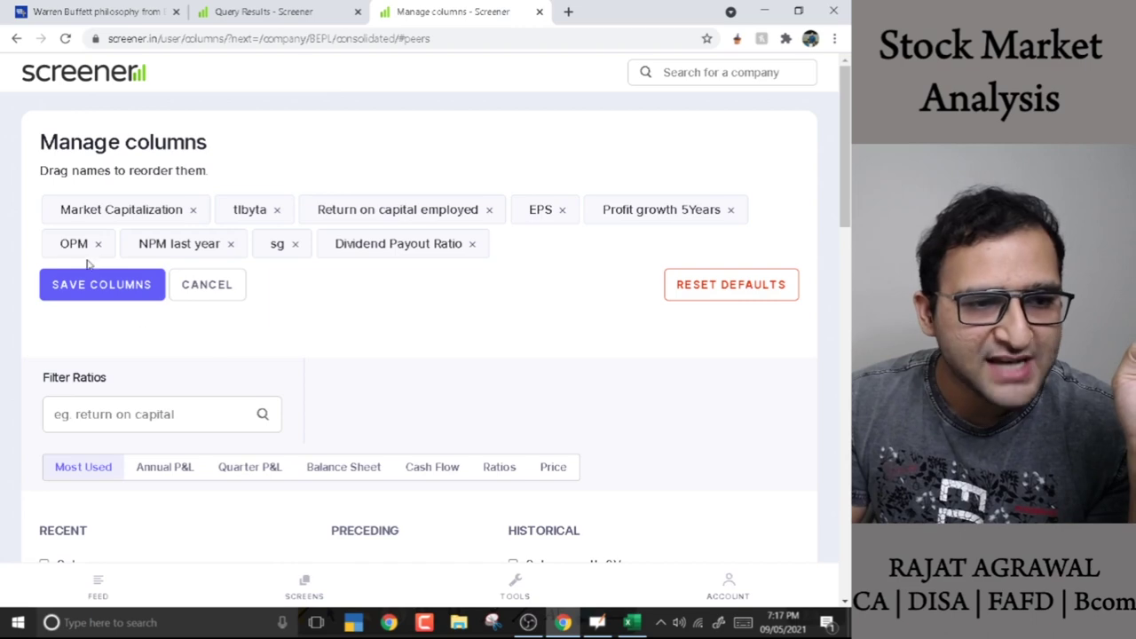
scroll(183, 402, down, 3)
scroll(223, 342, up, 2)
click(170, 340)
text(opm)
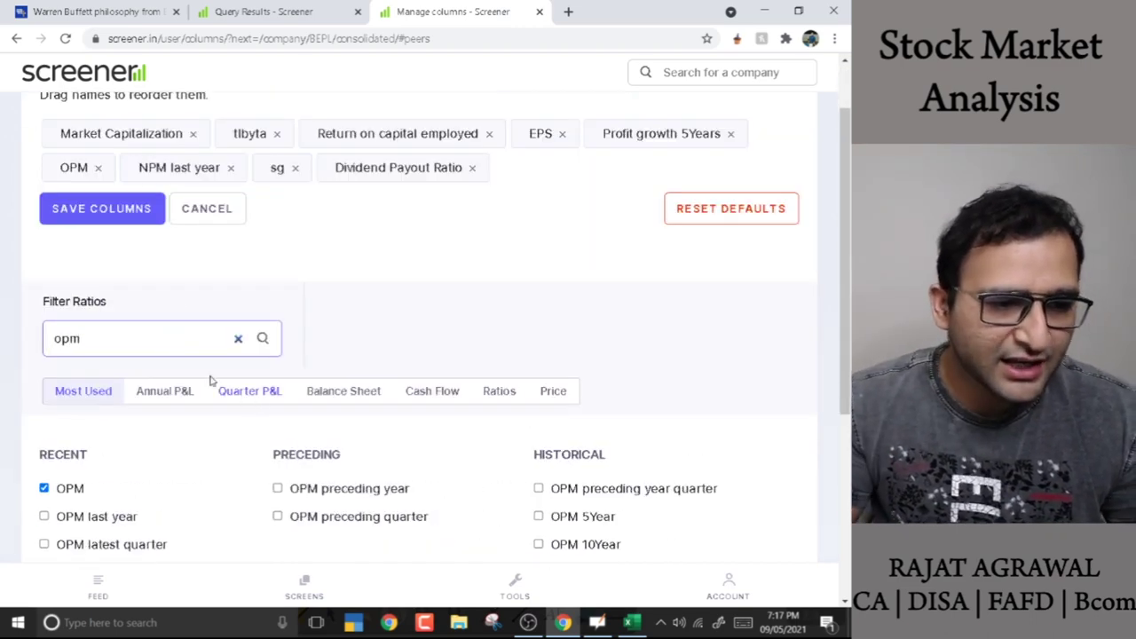
scroll(216, 401, down, 4)
scroll(155, 275, up, 3)
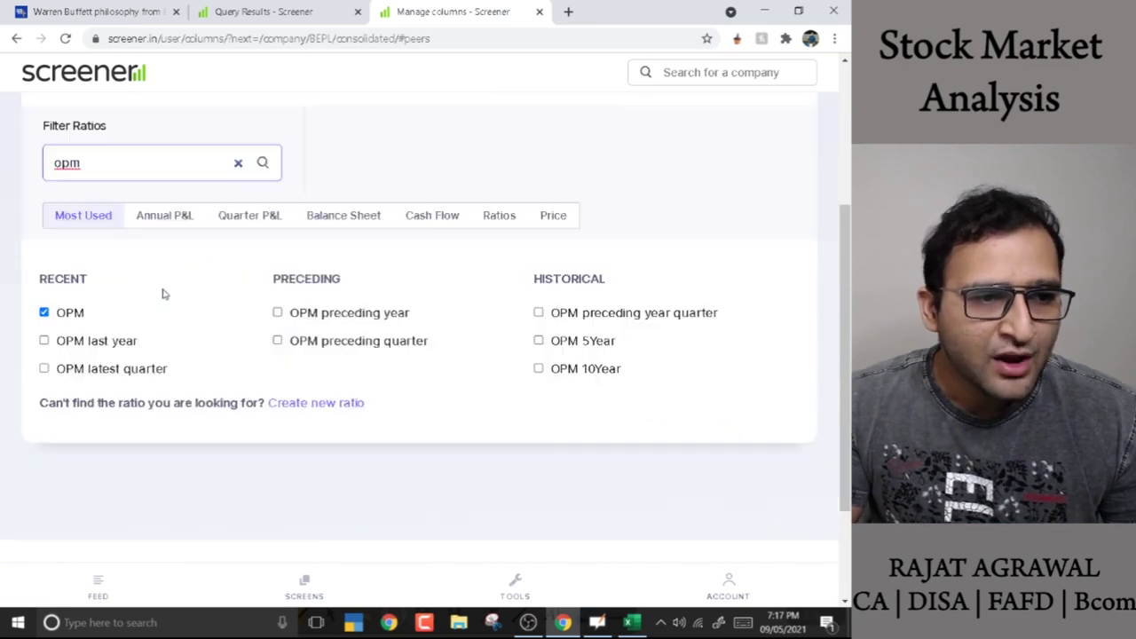
Filter the ratios by npm to review the net profit margin column options
double_click(116, 246)
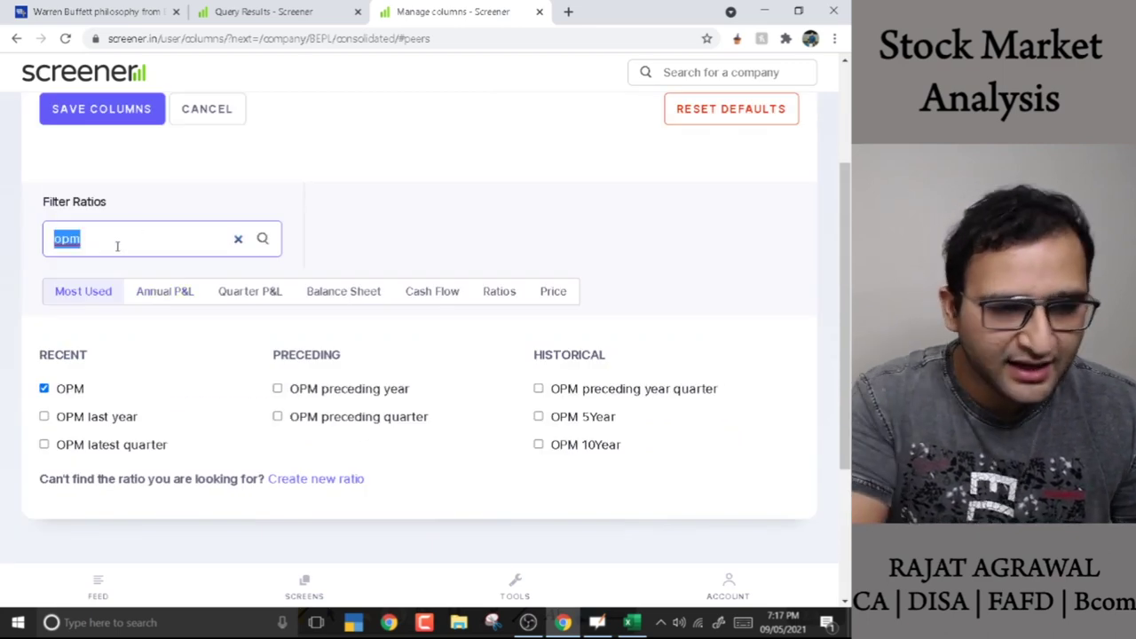
text(n)
scroll(184, 258, up, 2)
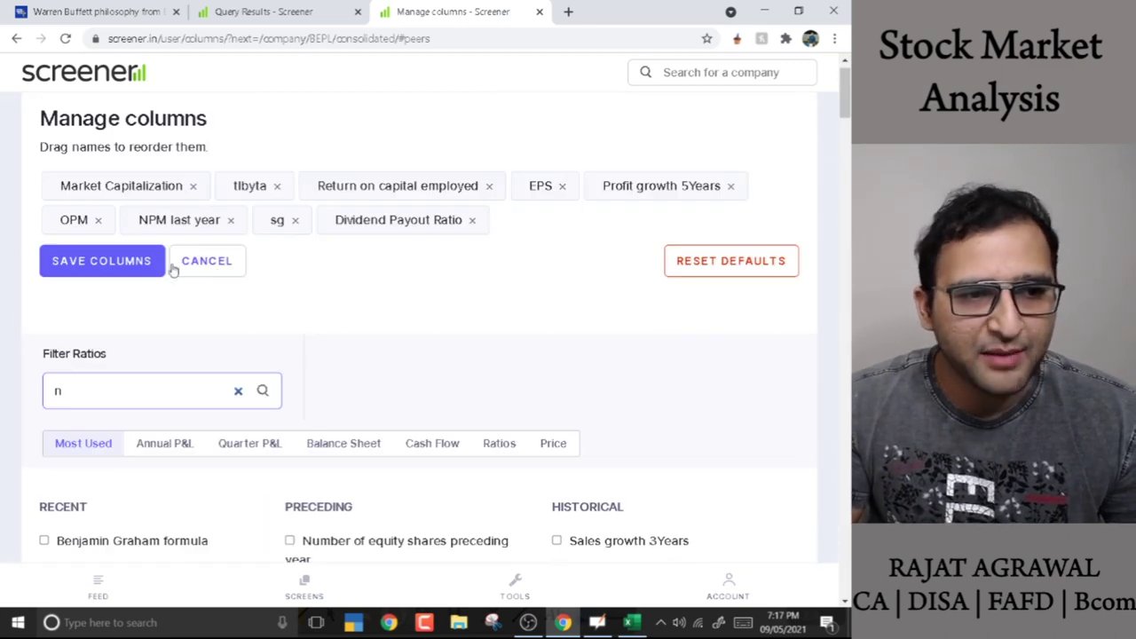
scroll(262, 377, down, 1)
text(pm)
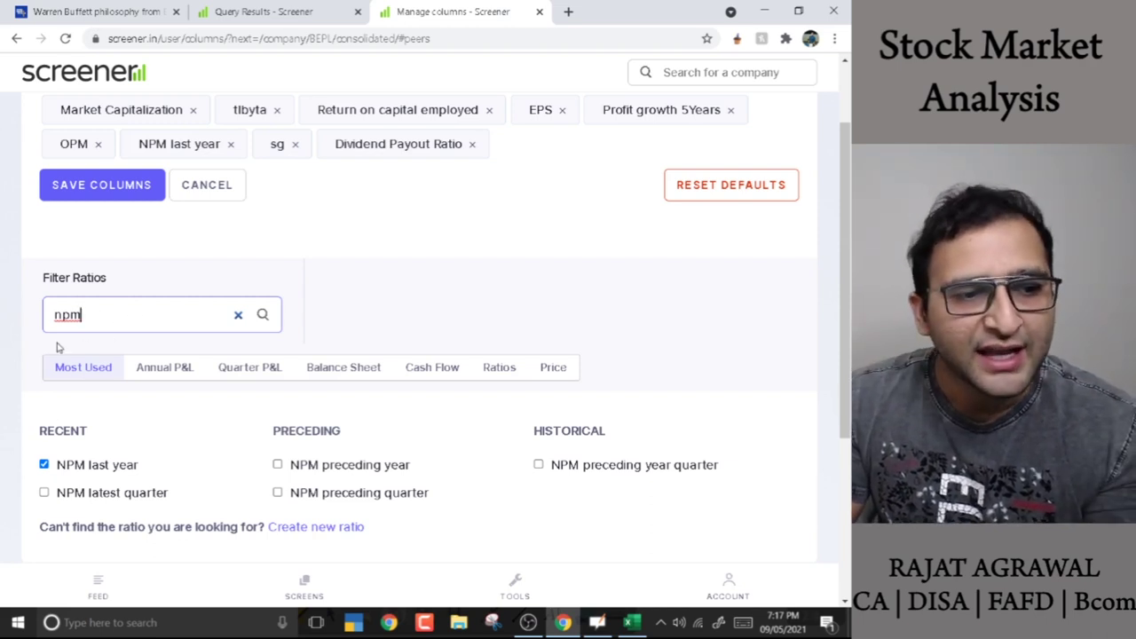
Filter the ratios by tl to review the custom tlbyta column option
double_click(160, 312)
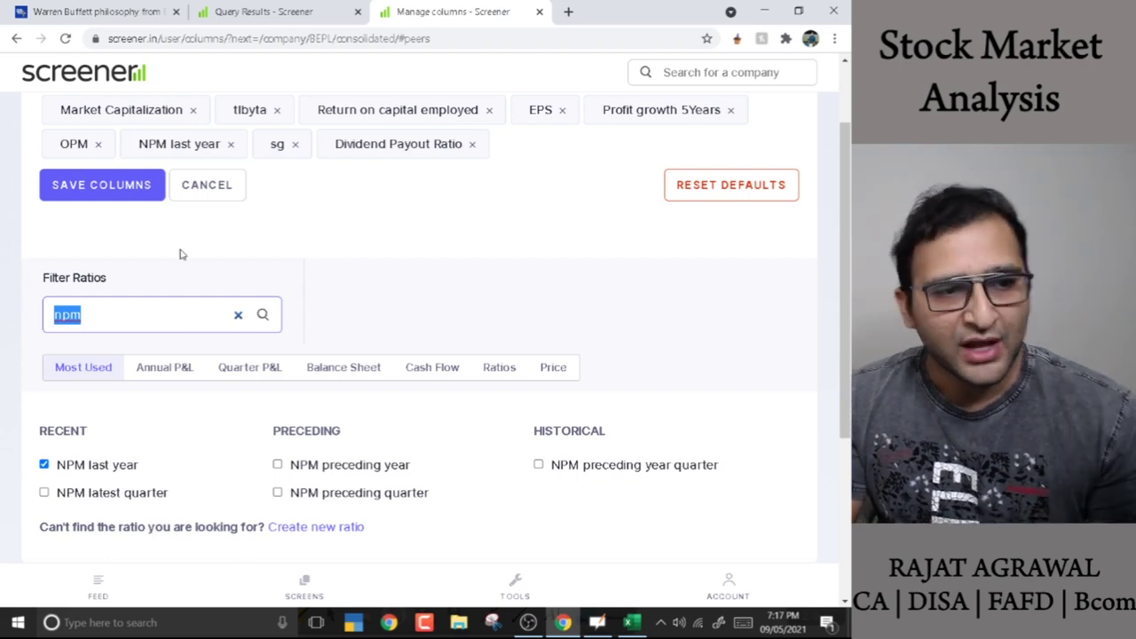
text(t)
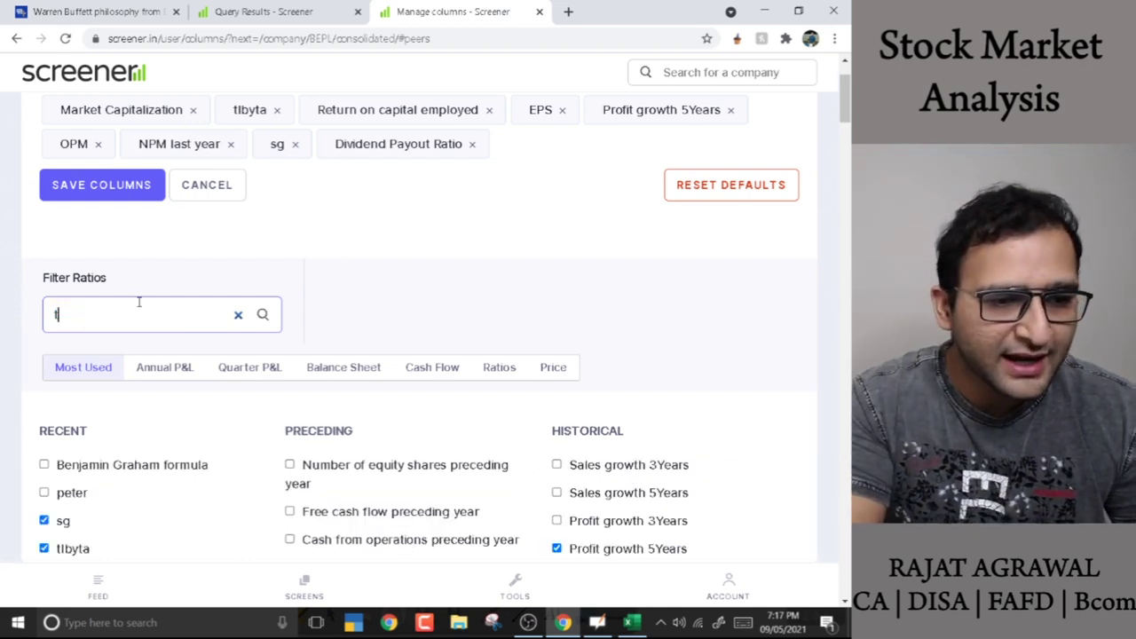
text(l)
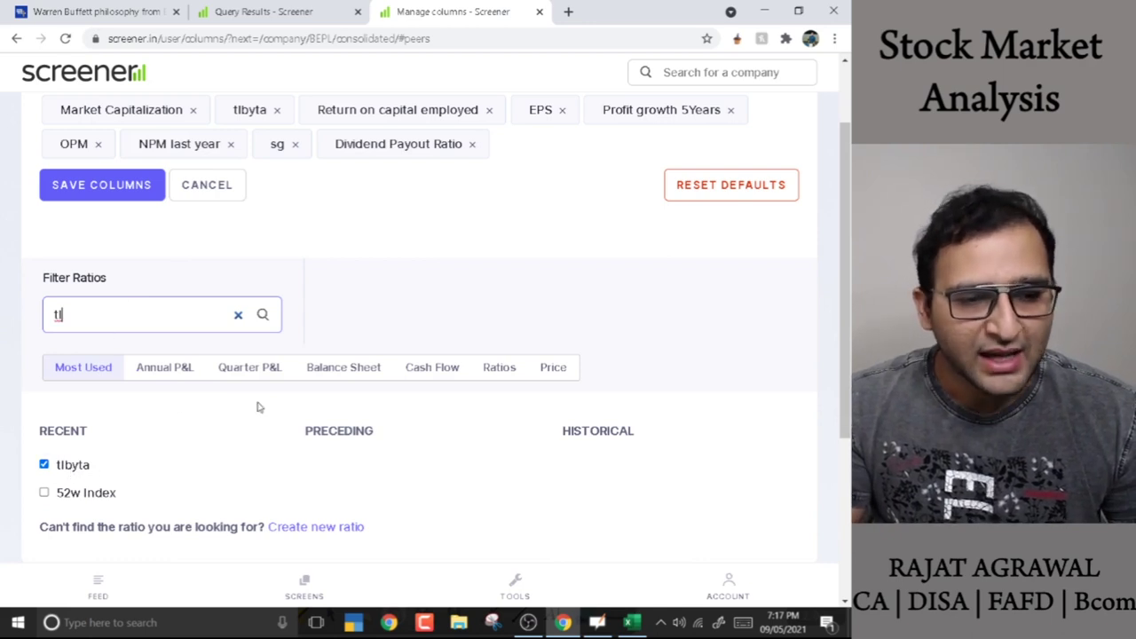
Open the tlbyta ratio from the custom ratios list, review its formula and description, and return to the list
scroll(266, 443, down, 1)
click(316, 459)
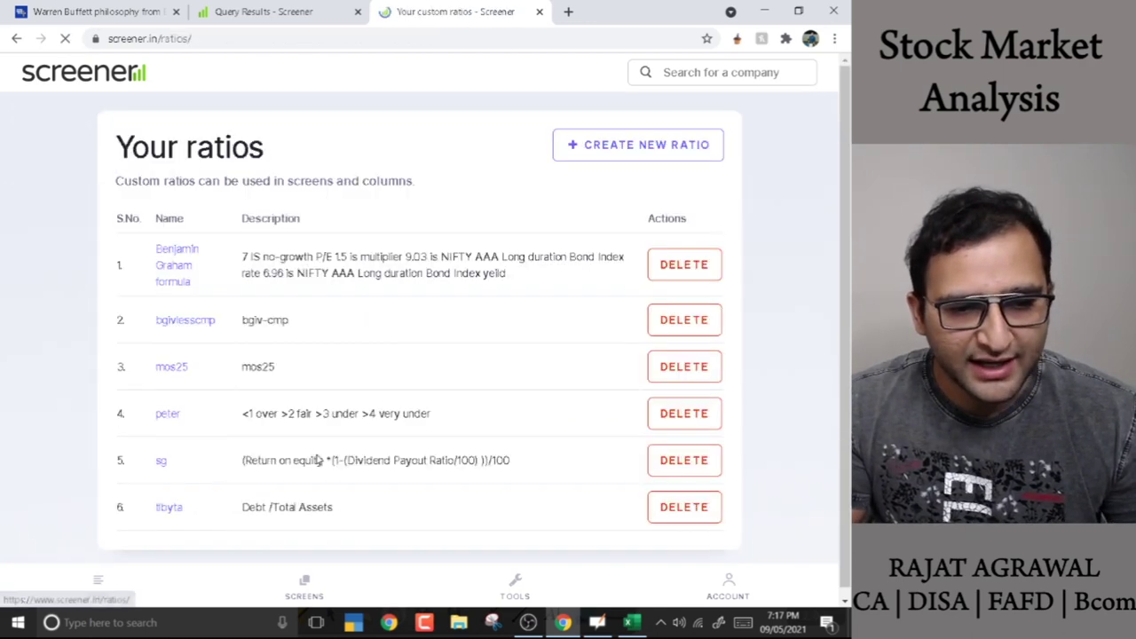
click(169, 508)
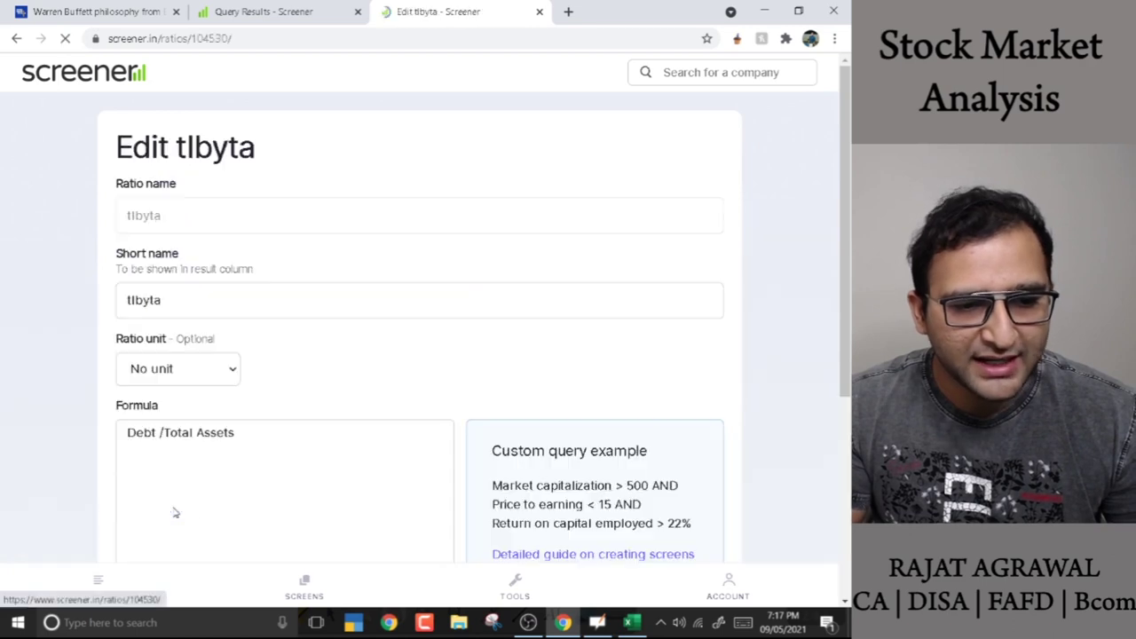
scroll(182, 448, down, 1)
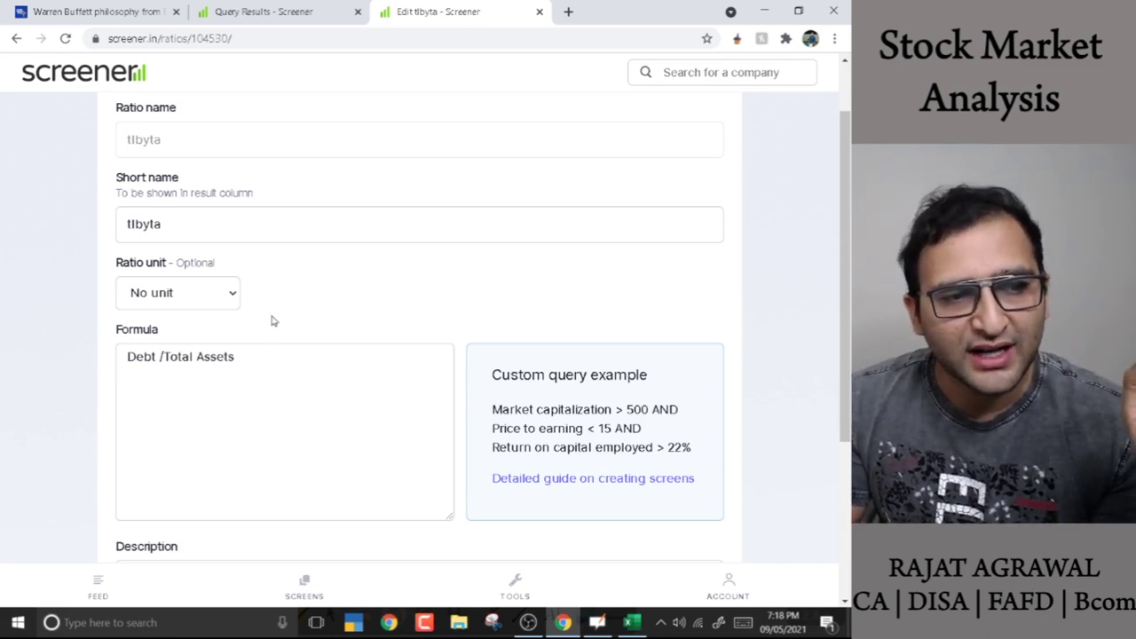
scroll(370, 409, down, 2)
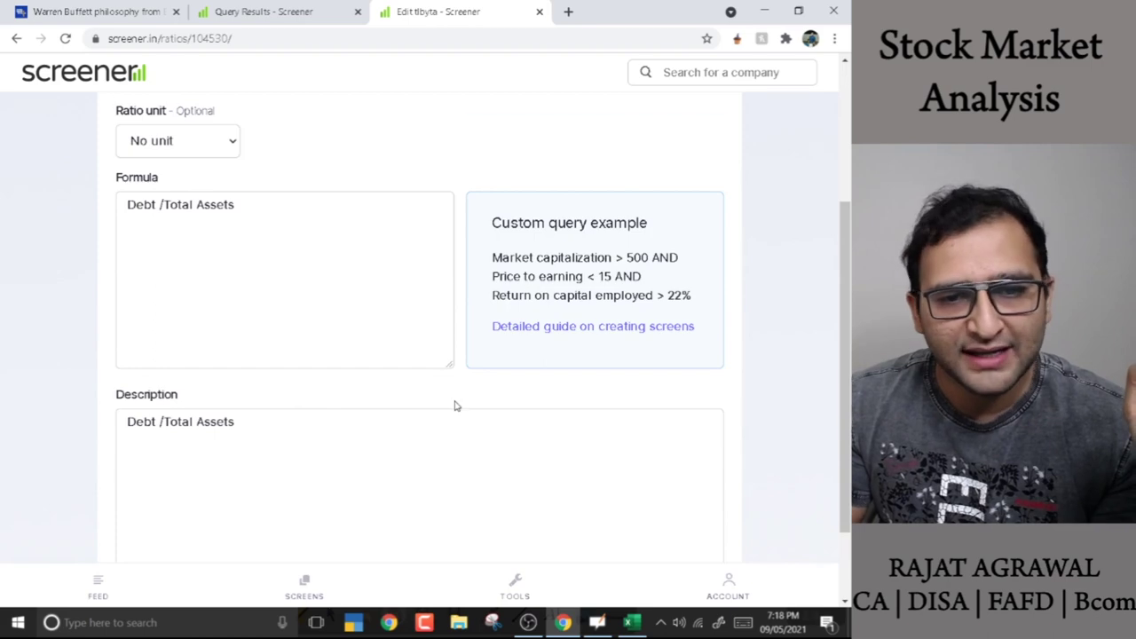
scroll(458, 405, up, 3)
click(15, 38)
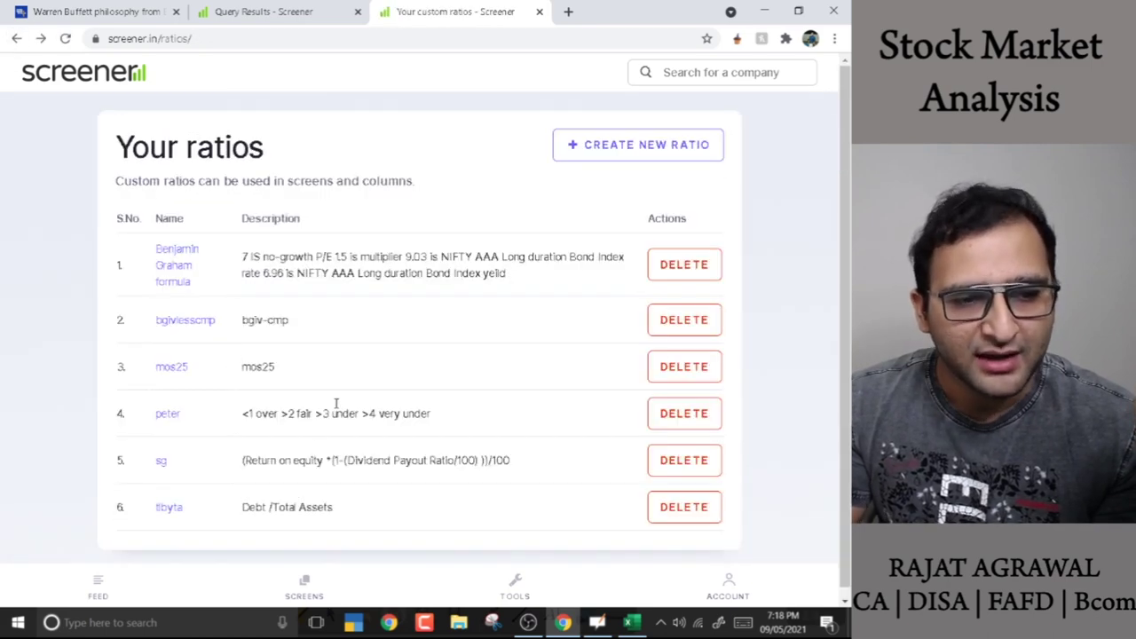